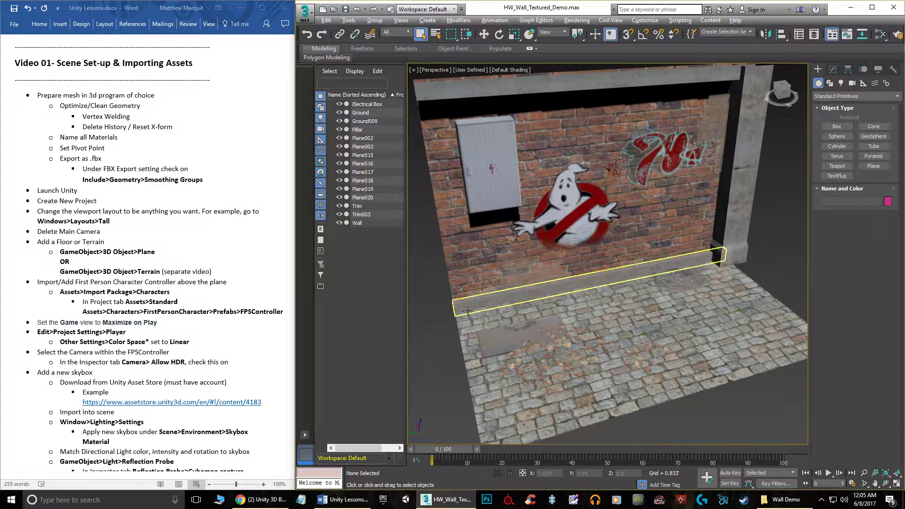
middle_drag(434, 332, 437, 326)
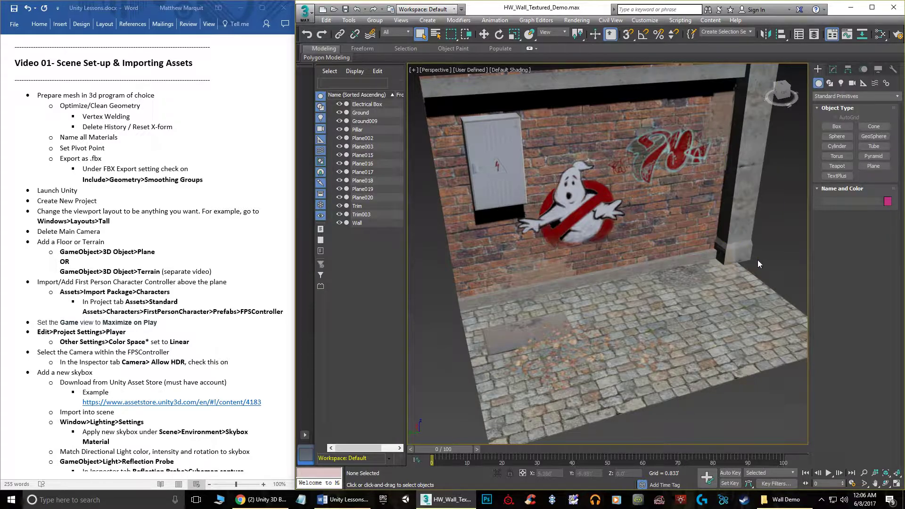
middle_drag(757, 259, 751, 267)
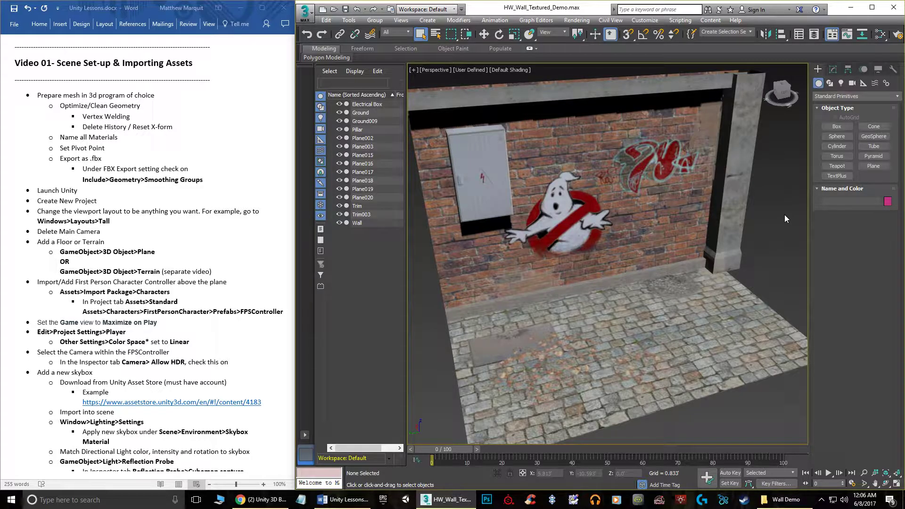
scroll(785, 234, down, 5)
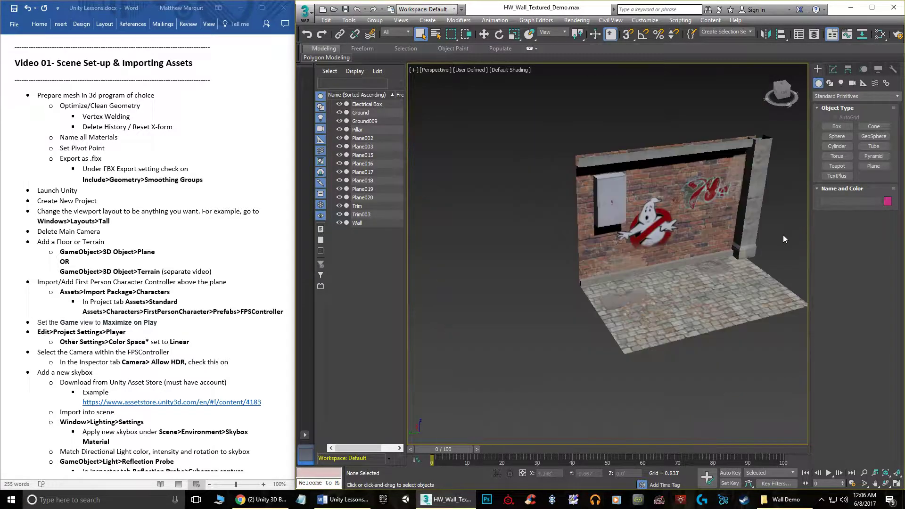
scroll(773, 241, up, 5)
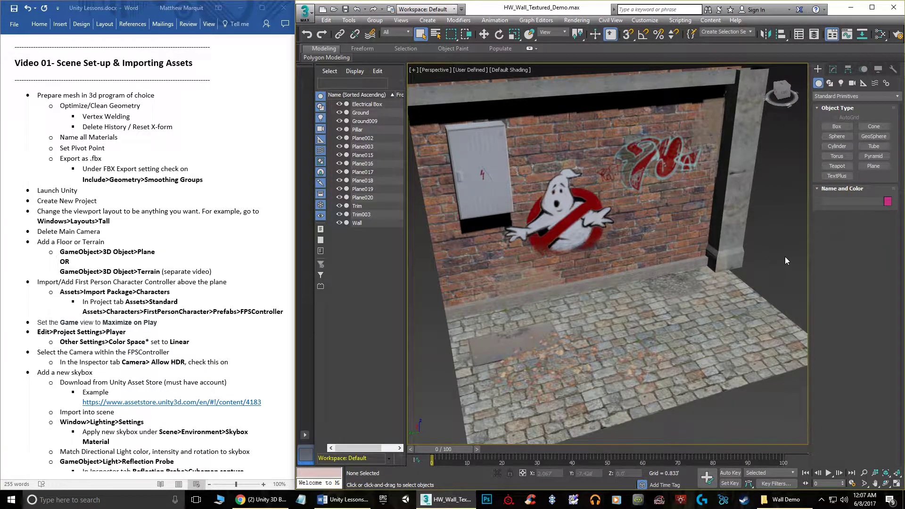
click(751, 206)
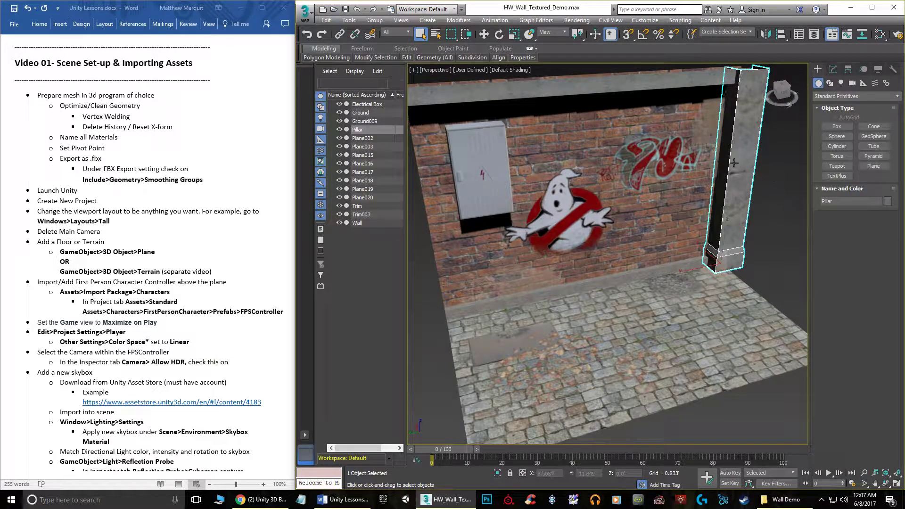
click(779, 220)
- Select every object in the scene and apply Reset XForm to the whole selection
key(ctrl+a)
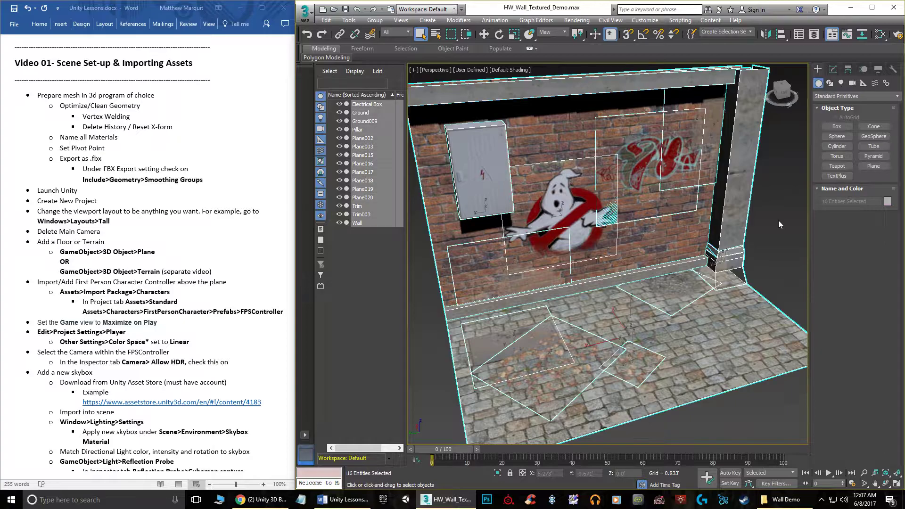
click(894, 70)
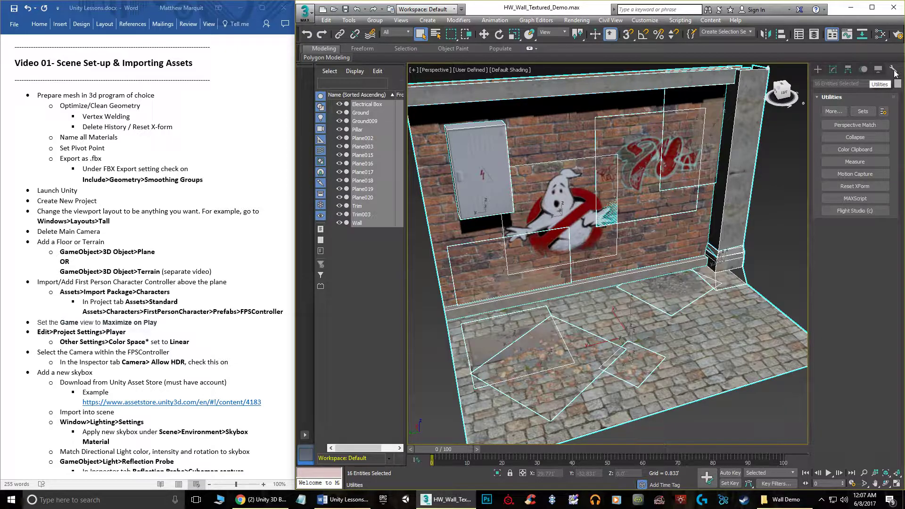
click(844, 186)
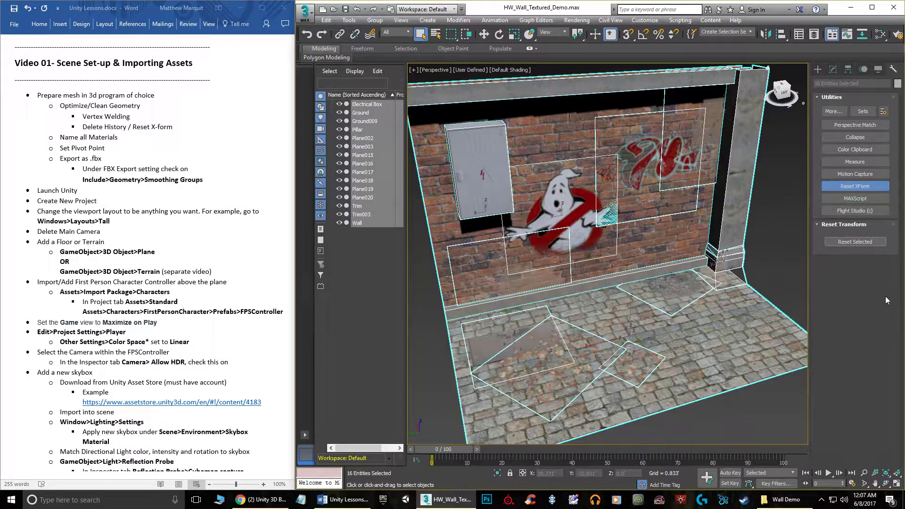
click(836, 240)
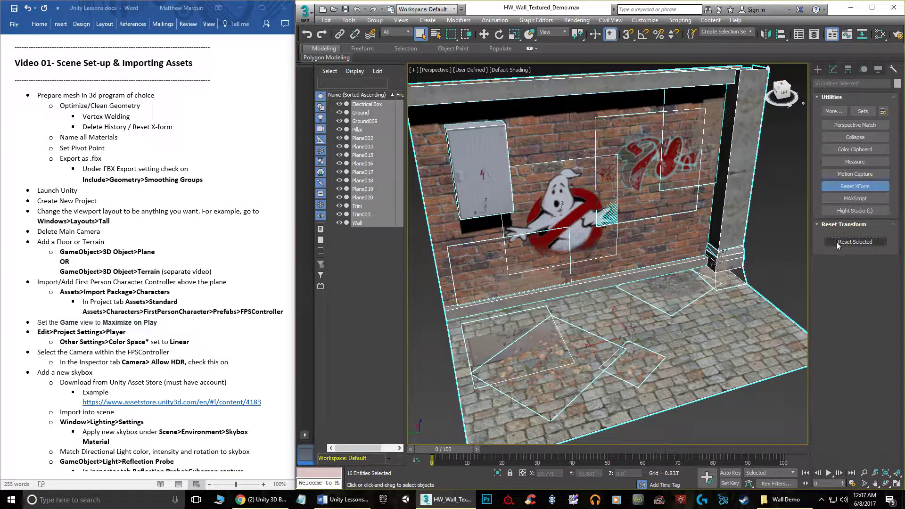
- Check the pillar's modifier stack for the XForm modifier and convert all scene objects to Editable Poly
click(833, 72)
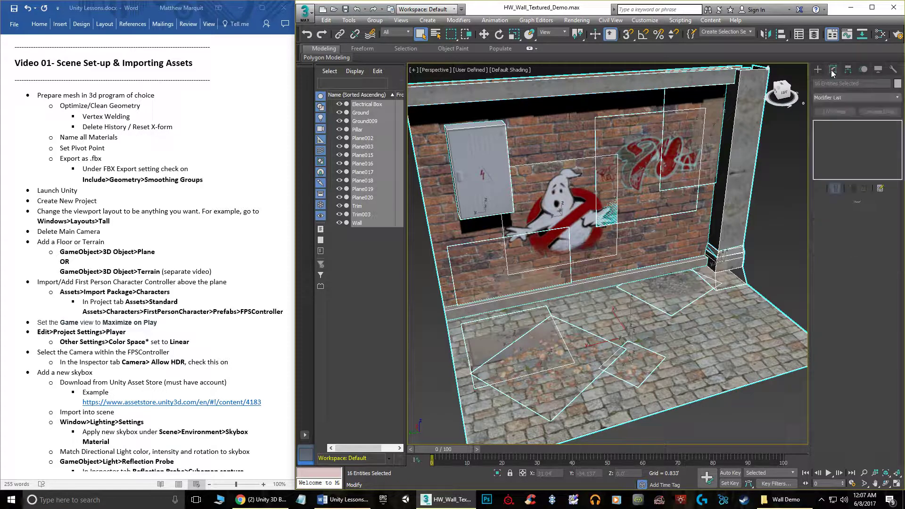
click(765, 155)
click(753, 142)
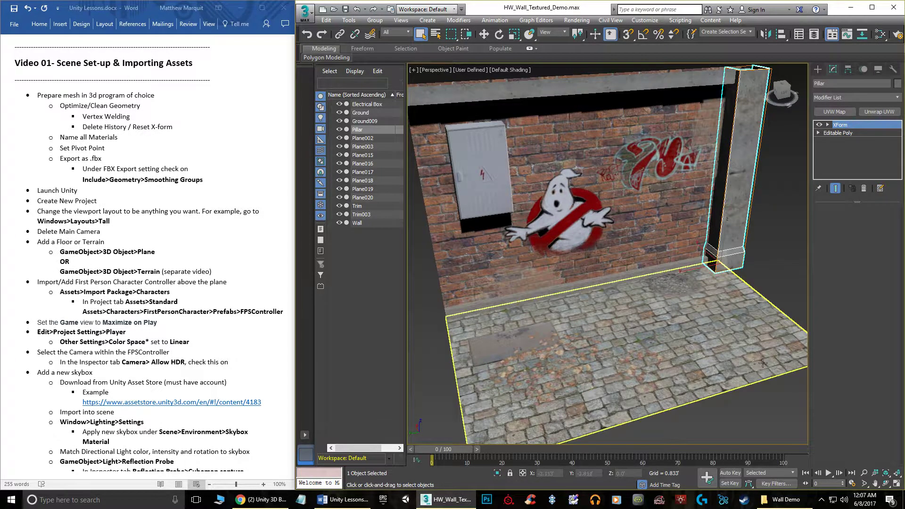
key(ctrl+a)
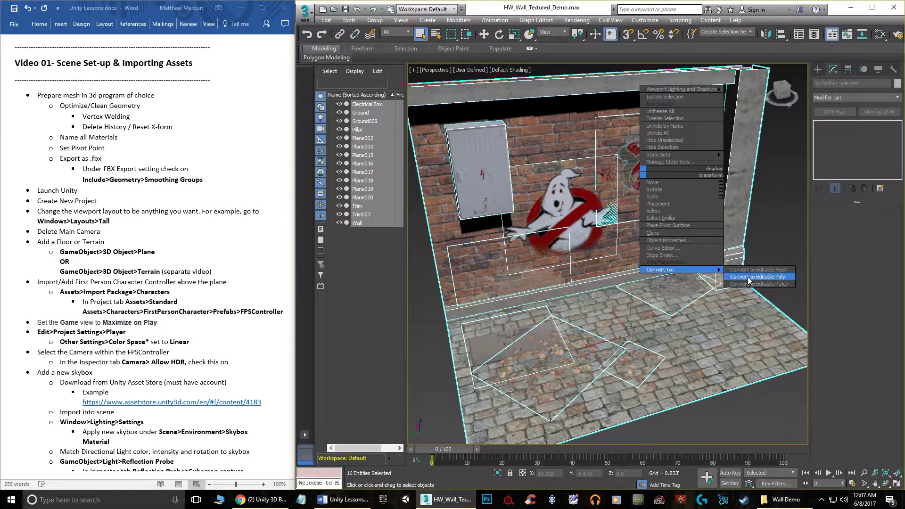
click(790, 264)
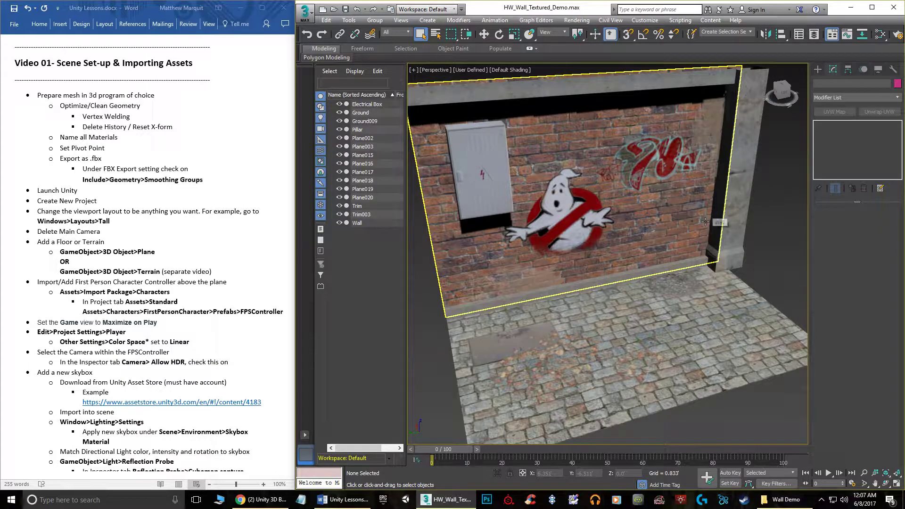
- Inspect the trim along the base of the wall and browse the modifiers available for it
click(682, 266)
alt+middle_drag(682, 267, 608, 237)
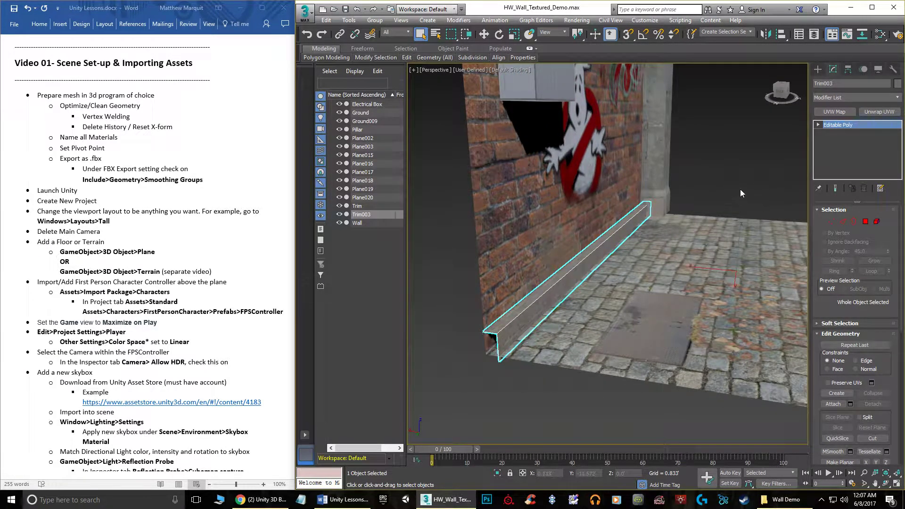
click(879, 95)
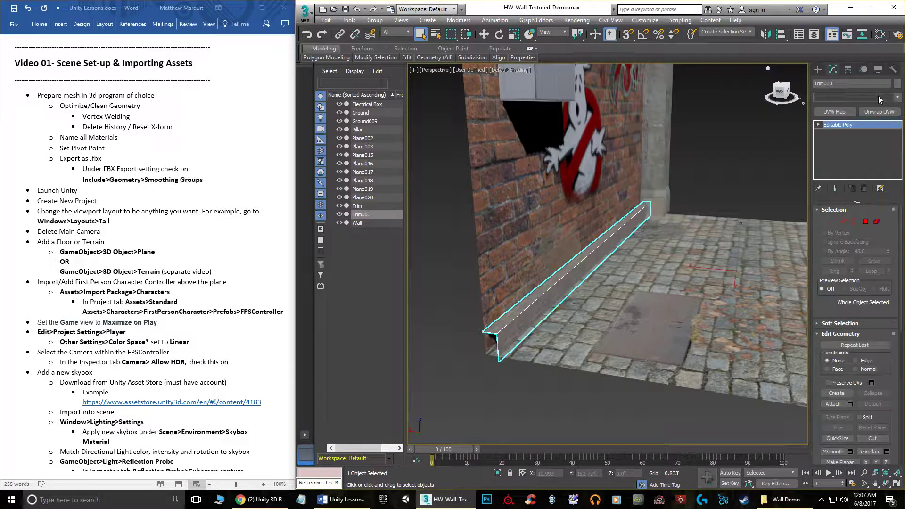
scroll(863, 212, down, 7)
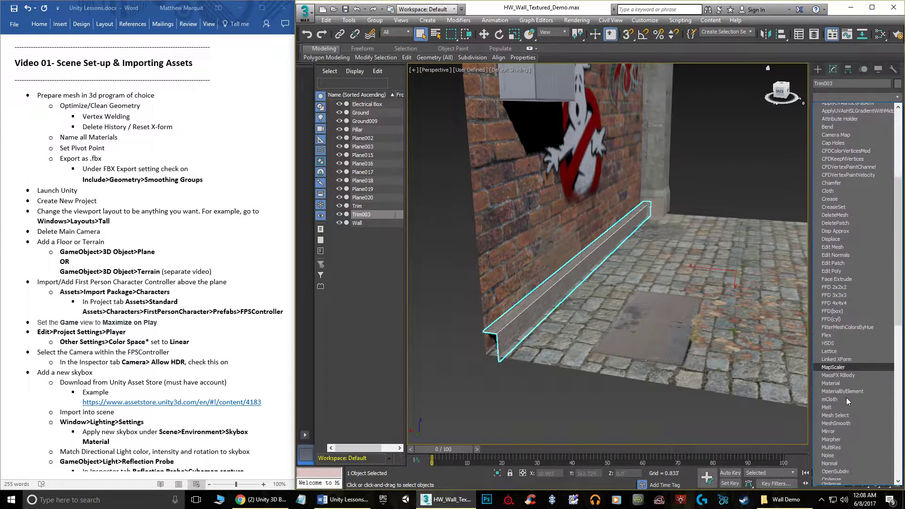
click(721, 171)
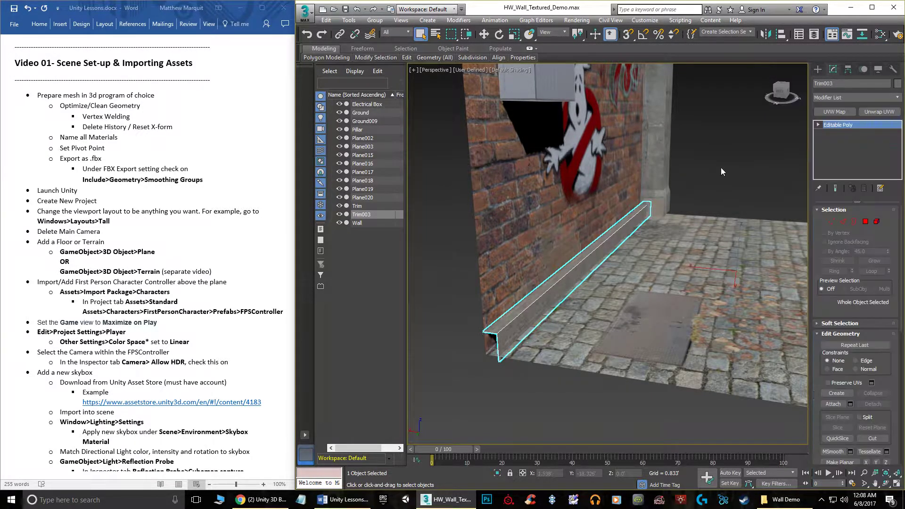
alt+middle_drag(729, 191, 734, 230)
scroll(711, 216, down, 5)
click(752, 227)
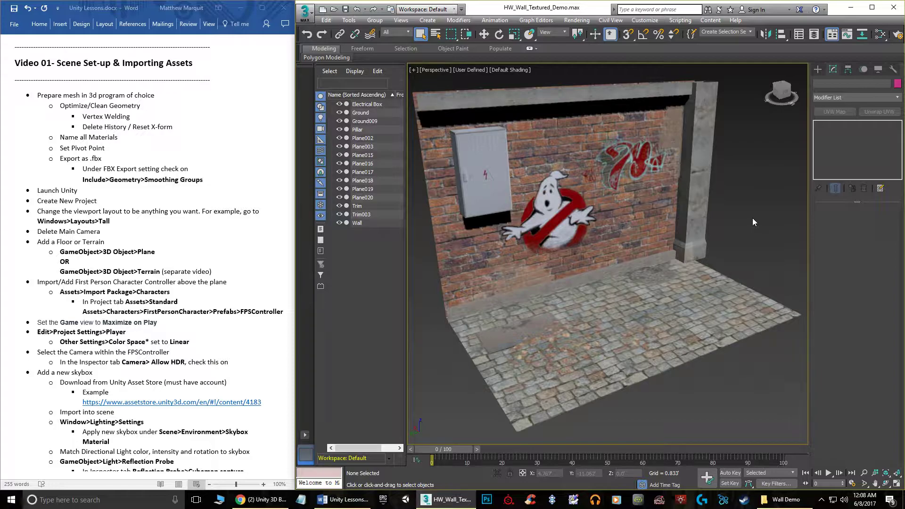
- Review the scene's material nodes and their names in the Slate Material Editor
alt+middle_drag(767, 216, 743, 175)
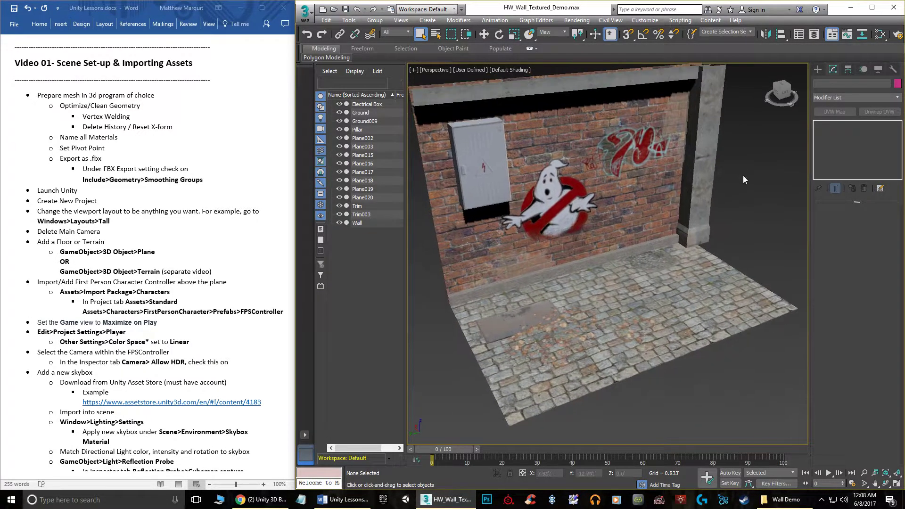
key(m)
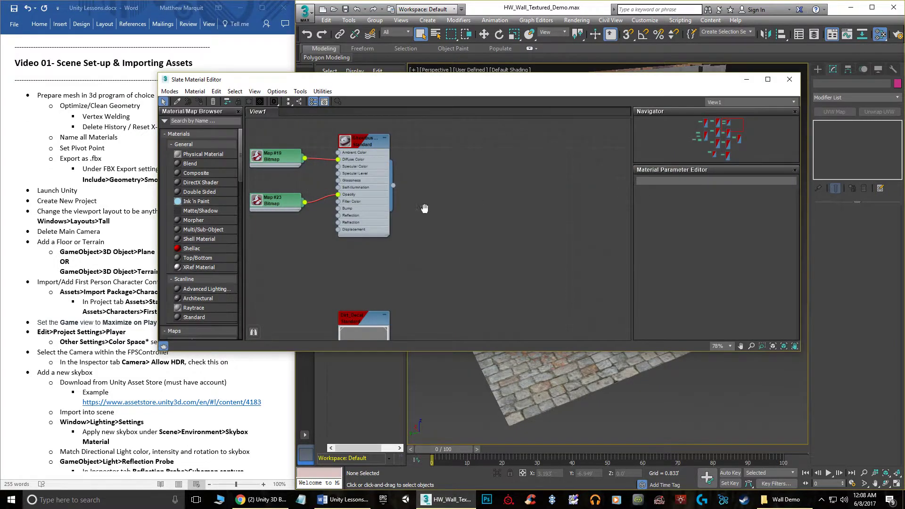
scroll(427, 209, up, 3)
scroll(438, 212, up, 5)
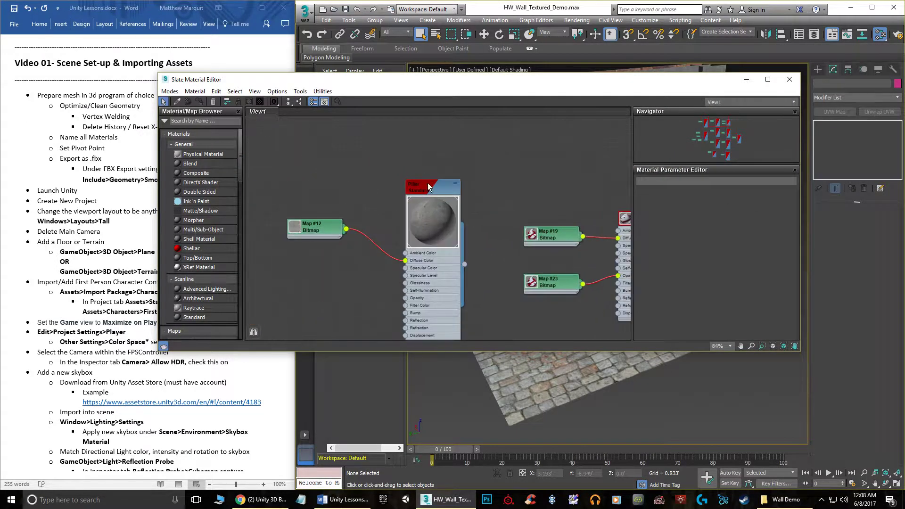
middle_drag(420, 204, 419, 123)
middle_drag(563, 267, 482, 179)
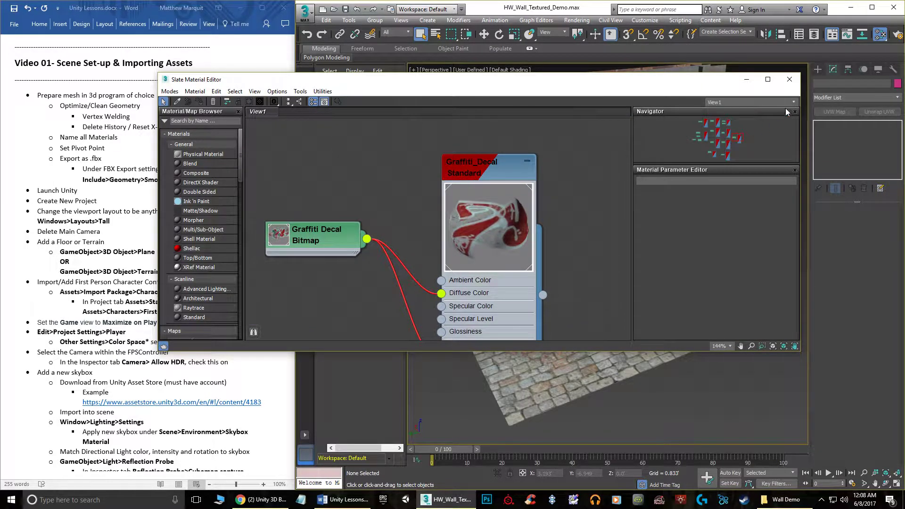
click(788, 80)
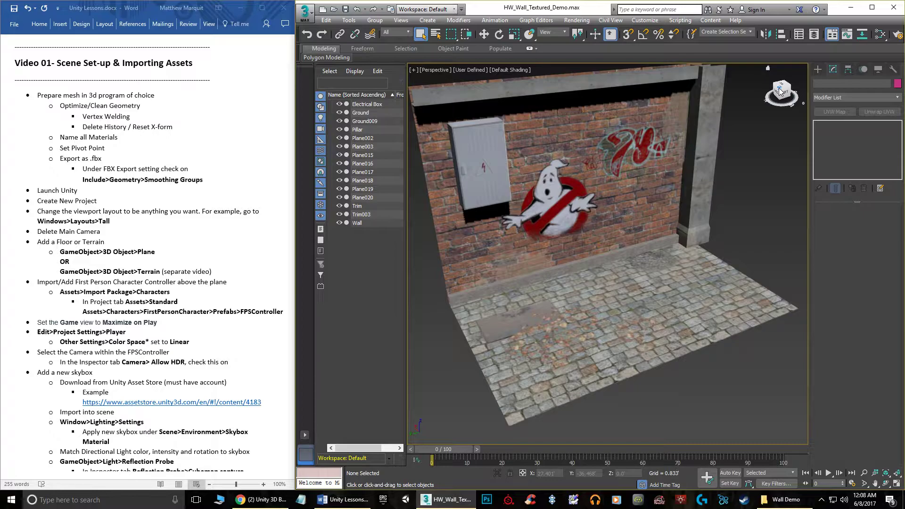
- Check the name and parameters of the Graffiti_Decal material
key(m)
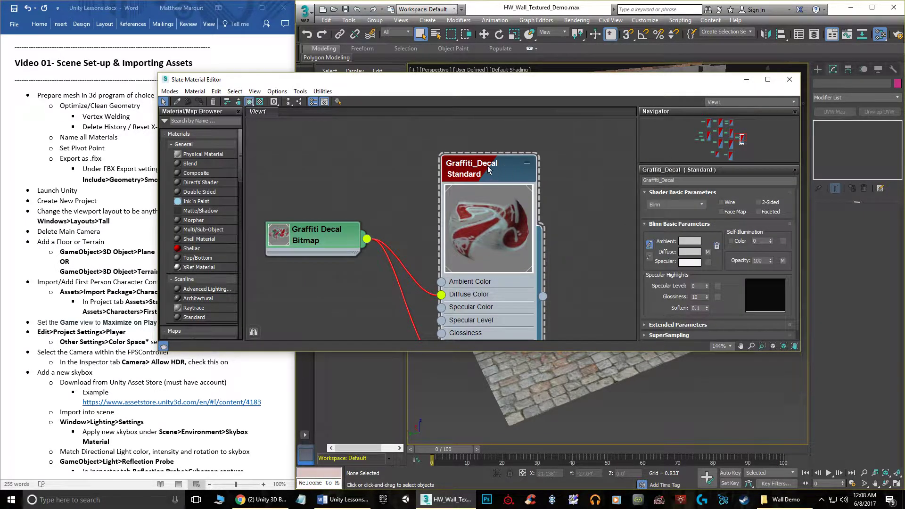
drag(477, 172, 477, 159)
click(684, 180)
click(790, 80)
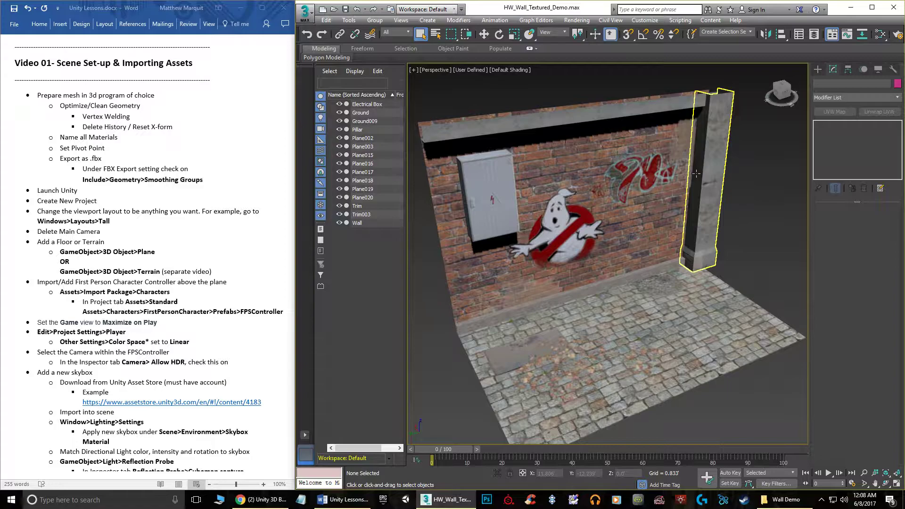
- Center the pivot of the trim along the top of the wall to the object using Affect Pivot Only
middle_drag(698, 174, 708, 178)
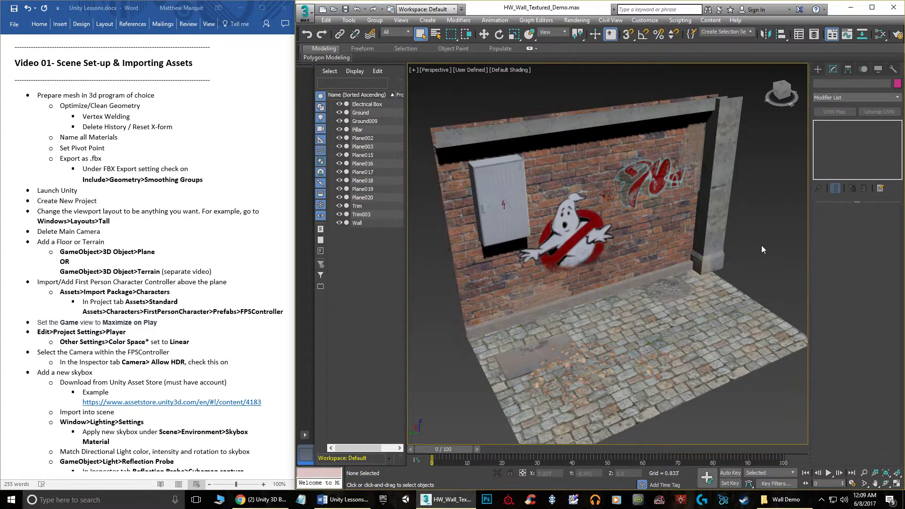
middle_drag(768, 233, 762, 226)
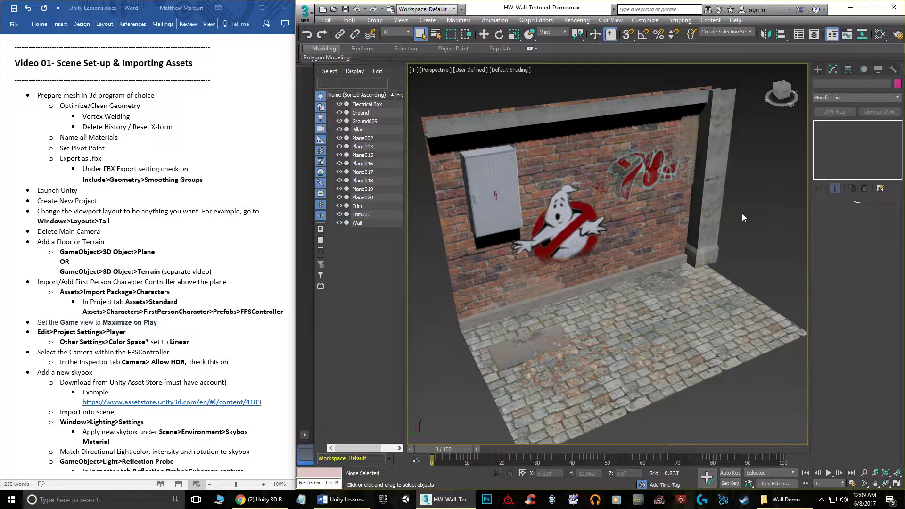
click(632, 110)
click(484, 34)
alt+middle_drag(613, 188, 698, 164)
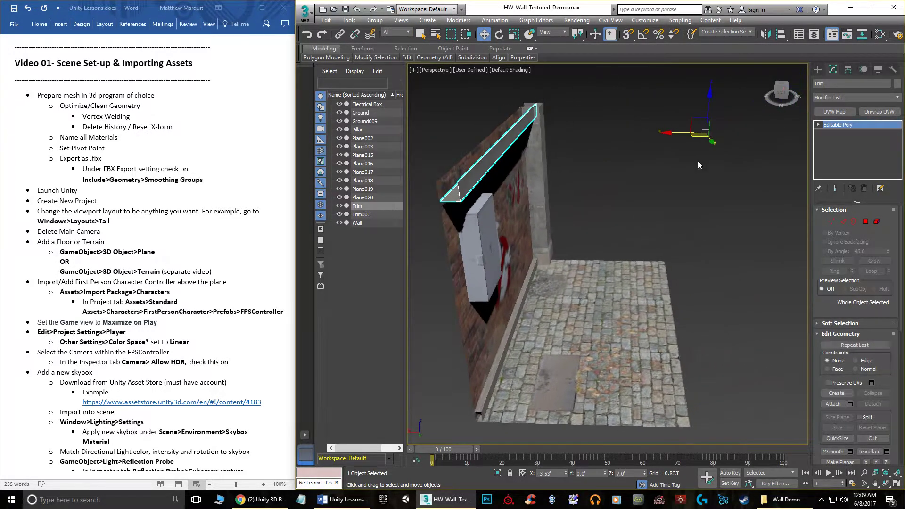
alt+middle_drag(712, 195, 742, 172)
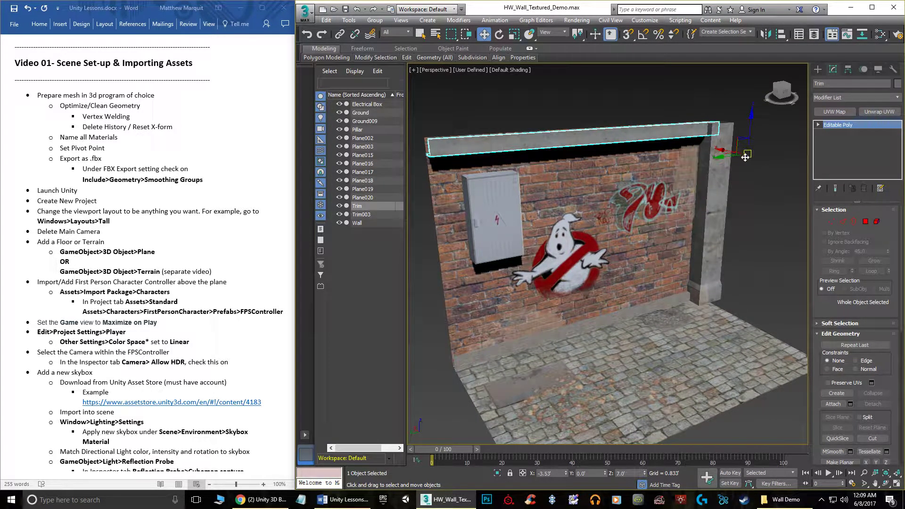
alt+middle_drag(744, 195, 700, 138)
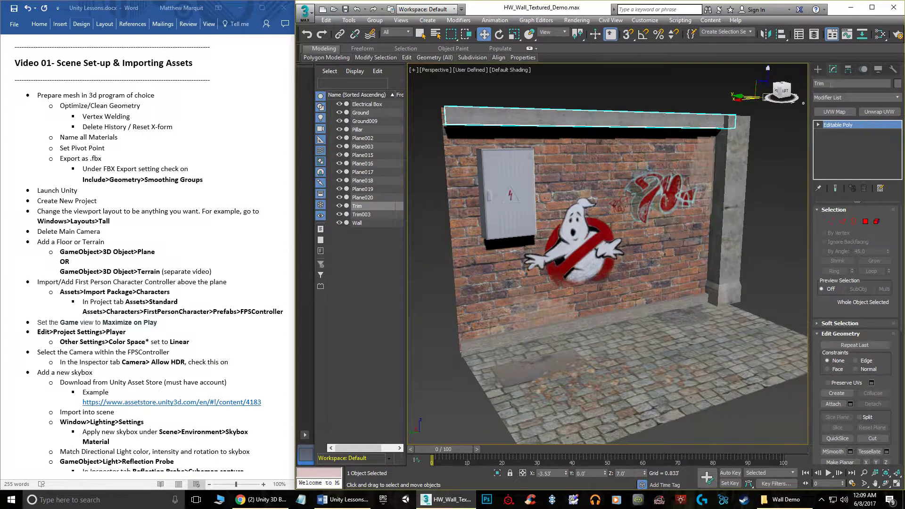
click(848, 70)
click(848, 134)
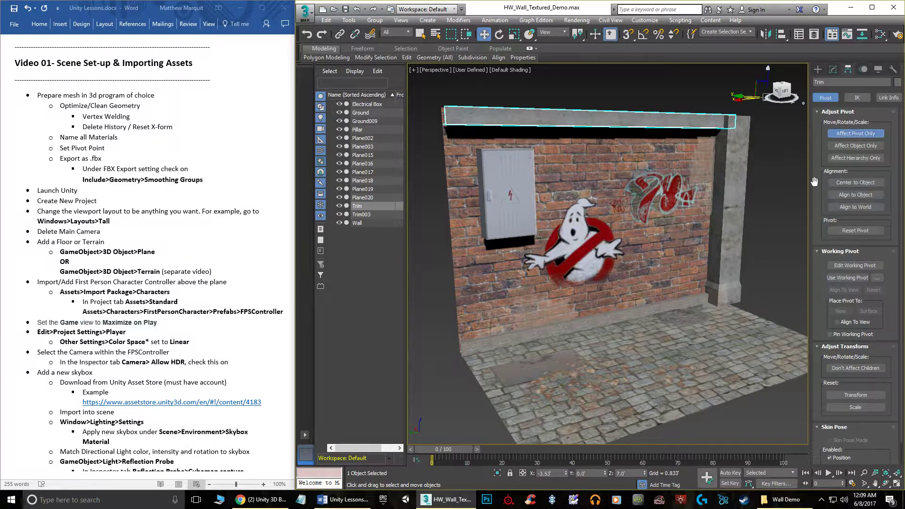
click(843, 184)
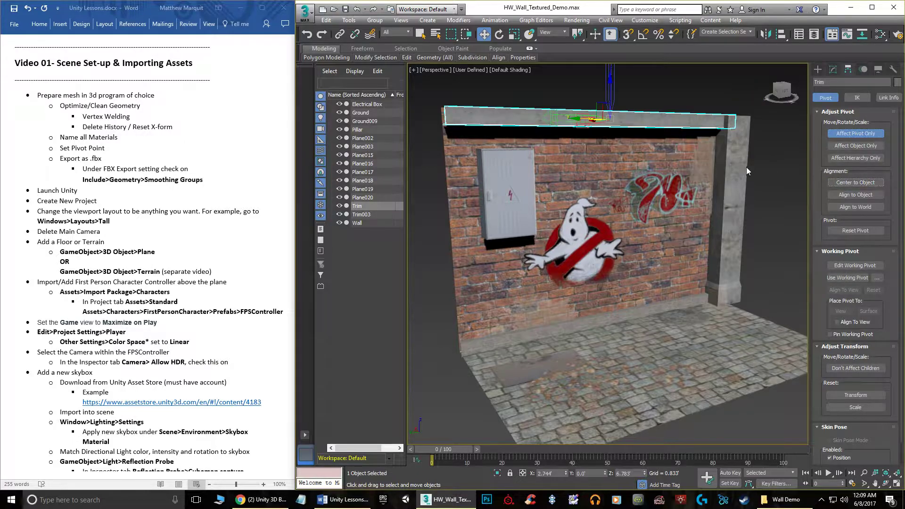
click(853, 135)
- Select all objects in the scene and start exporting only the selection
alt+middle_drag(682, 148, 667, 162)
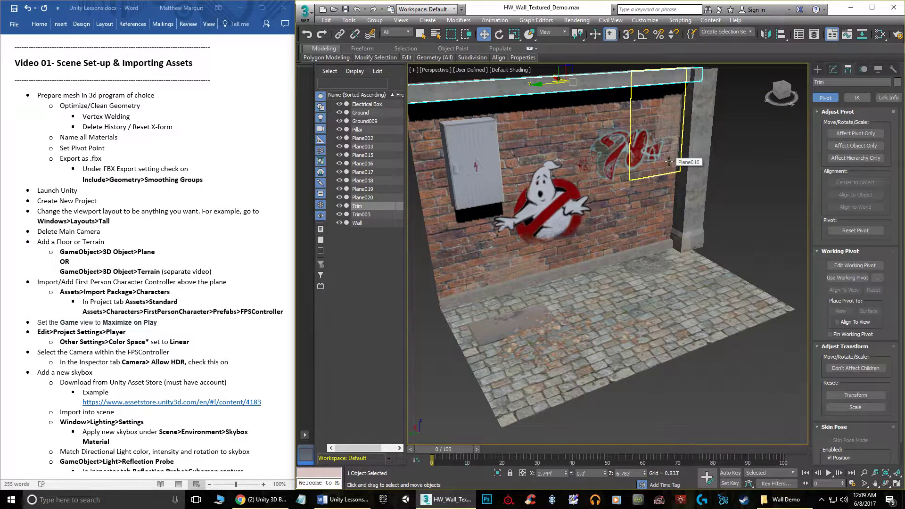
middle_drag(732, 184, 755, 202)
key(ctrl+a)
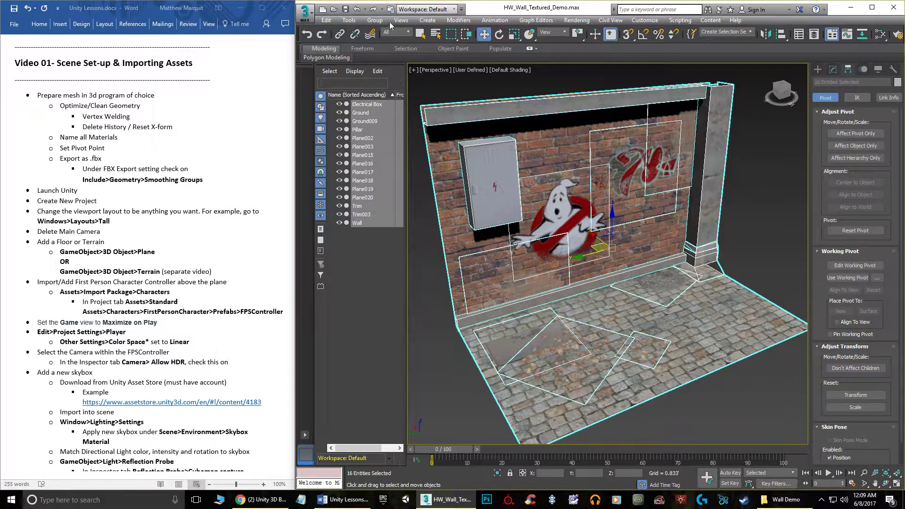
click(306, 19)
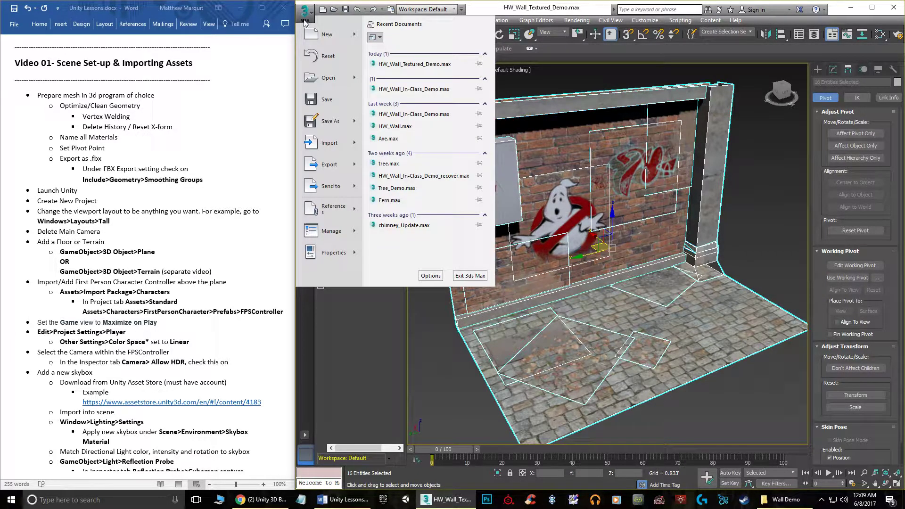
mouse_move(357, 166)
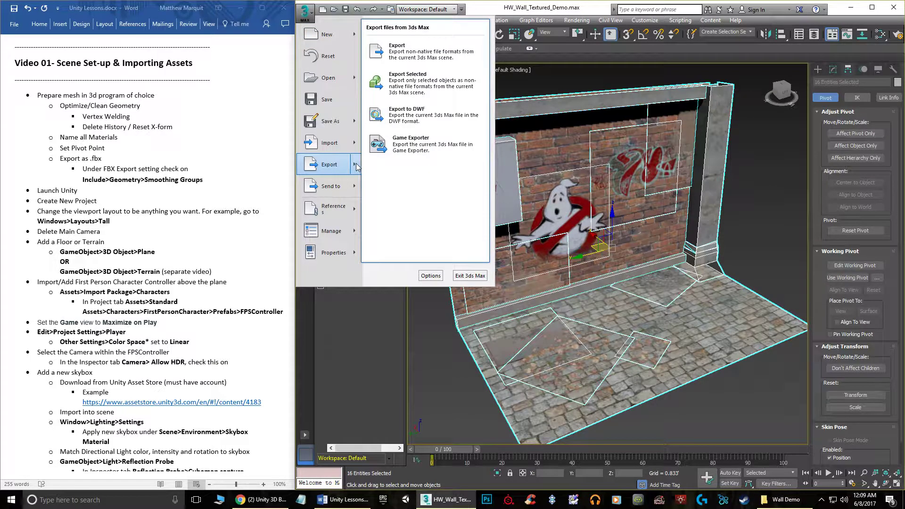
click(407, 82)
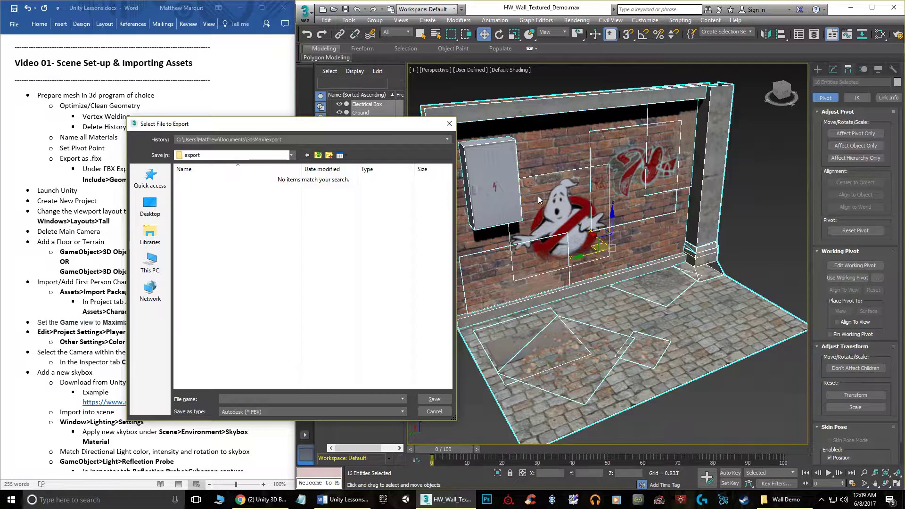
- Set Wall.FBX in the Desktop's Wall Demo folder as the export file, replacing the existing one
click(377, 166)
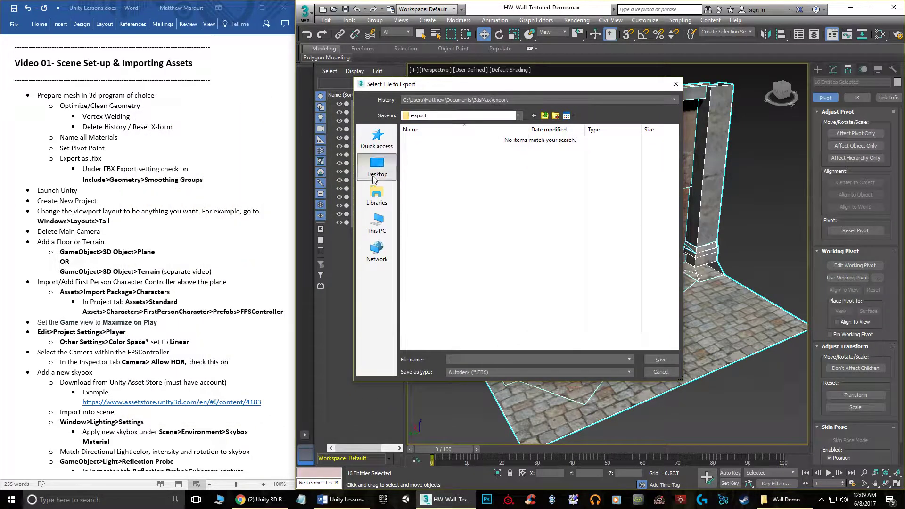
double_click(538, 242)
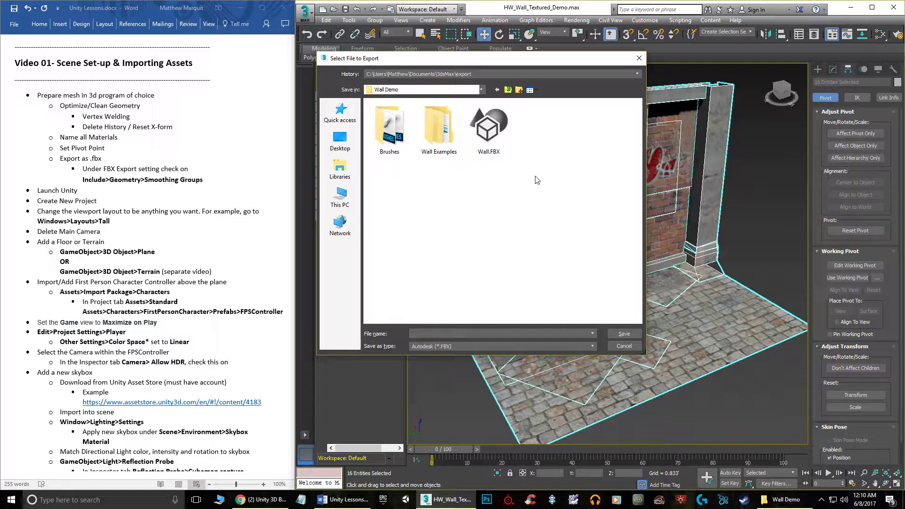
click(493, 136)
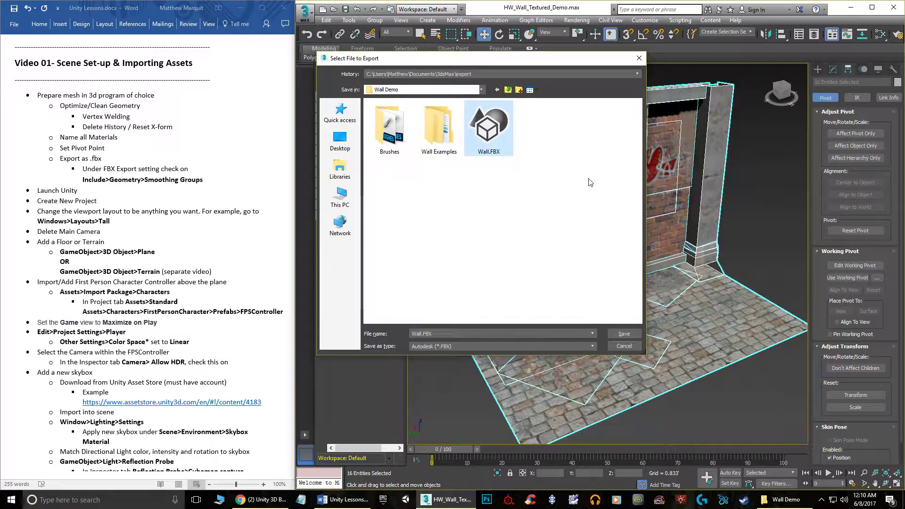
click(623, 335)
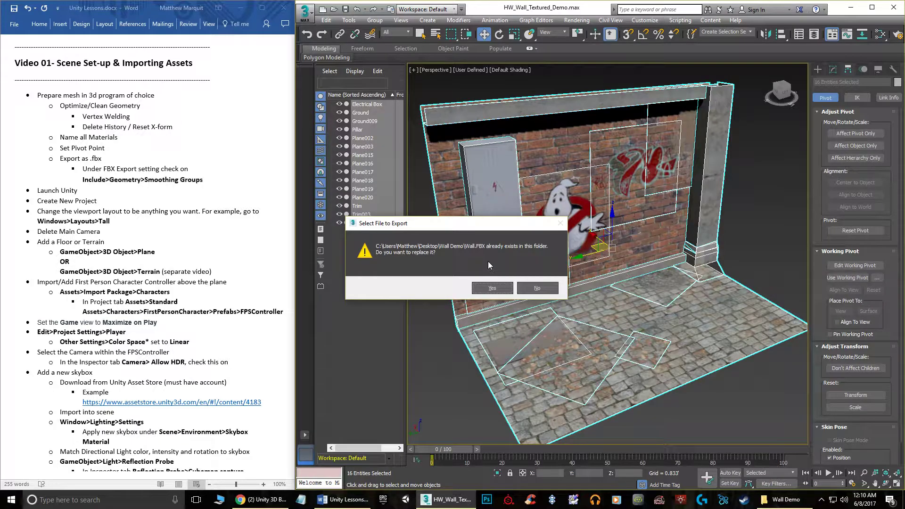
click(492, 288)
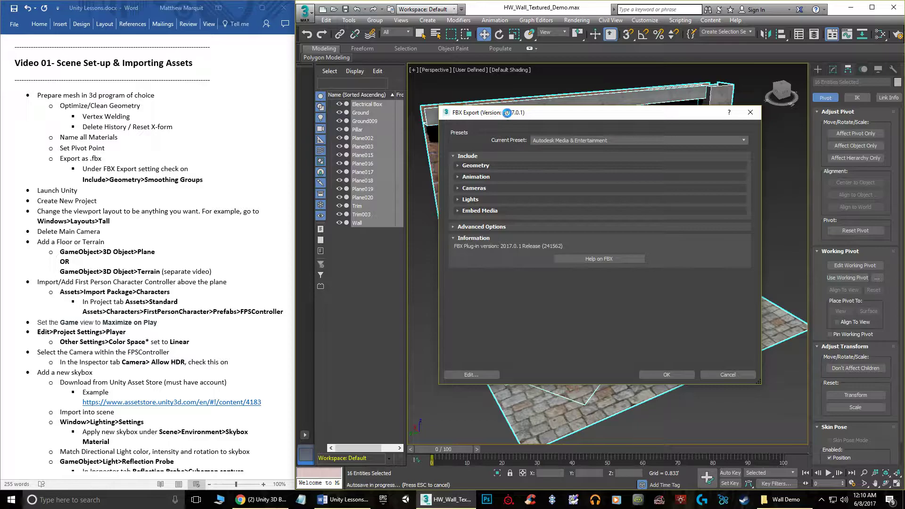
- Enable Smoothing Groups in the FBX geometry options and export the file
drag(514, 114, 505, 79)
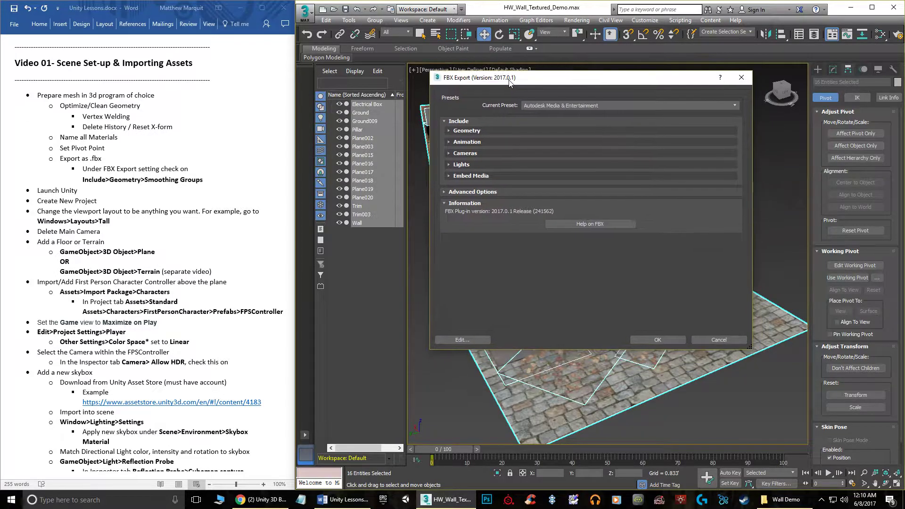
click(451, 131)
click(591, 140)
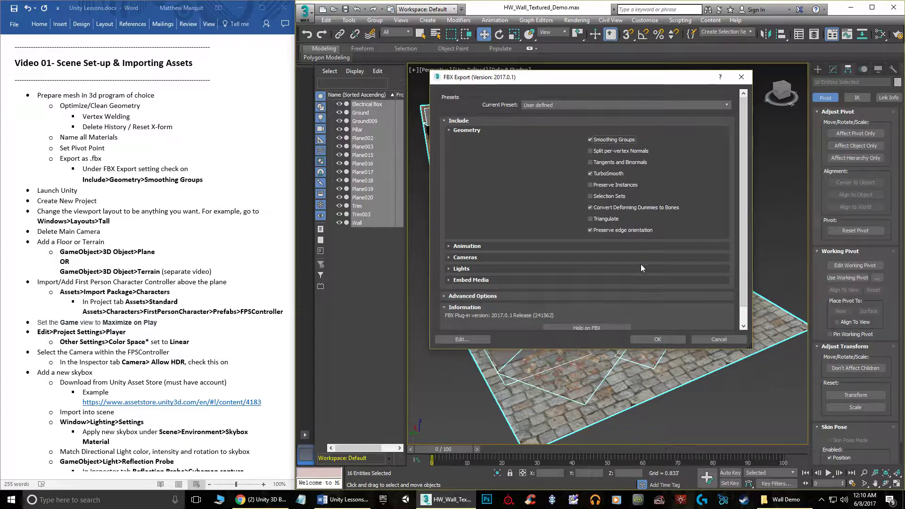
drag(632, 74, 595, 98)
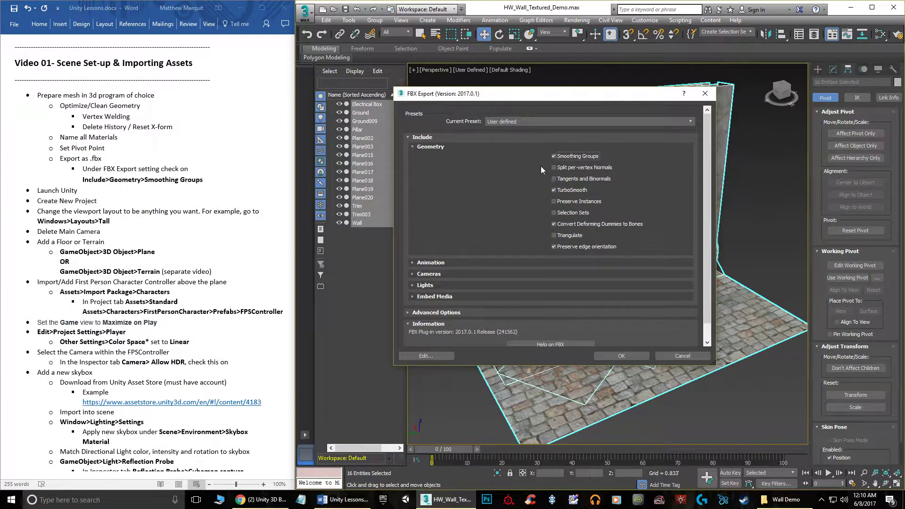
click(630, 357)
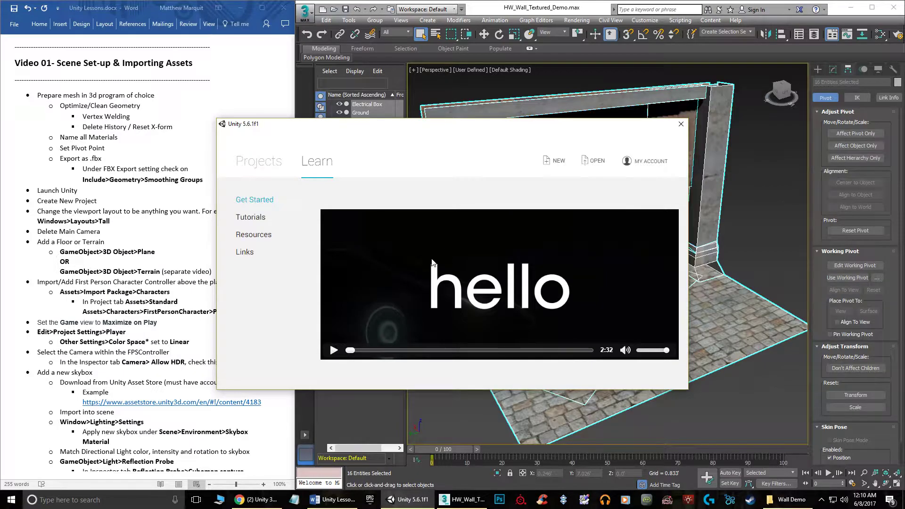
- Switch to Unity and create a new 3D project named Unity Import in the Documents folder
click(258, 168)
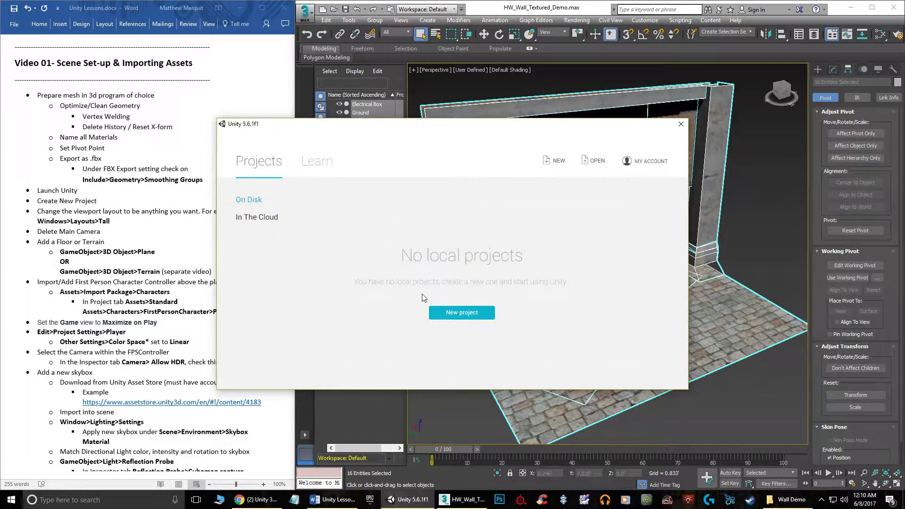
click(551, 162)
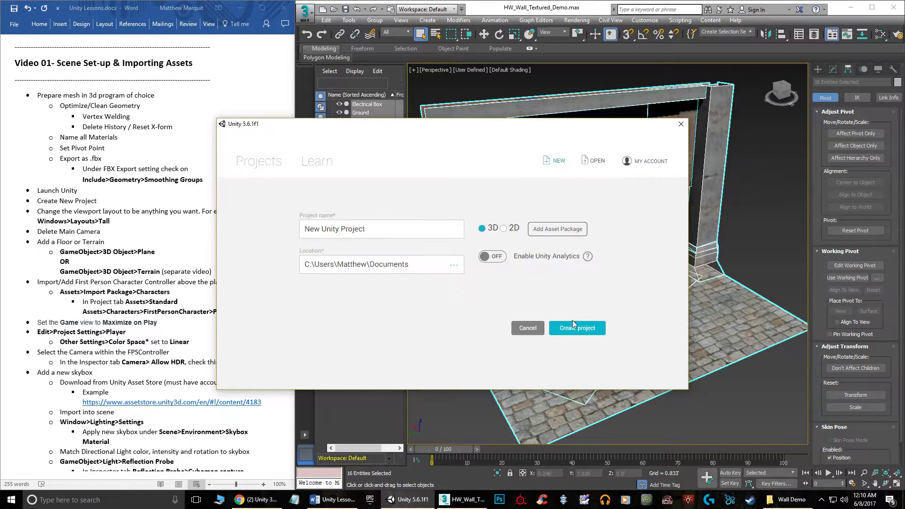
triple_click(342, 230)
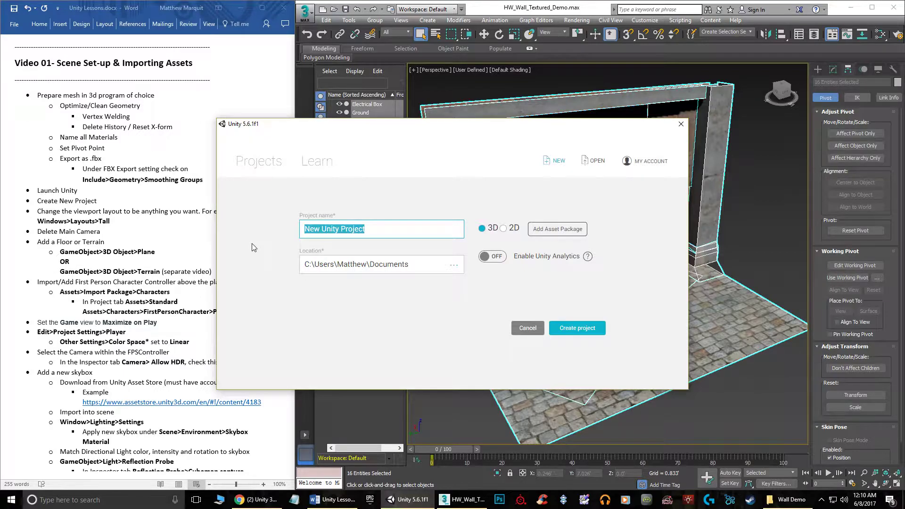
text(Unity Import)
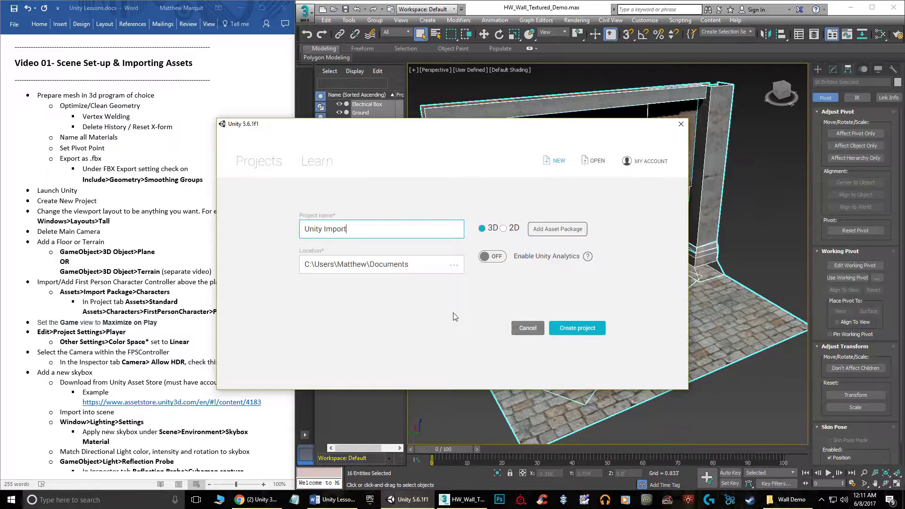
click(569, 330)
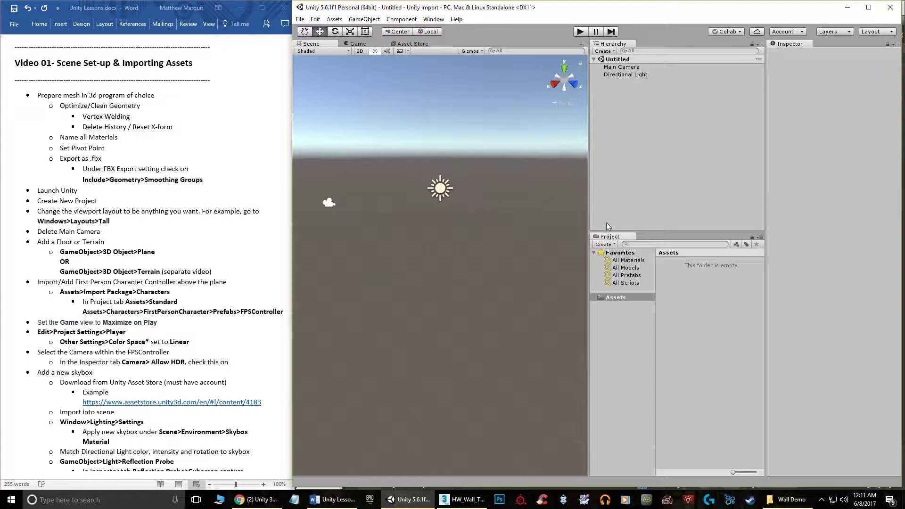
- Widen the Scene view and look up where the window layouts are chosen
drag(588, 182, 656, 184)
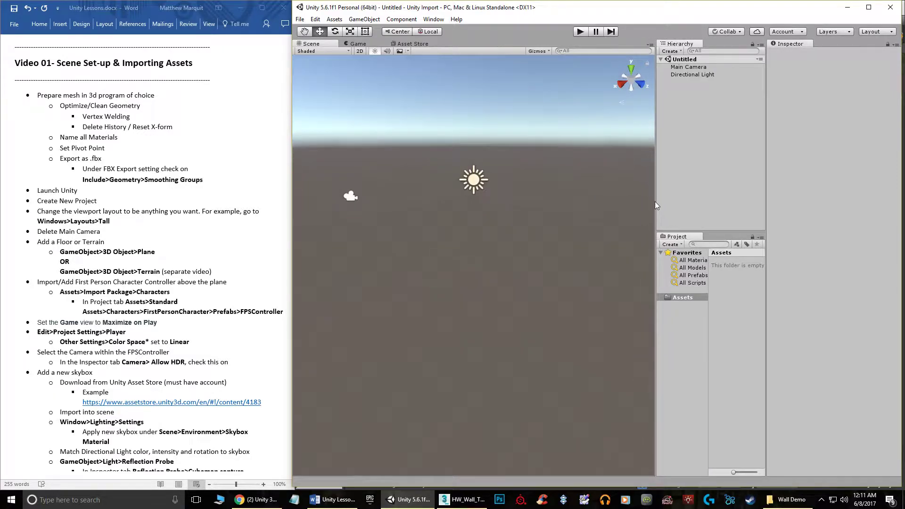
click(683, 298)
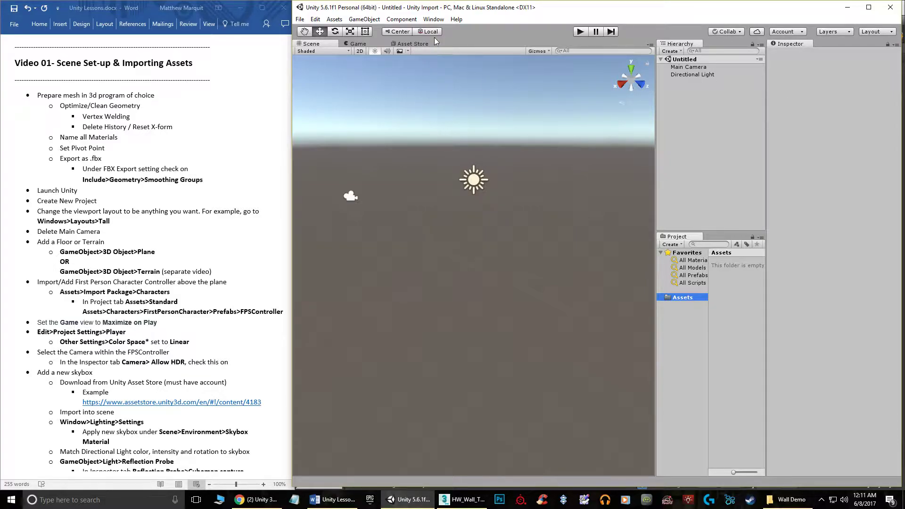
click(433, 19)
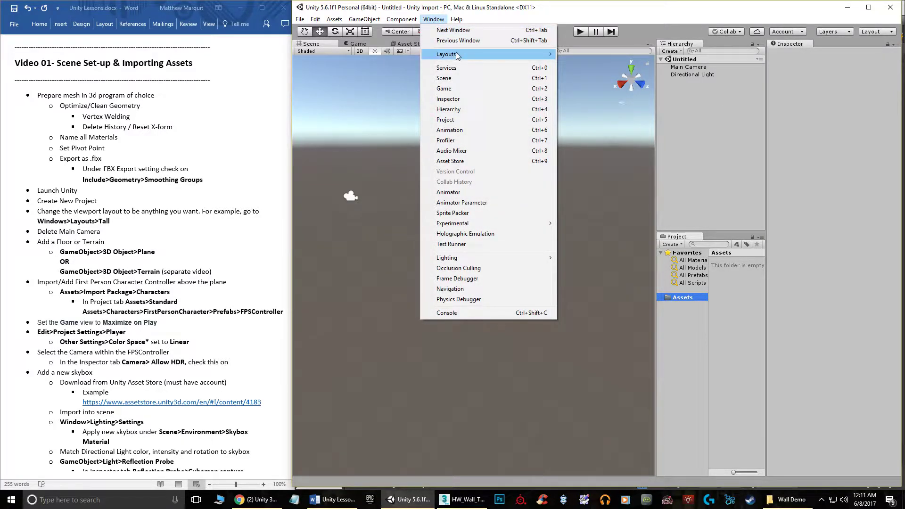
mouse_move(457, 55)
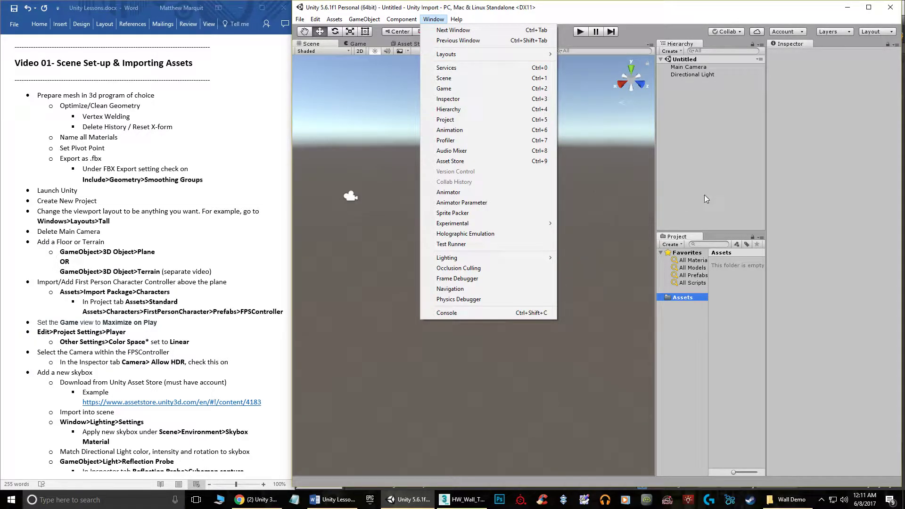
click(668, 18)
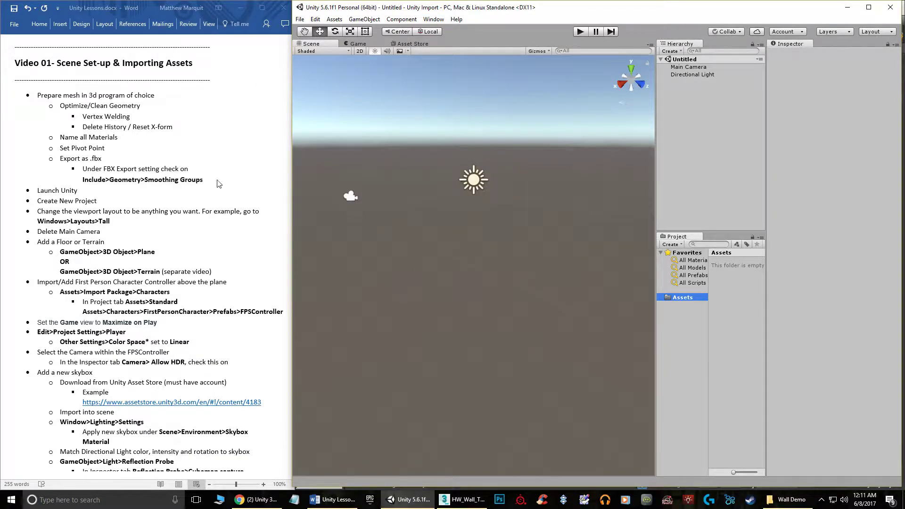
- Delete the Main Camera from the scene
scroll(501, 174, down, 3)
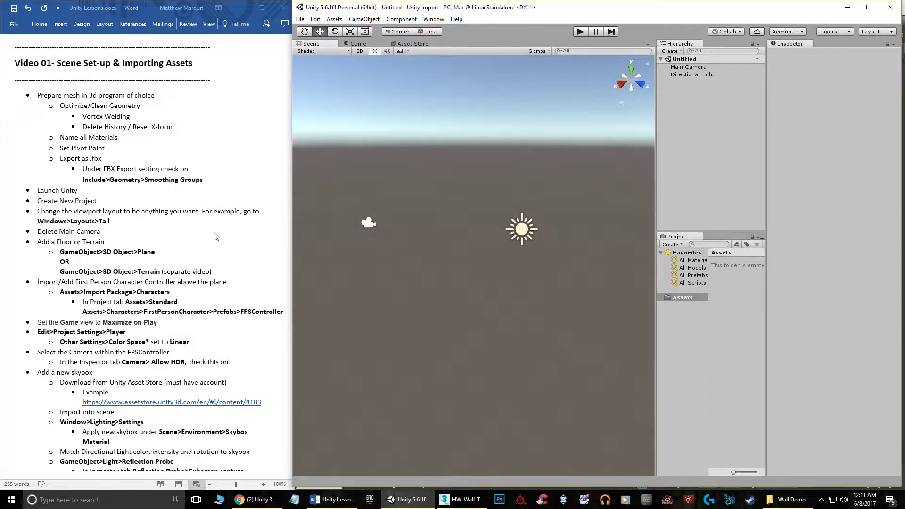
click(702, 67)
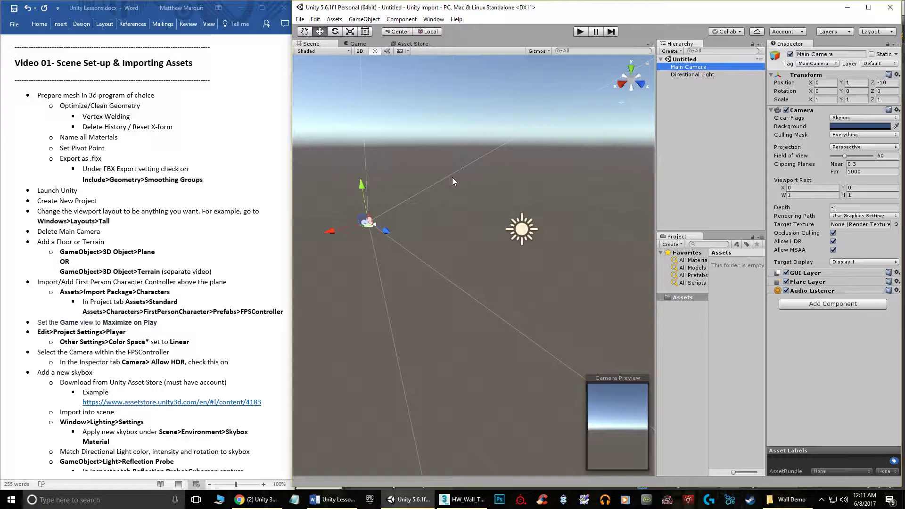
key(Delete)
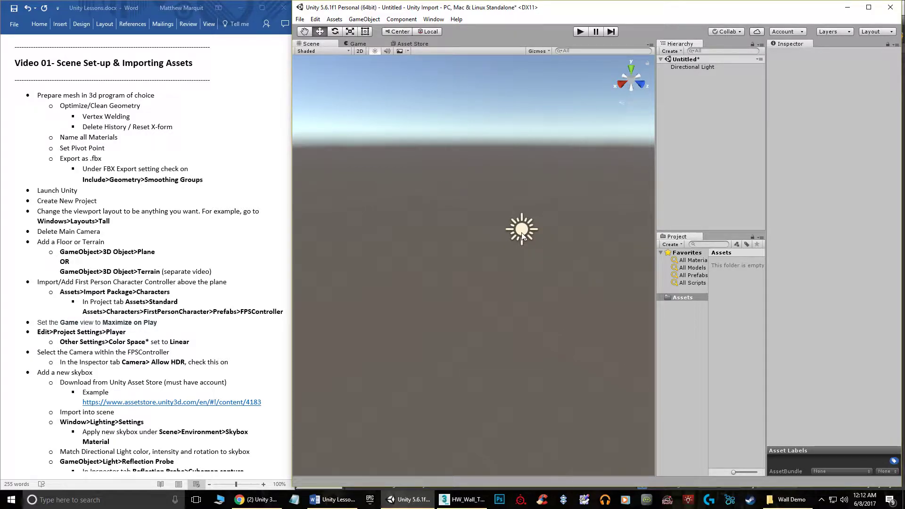
- Add a 3D Plane as the floor and scale it uniformly to about 8.81
right_drag(465, 242, 496, 223)
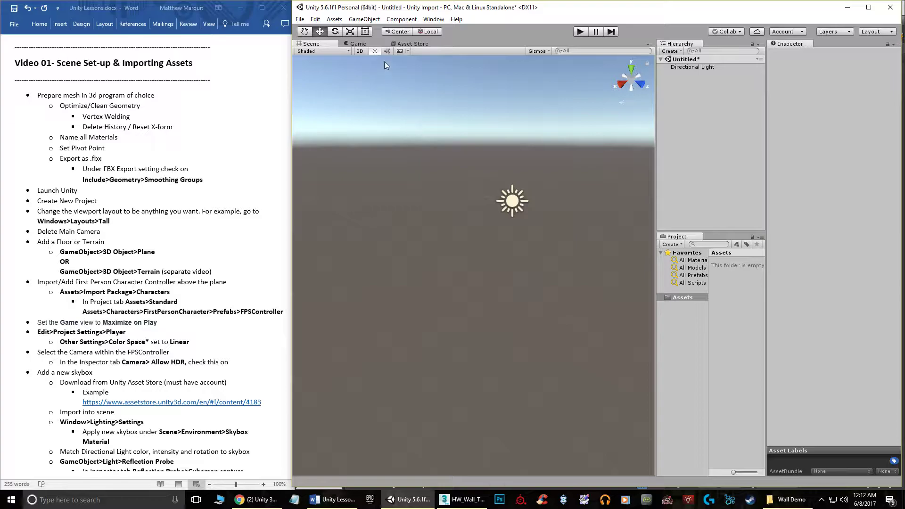
click(365, 19)
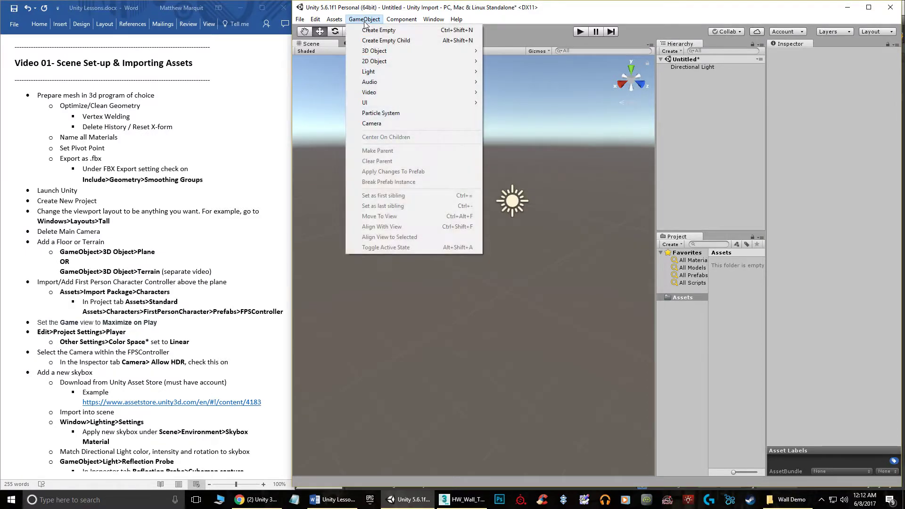
mouse_move(398, 54)
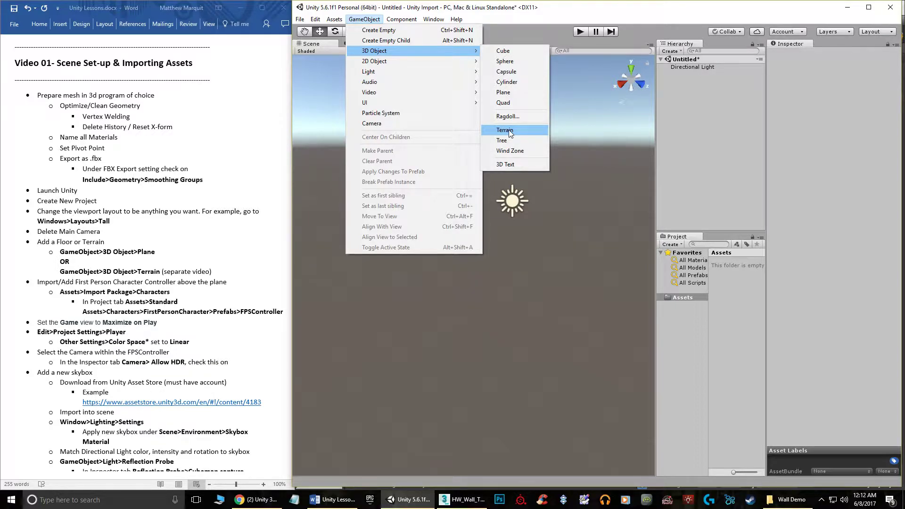
click(507, 95)
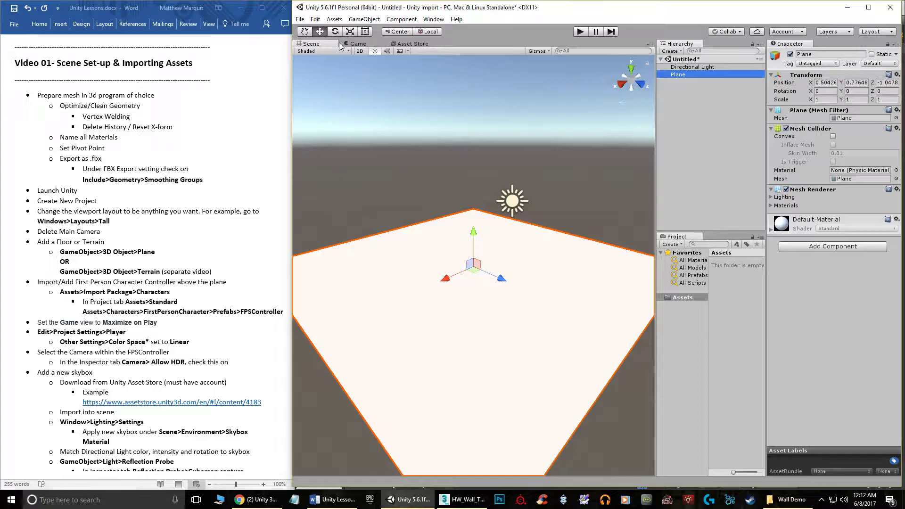
drag(474, 269, 633, 471)
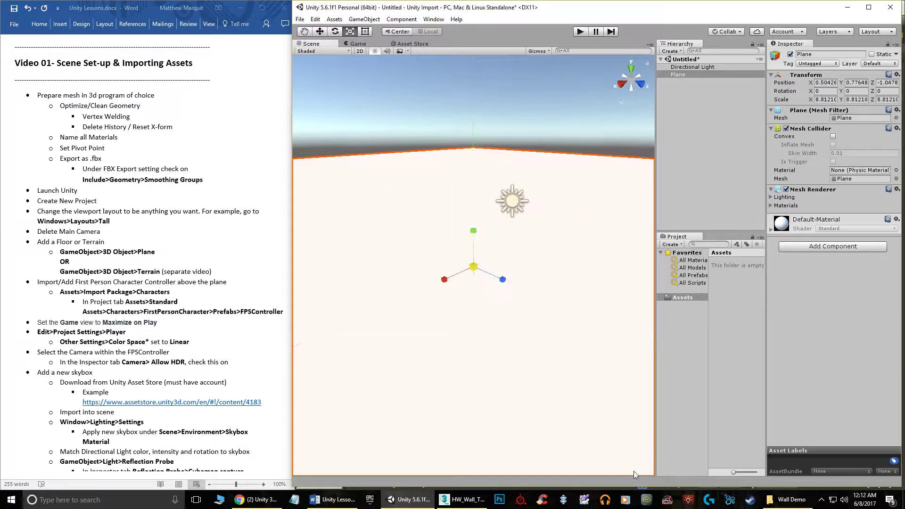
scroll(573, 377, down, 6)
scroll(569, 399, up, 4)
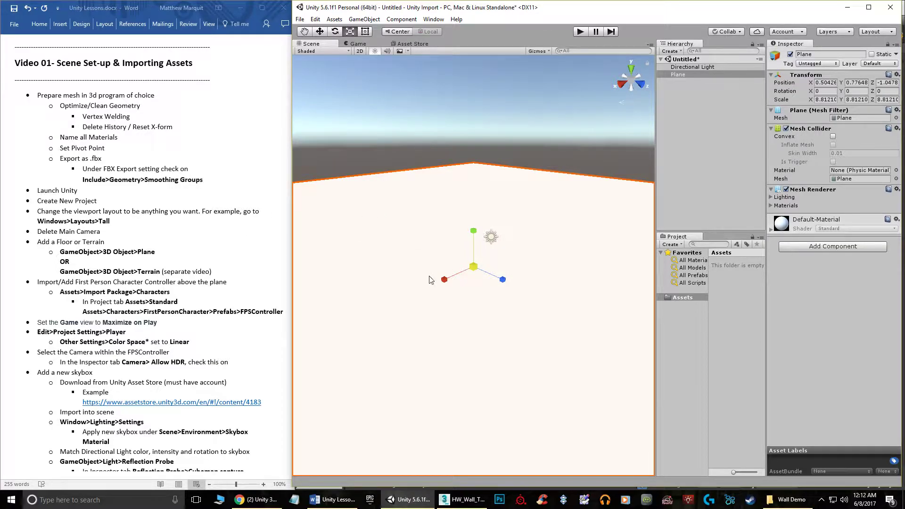
- Import the complete Characters standard asset package into the project
click(678, 315)
click(334, 19)
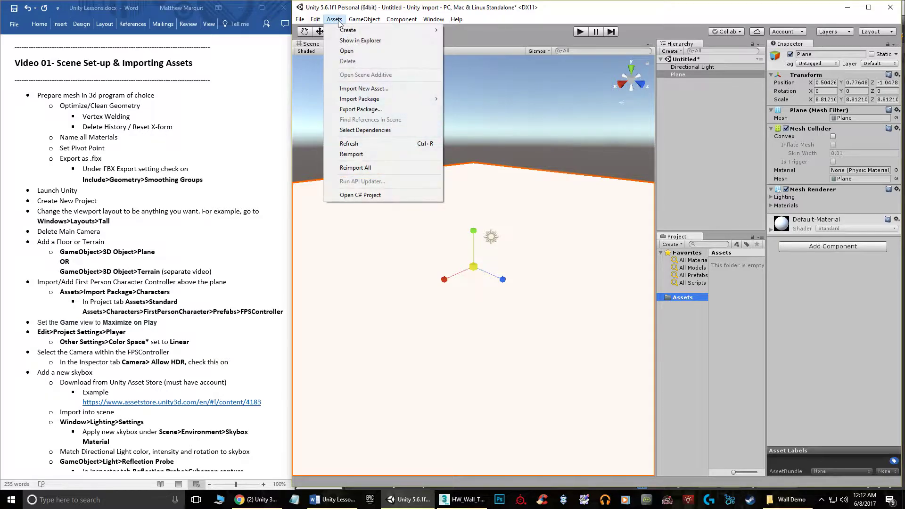
mouse_move(403, 100)
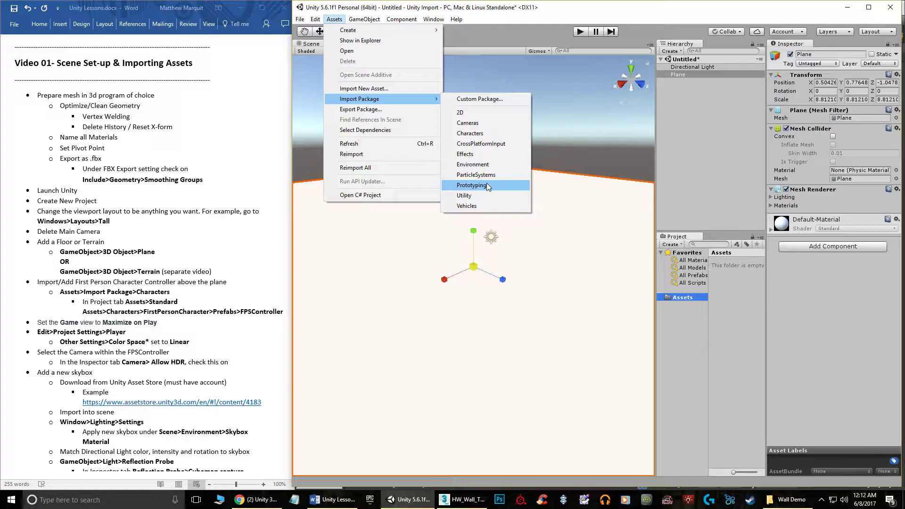
click(471, 133)
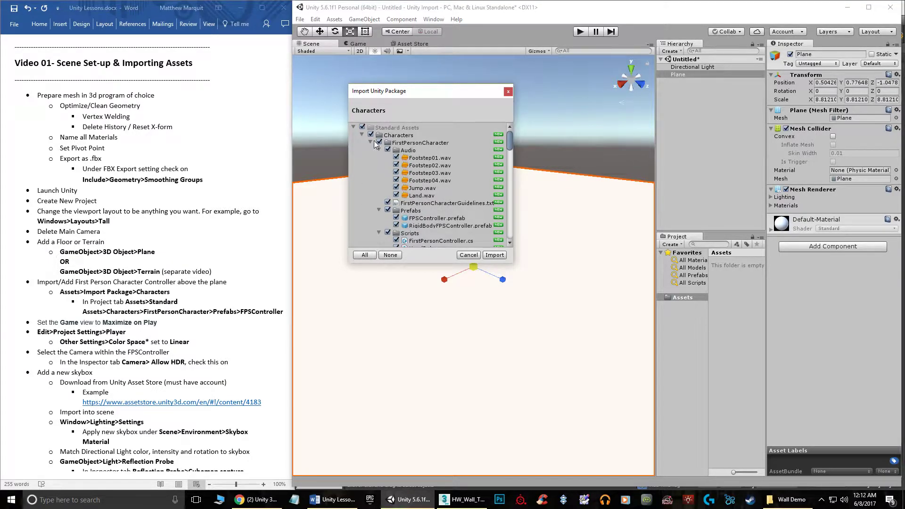
click(494, 255)
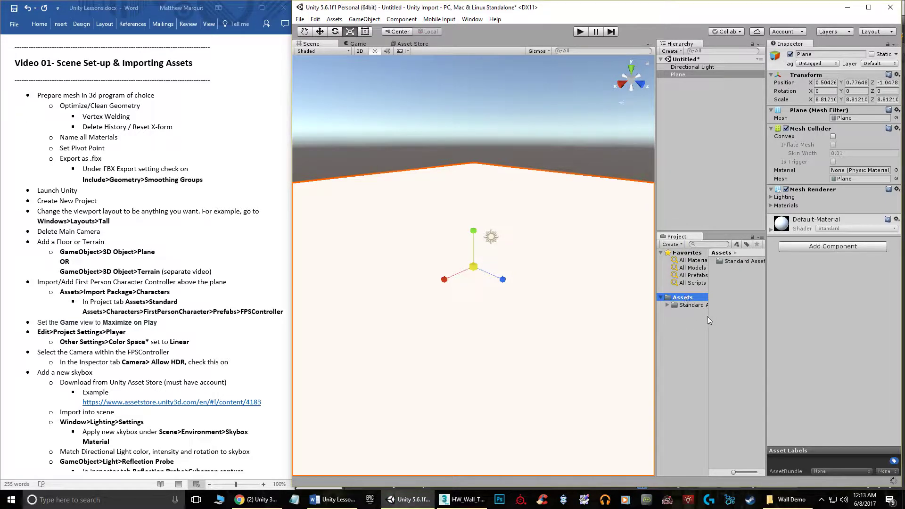
- Widen the project folder list and open the Prefabs folder of FirstPersonCharacter in Standard Assets > Characters
drag(656, 313, 708, 315)
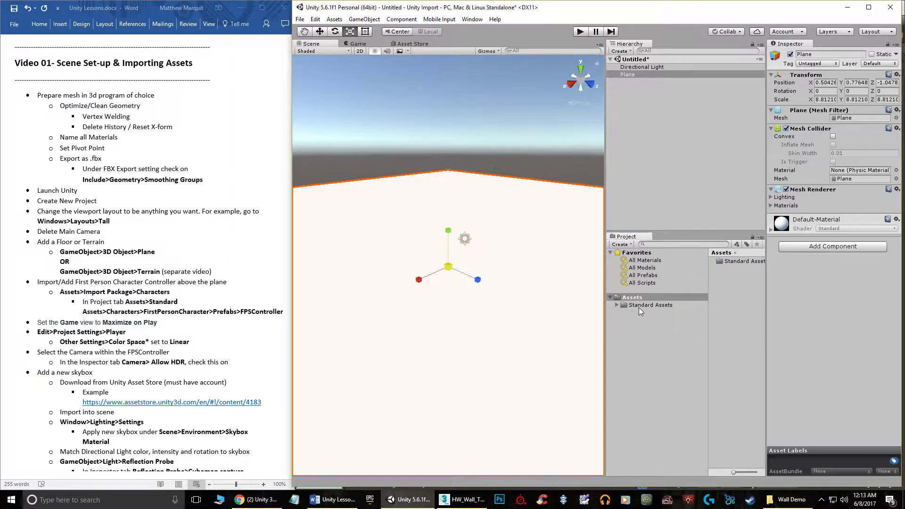
click(652, 307)
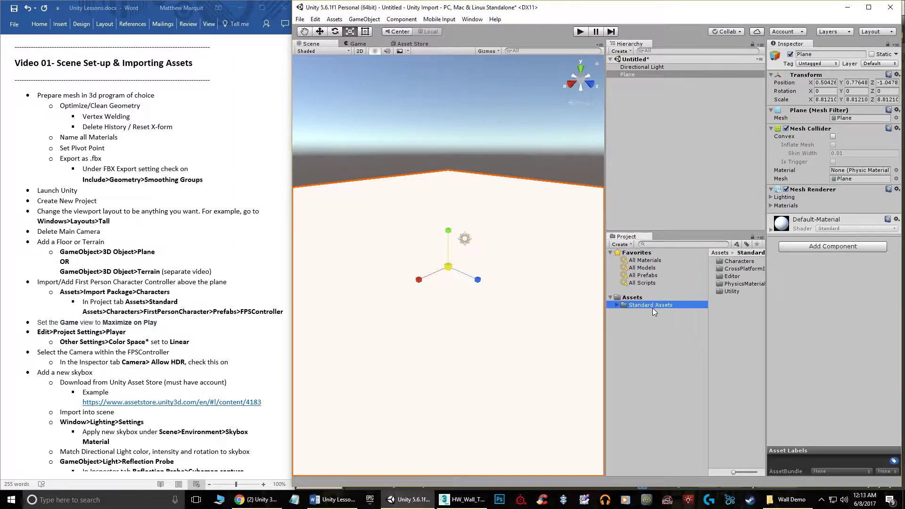
click(618, 306)
click(628, 314)
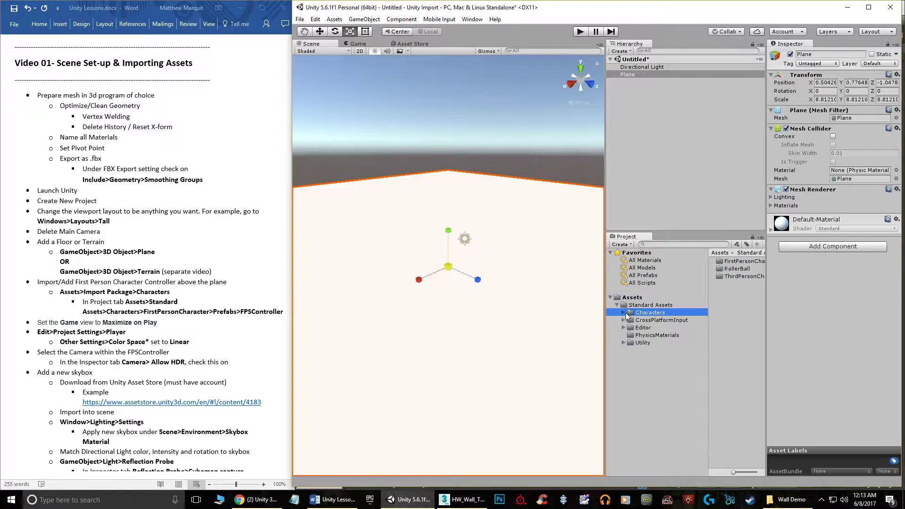
click(624, 313)
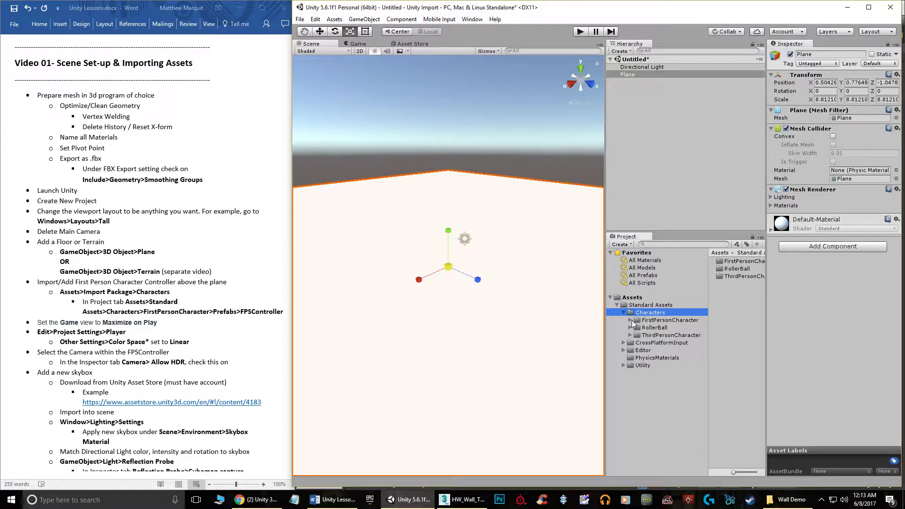
click(630, 320)
click(657, 335)
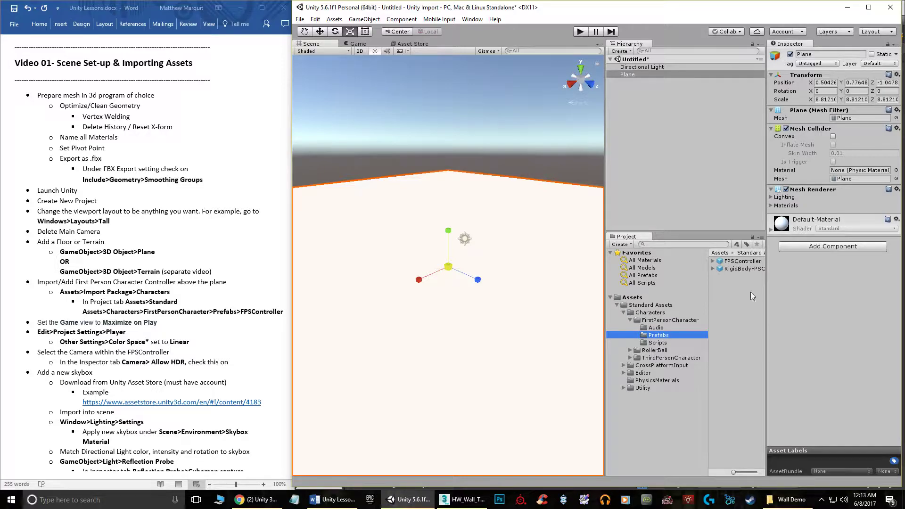
- Place the FPSController prefab over the floor plane and move it to a height of about 2.63 on Y
drag(735, 262, 451, 285)
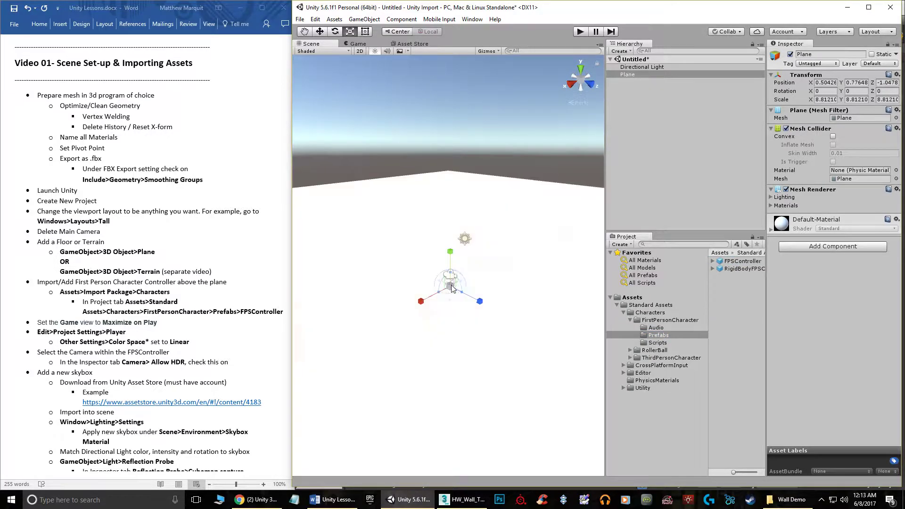
click(320, 31)
mouse_move(451, 255)
mouse_down()
mouse_move(450, 225)
mouse_move(472, 259)
mouse_move(457, 292)
mouse_move(447, 250)
mouse_up()
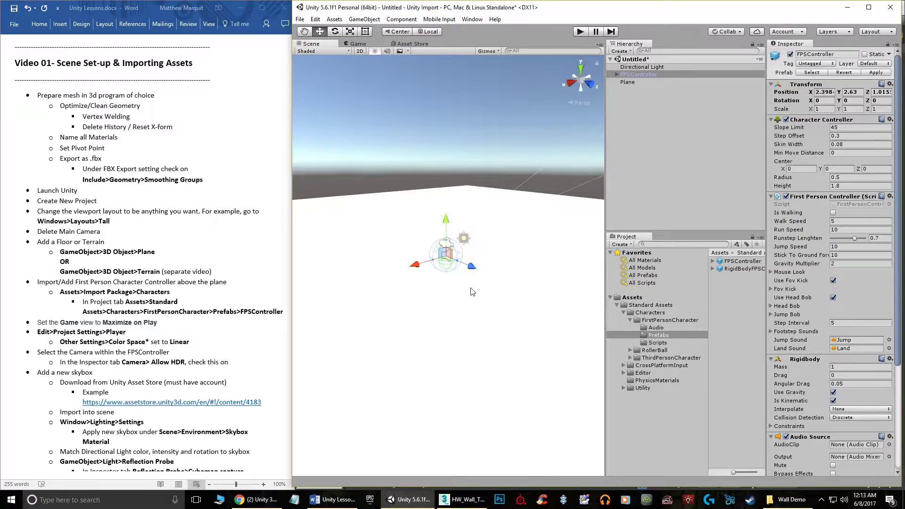
- Compare the Scene and Game views, then play-test the first-person controller with Maximize On Play and stop the game
click(356, 44)
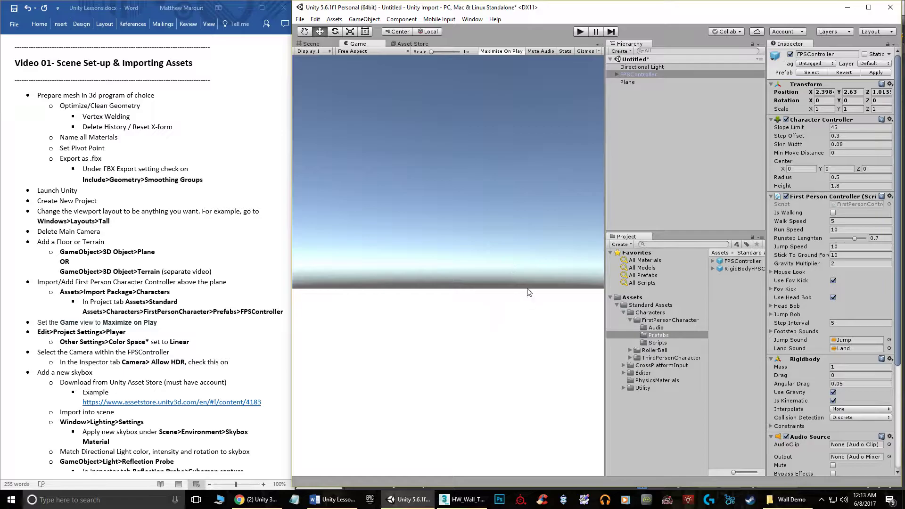
click(310, 45)
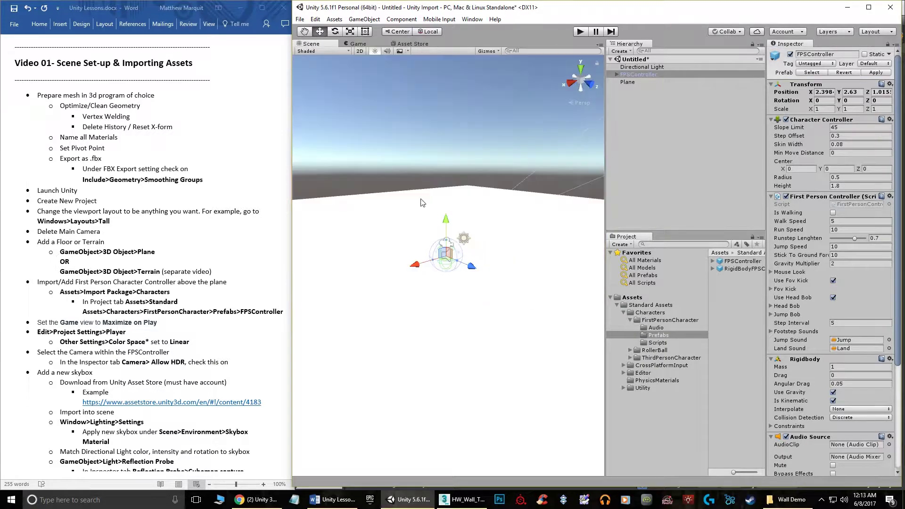
click(354, 44)
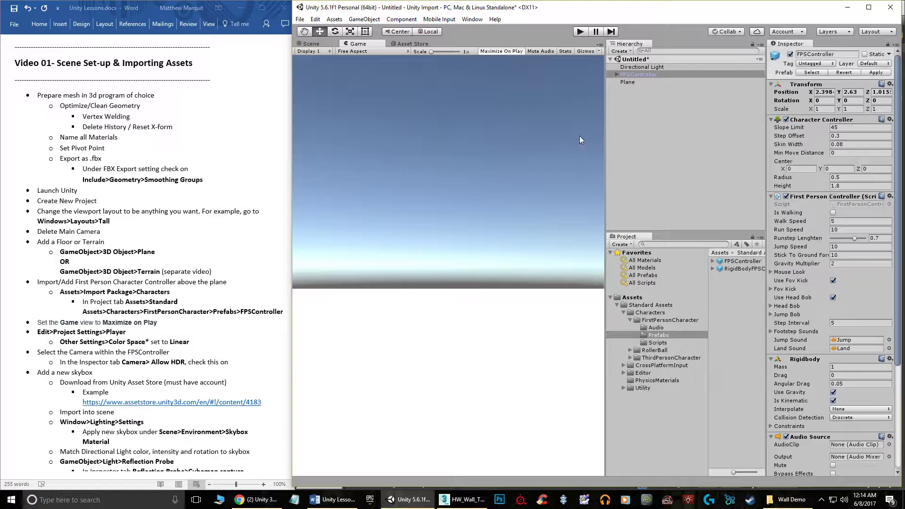
click(580, 32)
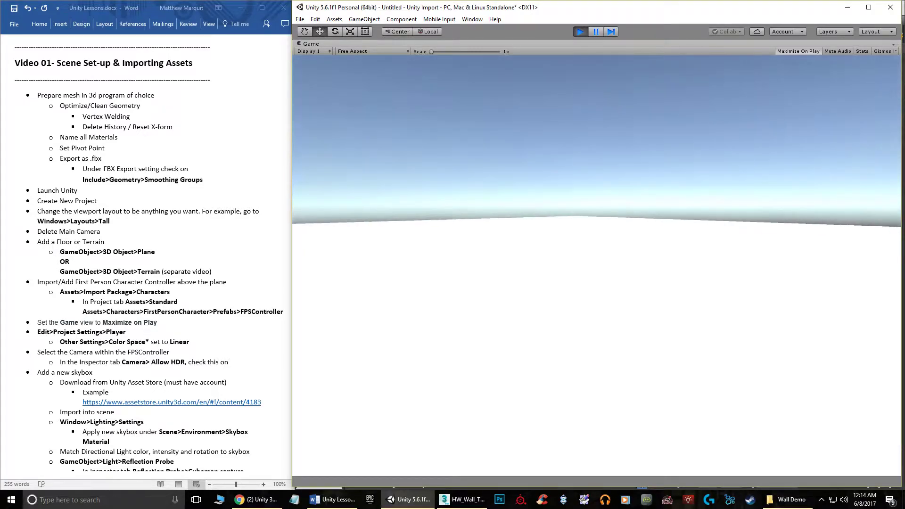
key(Escape)
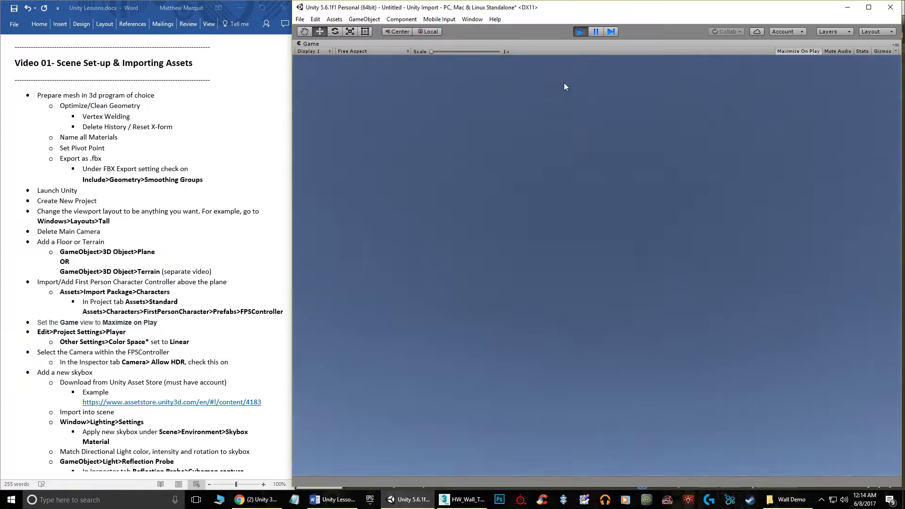
click(580, 32)
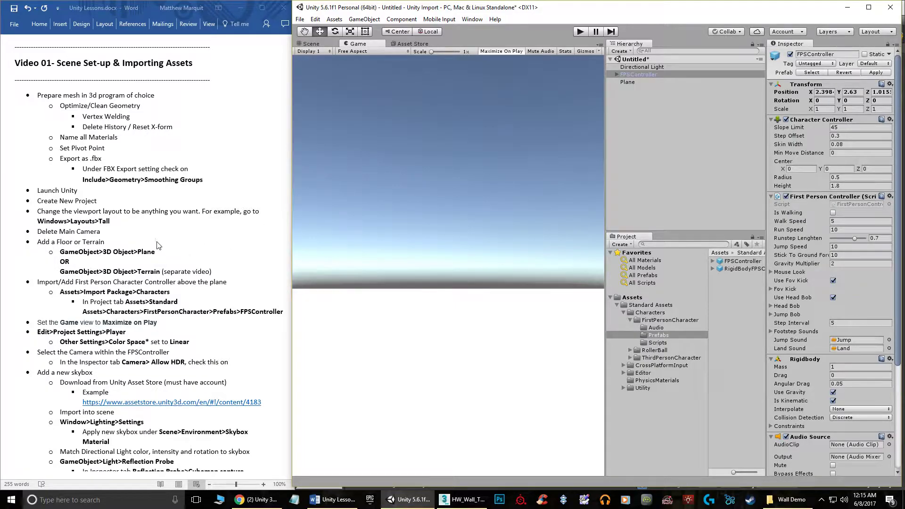
- Find the Player settings line in the lesson notes and set the project's Color Space to Linear, widening the Inspector to show it fully
scroll(164, 249, down, 2)
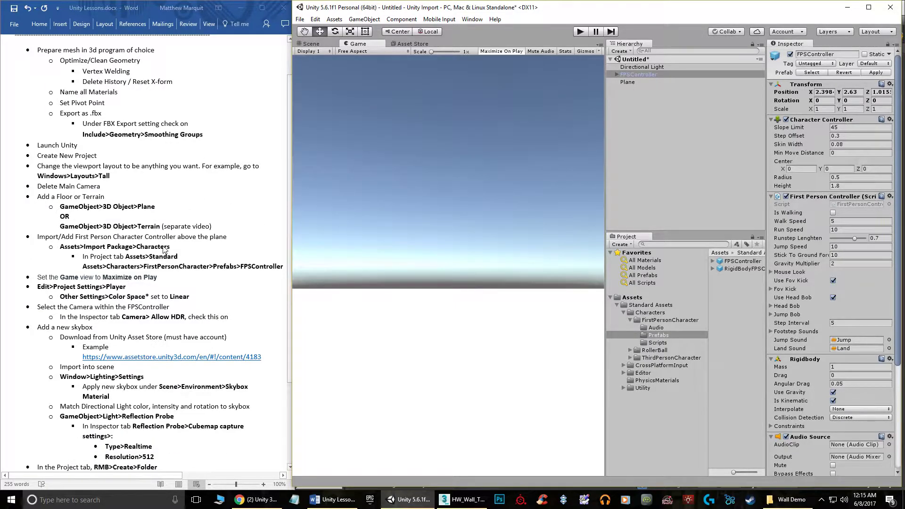
scroll(164, 249, down, 3)
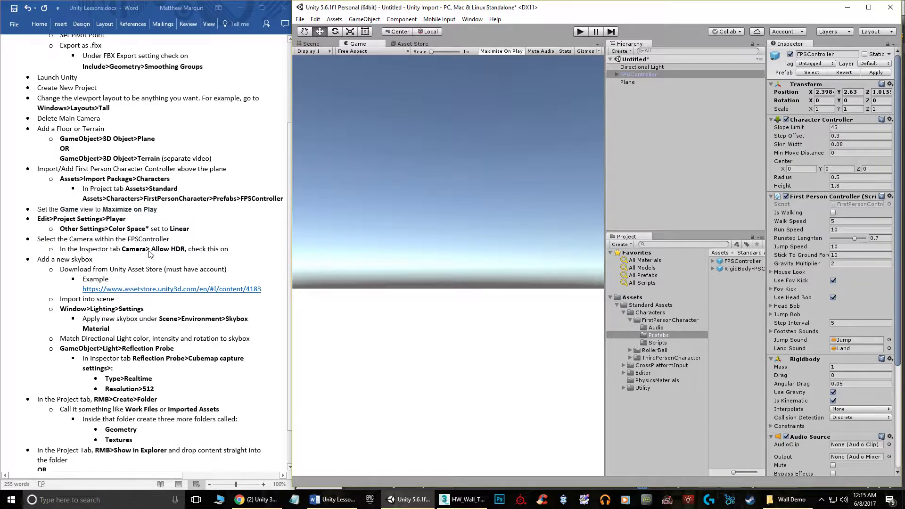
click(33, 229)
drag(38, 219, 140, 219)
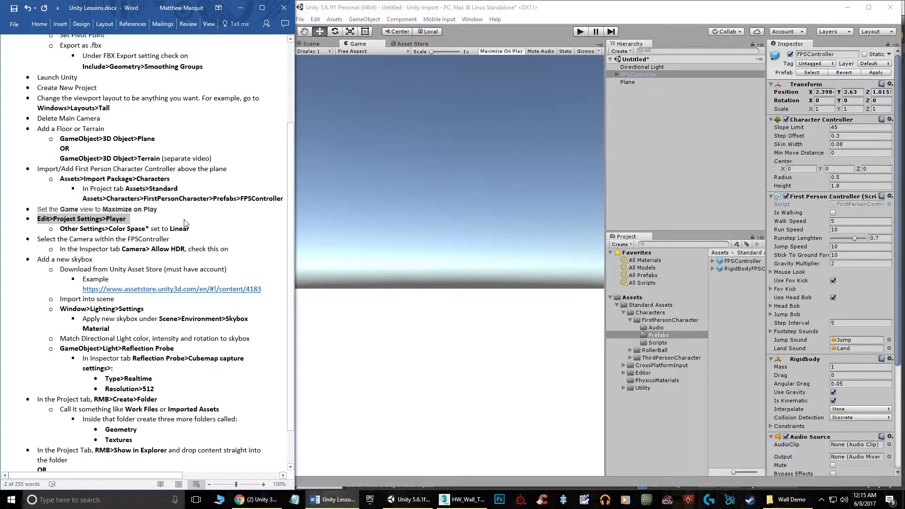
click(316, 19)
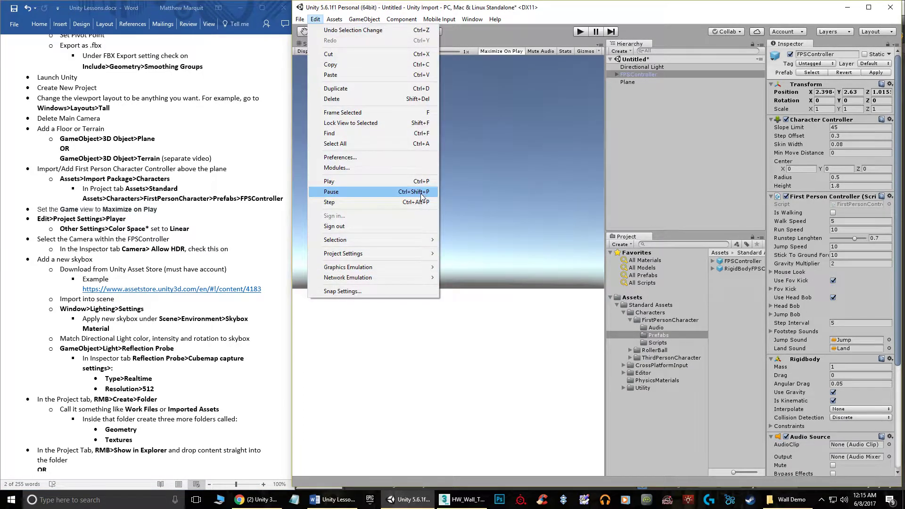
mouse_move(415, 255)
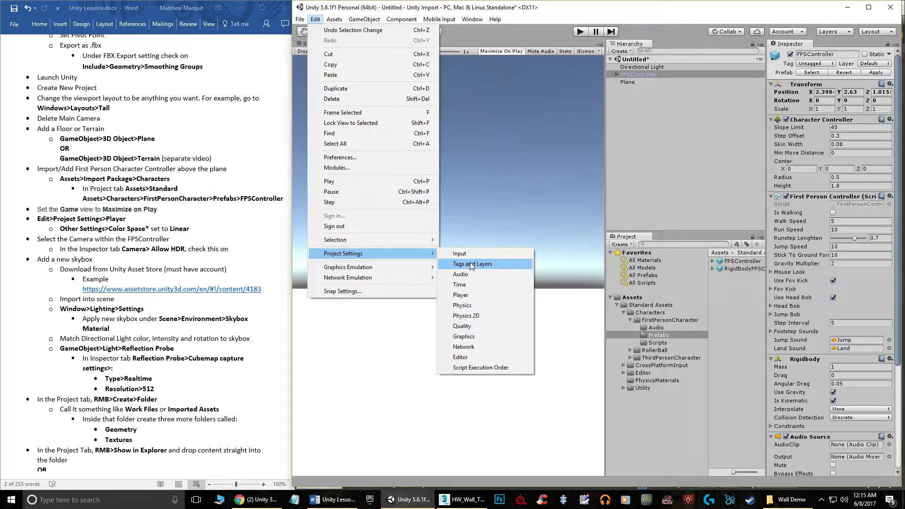
click(479, 300)
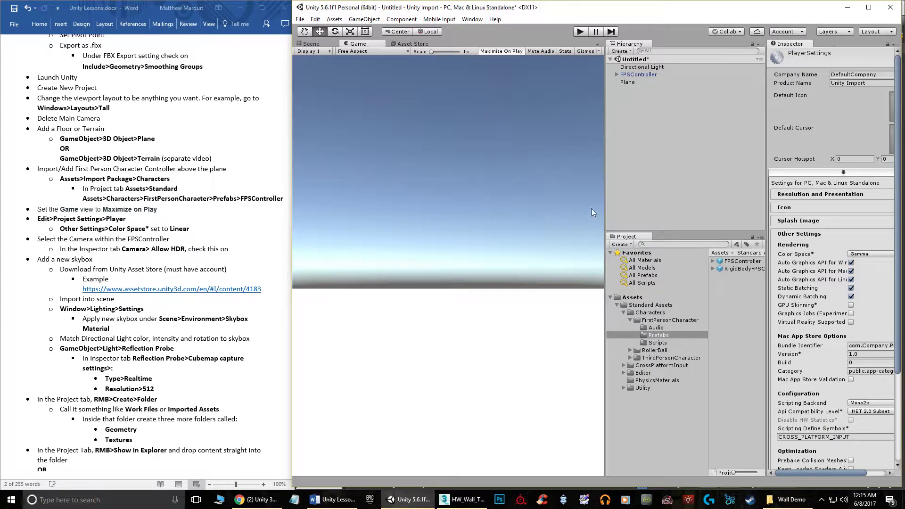
drag(766, 135, 673, 141)
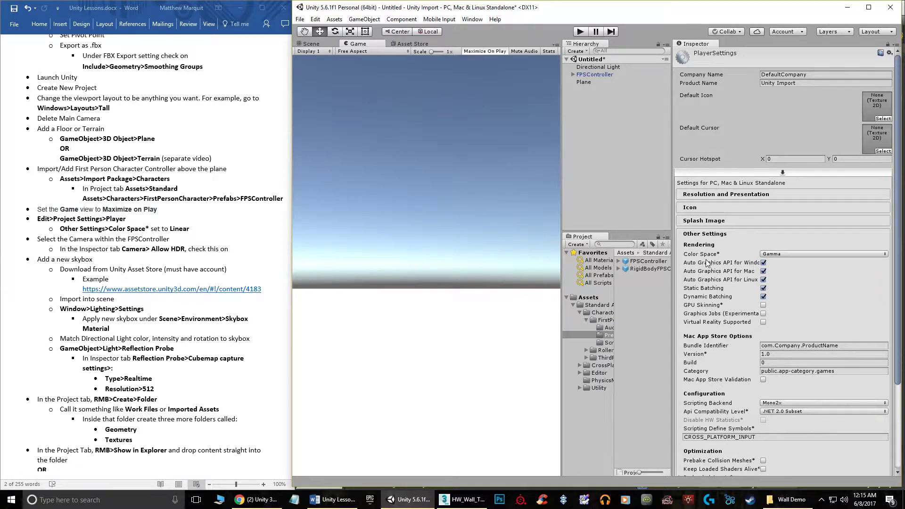
click(777, 256)
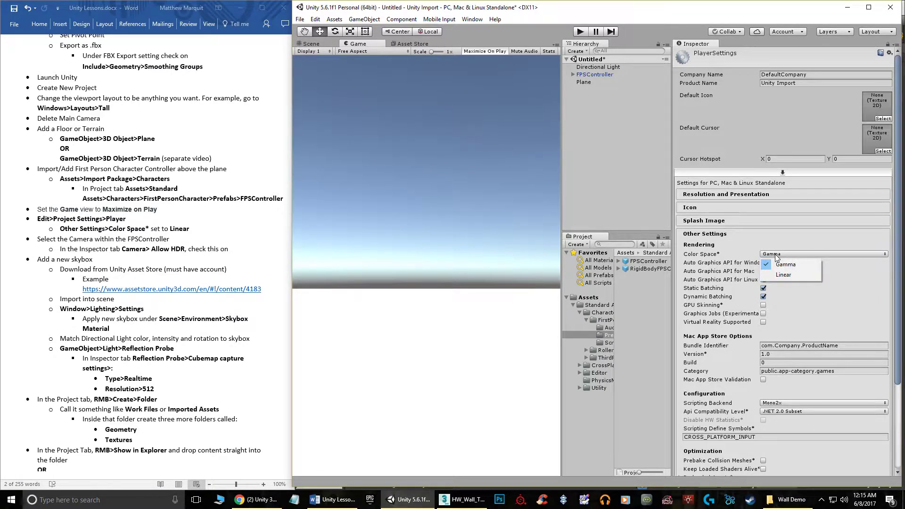
click(791, 276)
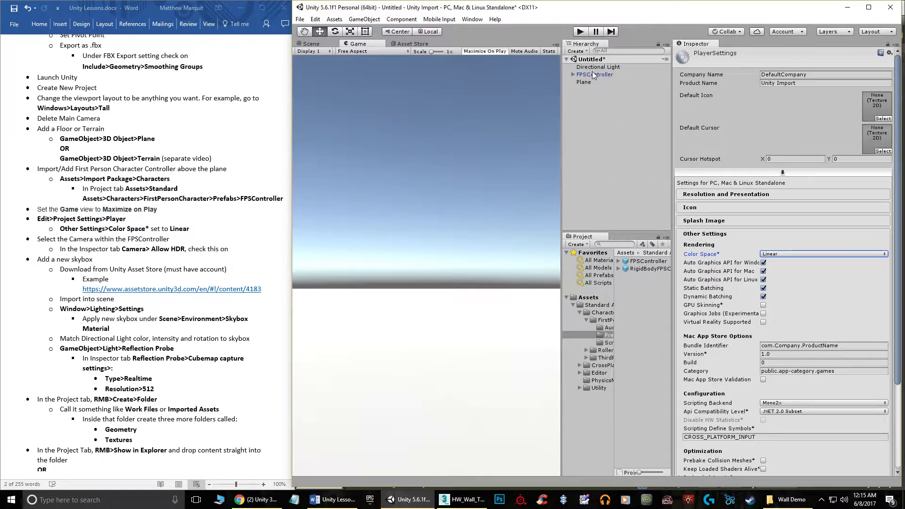
- Enable Allow HDR on the camera of FirstPersonCharacter inside the FPSController
click(573, 74)
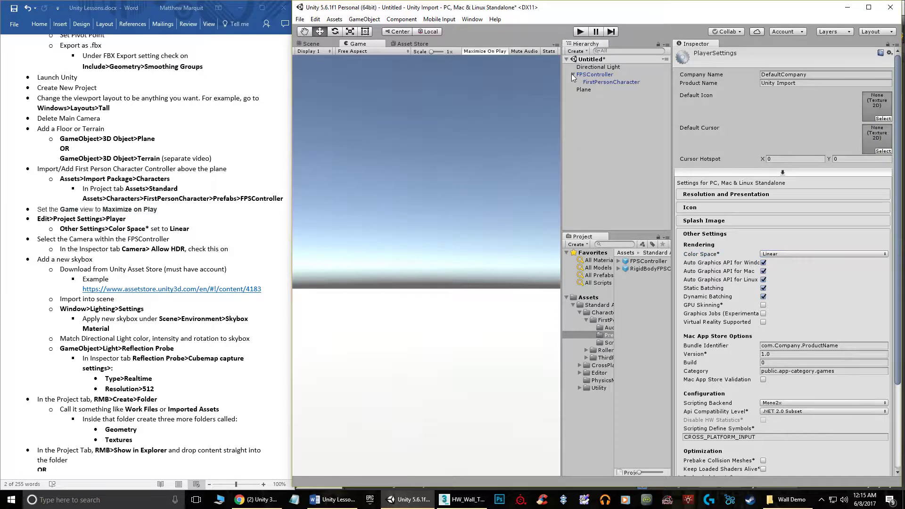
click(604, 82)
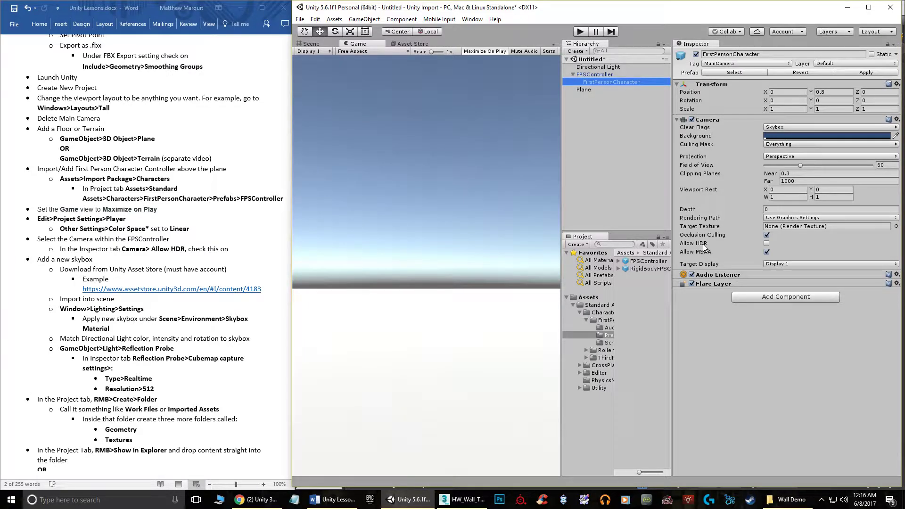
click(767, 244)
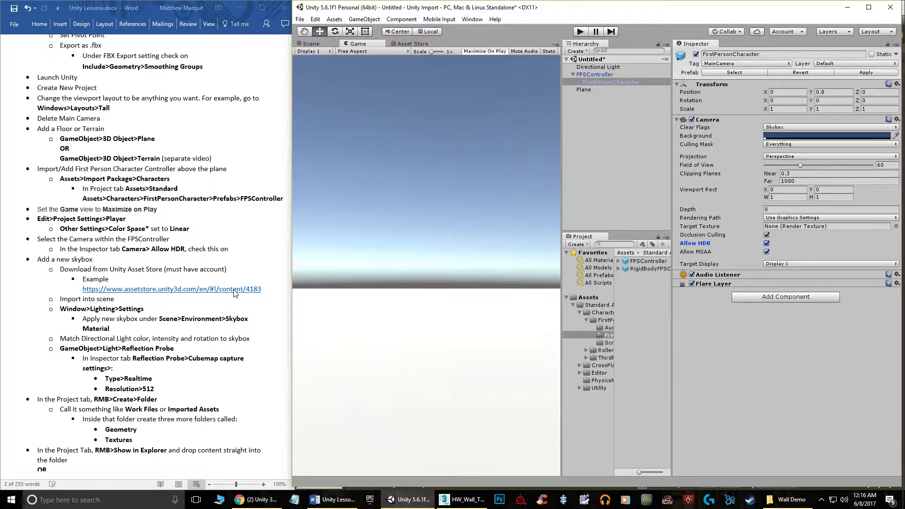
- Follow the skybox link in the lesson notes, open the free Skybox asset in Unity's Asset Store, and bring the notes back beside it
click(150, 292)
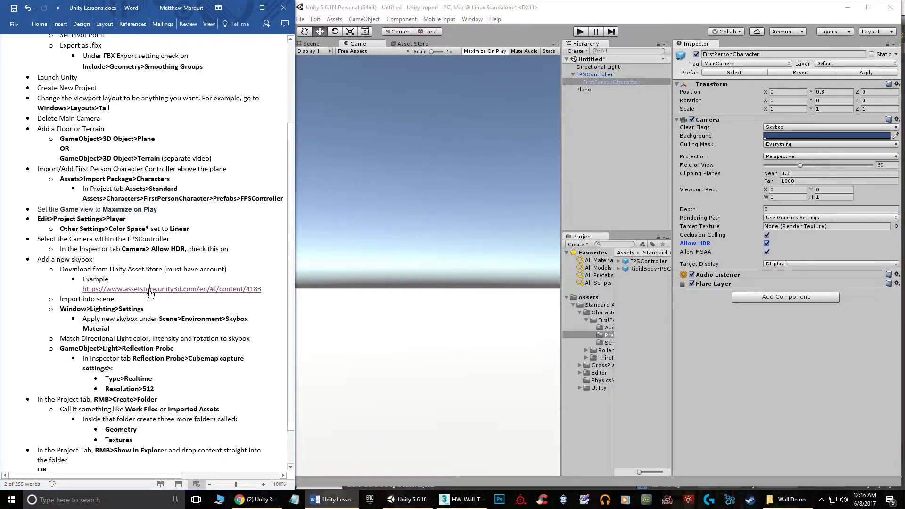
ctrl+click(150, 293)
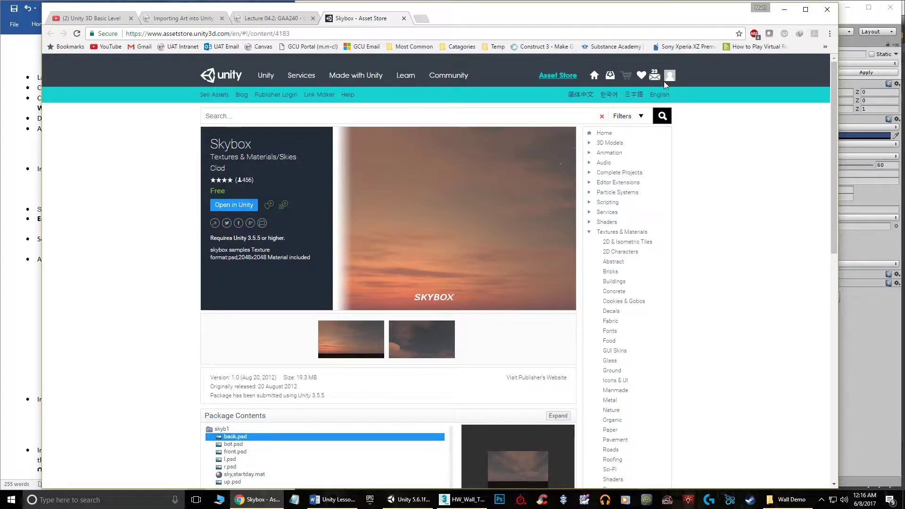
click(231, 207)
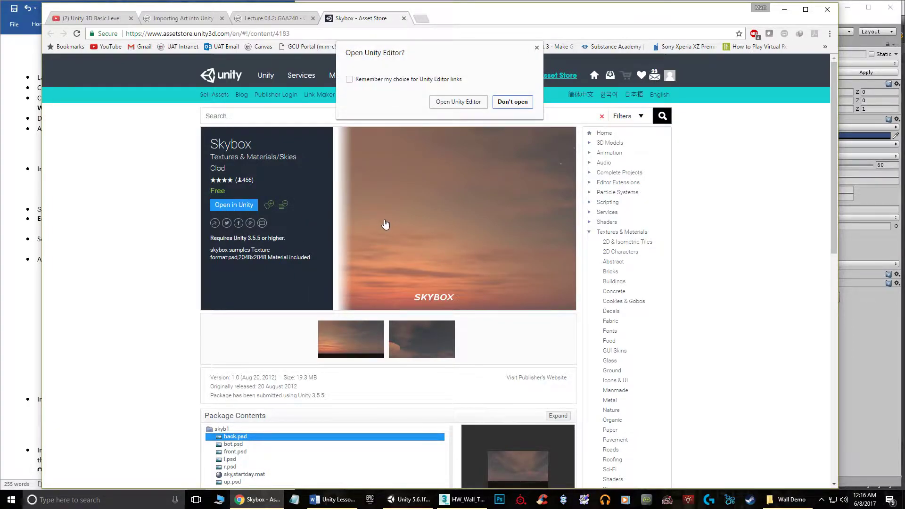
click(457, 103)
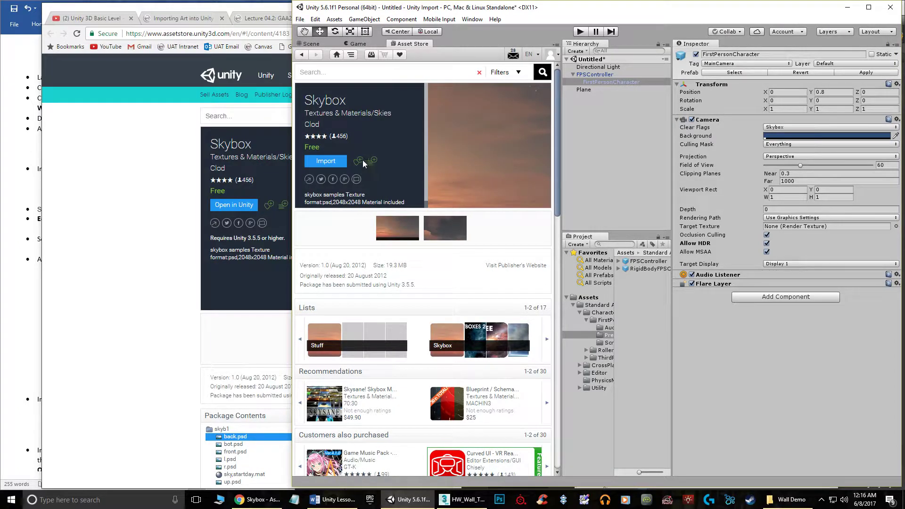
click(183, 122)
key(alt+Tab)
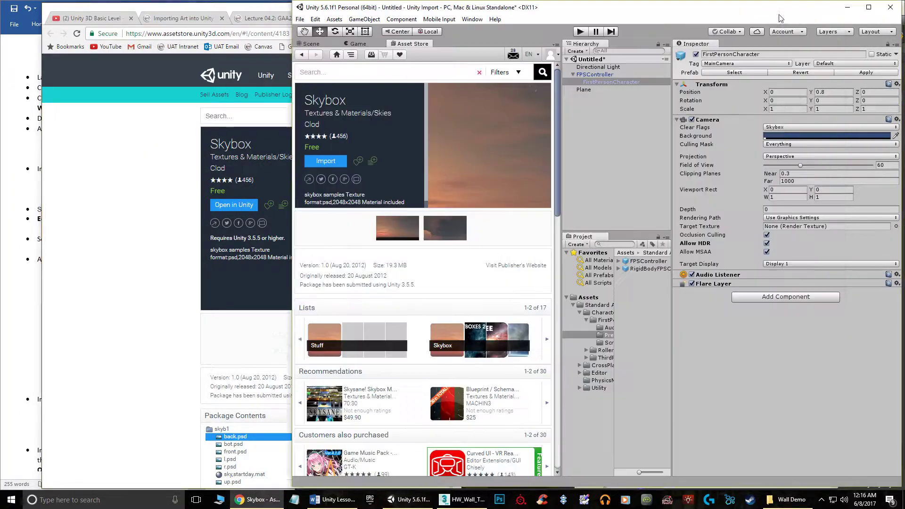
key(alt+Tab)
key(Tab)
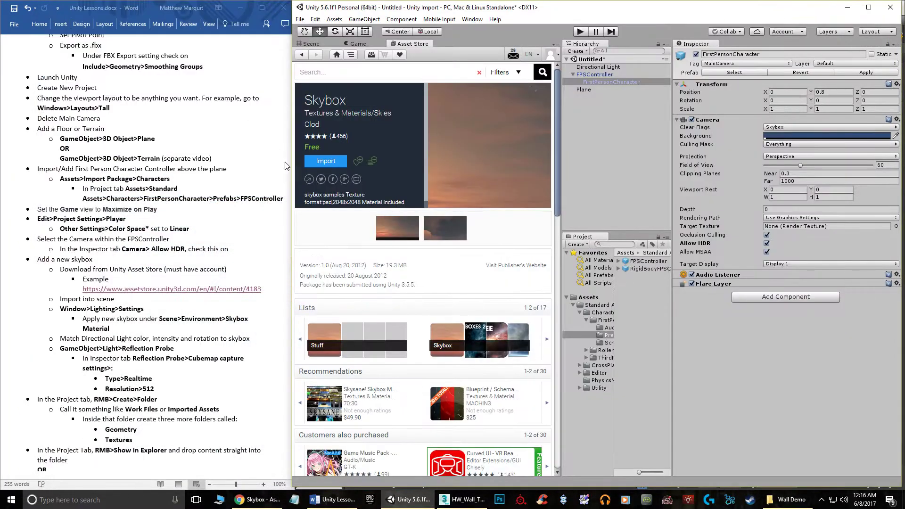
- Import all files of the Skybox package into the project, widen the asset area's neighbour, and open the skyb1 folder with Standard Assets collapsed
click(330, 163)
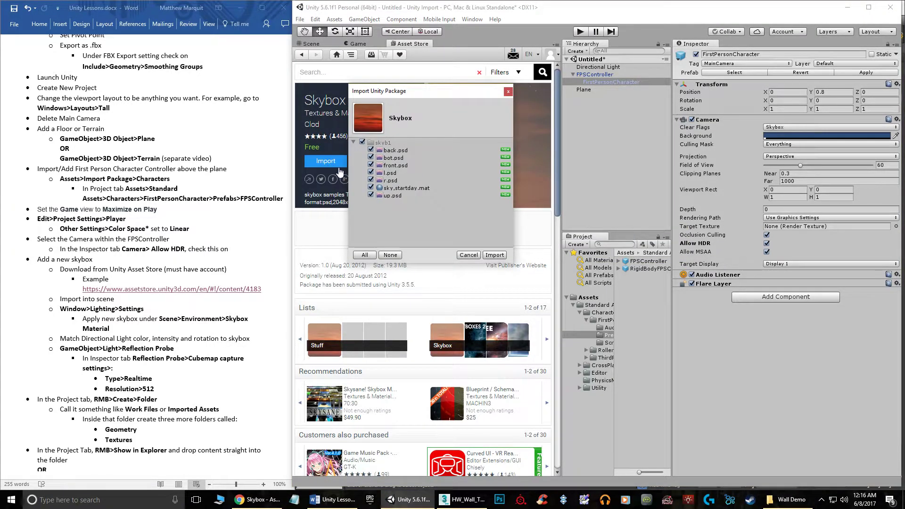
click(494, 255)
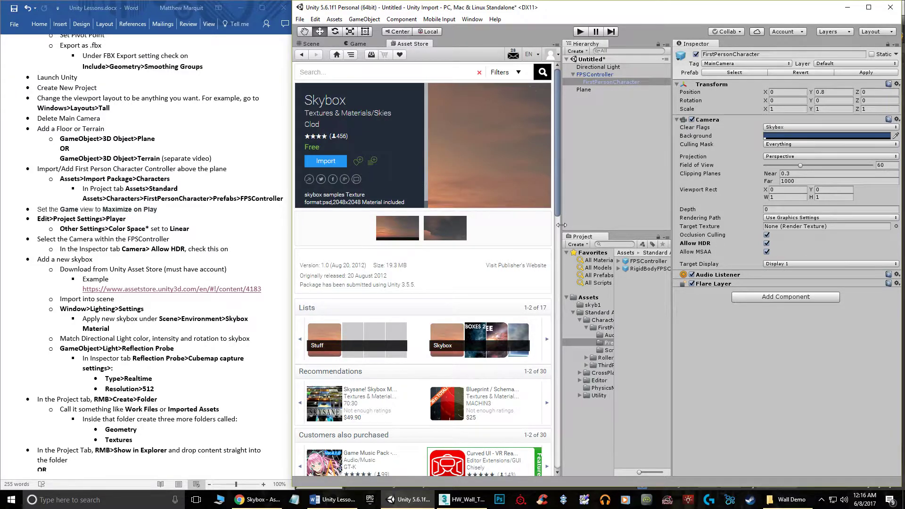
drag(561, 225, 607, 225)
click(642, 305)
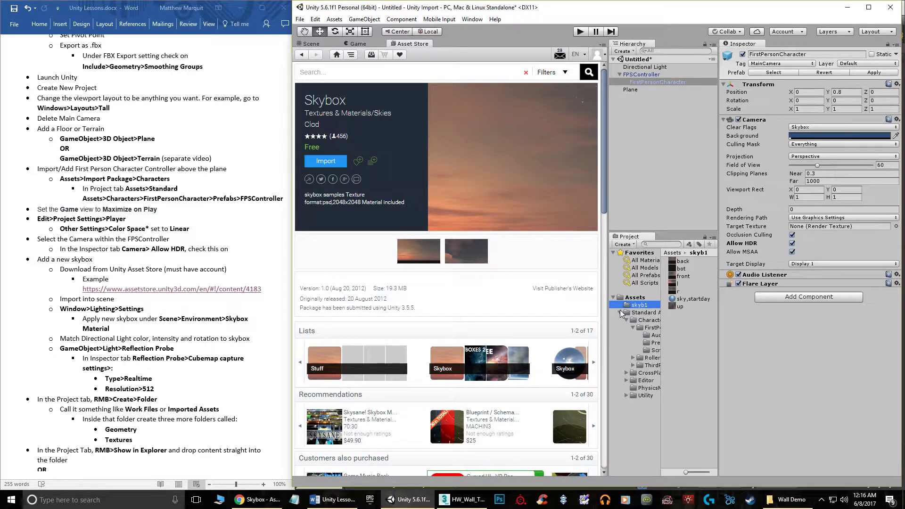
click(621, 313)
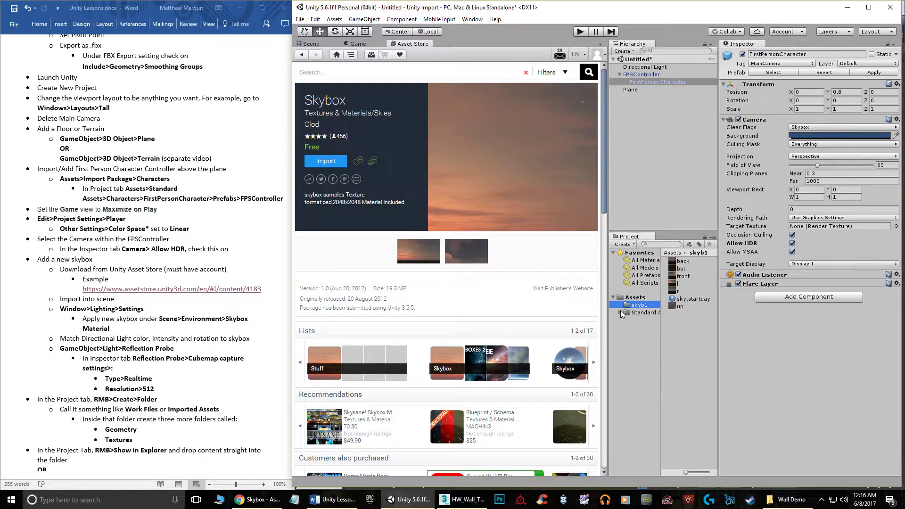
- Assign the imported startday sky material as the scene's Skybox Material in the Lighting settings, and close those settings
click(320, 45)
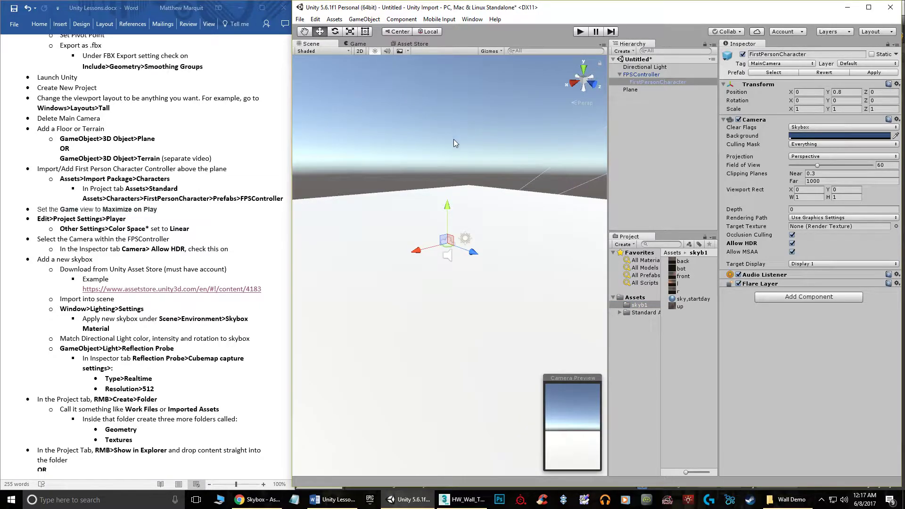
right_drag(453, 139, 475, 168)
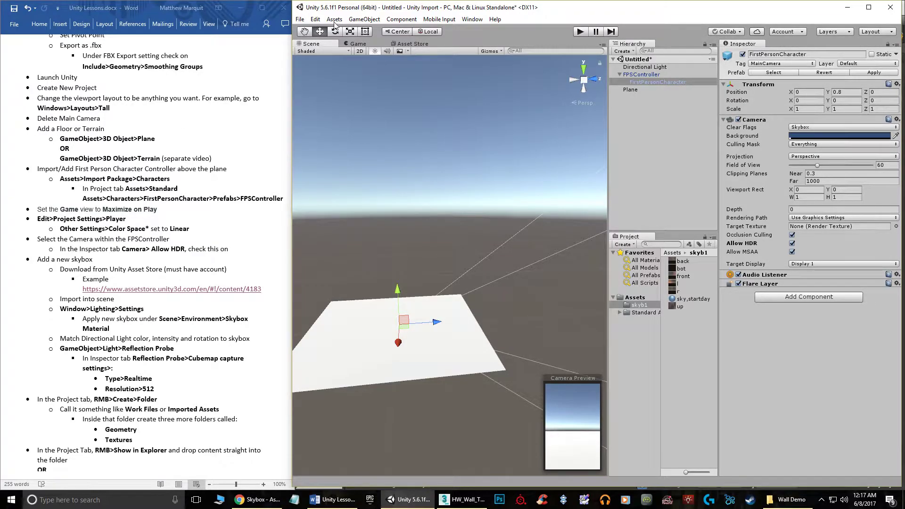
click(472, 19)
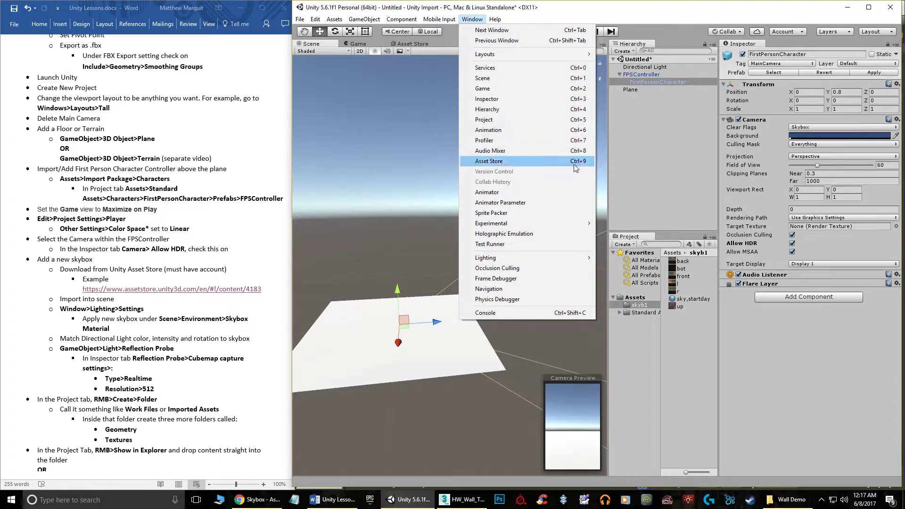
mouse_move(553, 257)
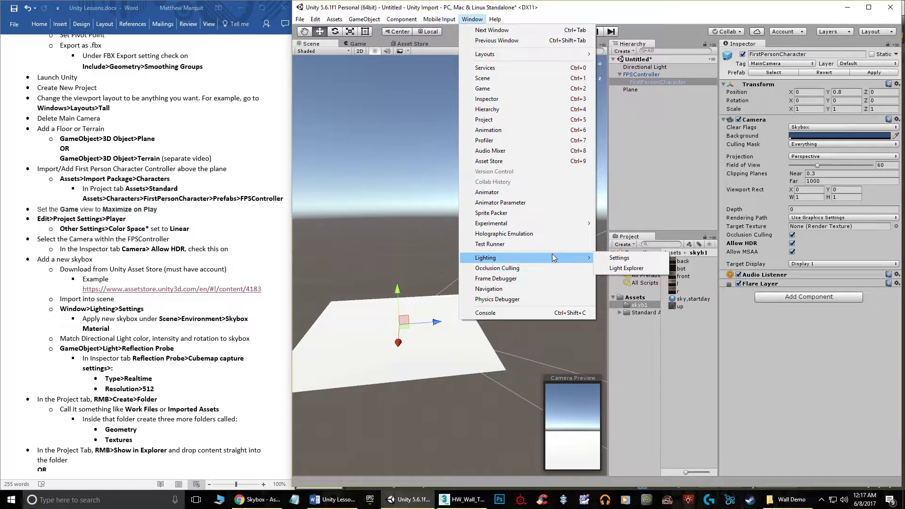
click(621, 259)
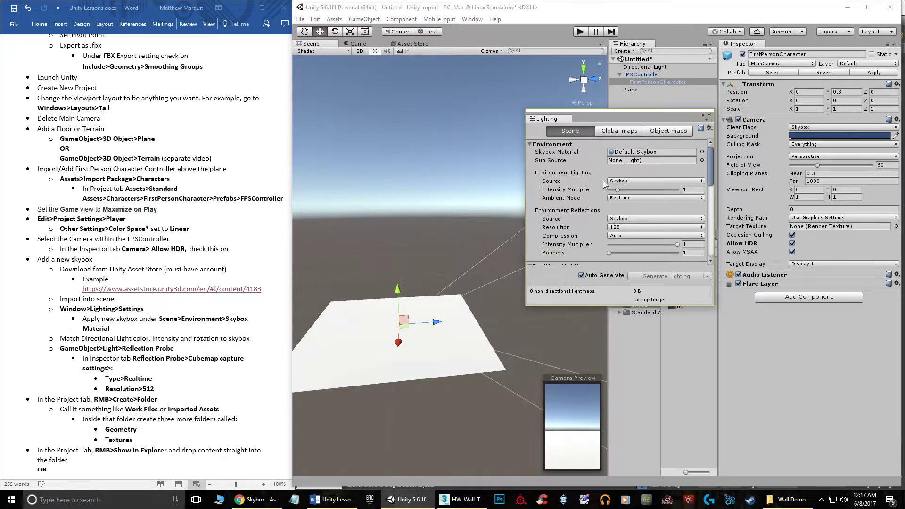
click(703, 152)
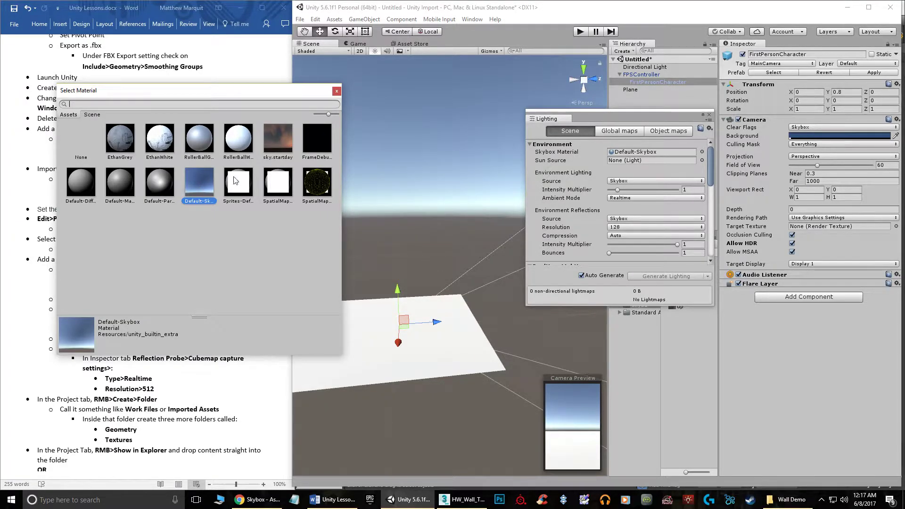
click(281, 142)
double_click(282, 144)
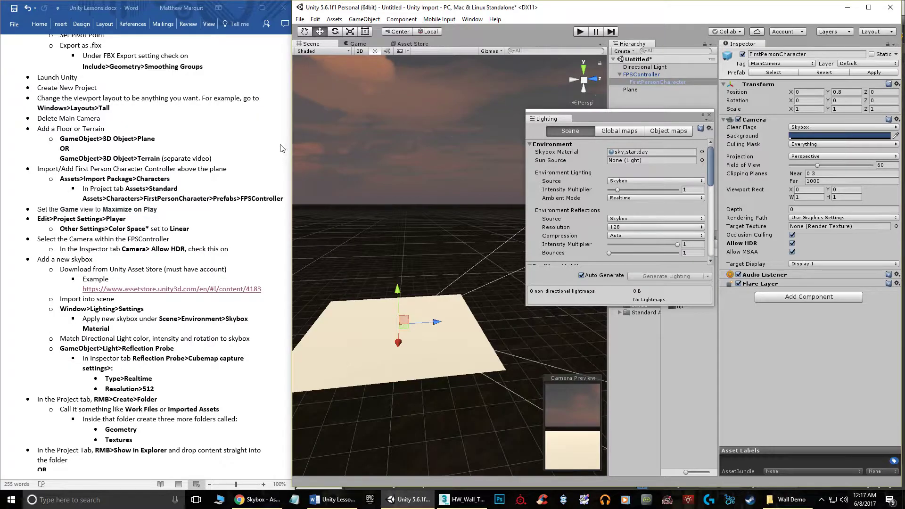
click(710, 116)
- Move the Directional Light up and away from the plane's center to about X -3.55, Y 8.95, Z 6.14
right_drag(425, 213, 724, 169)
click(642, 68)
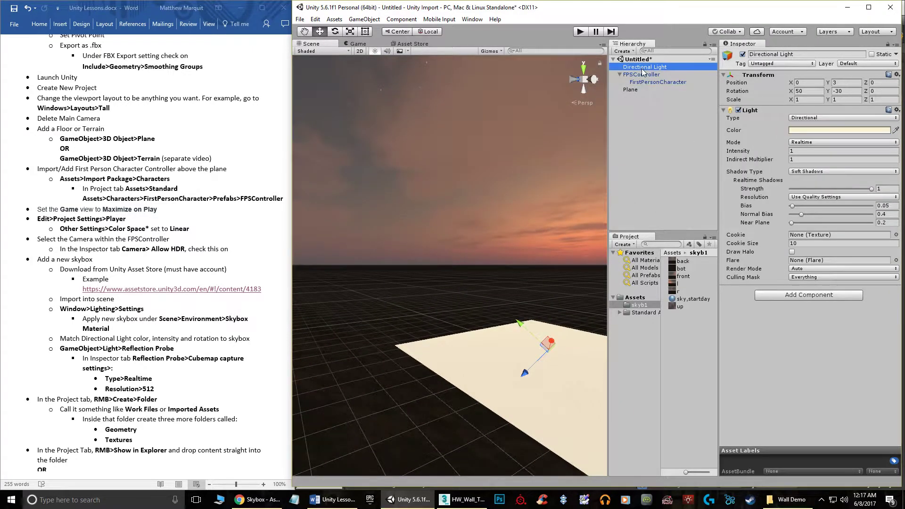
key(f)
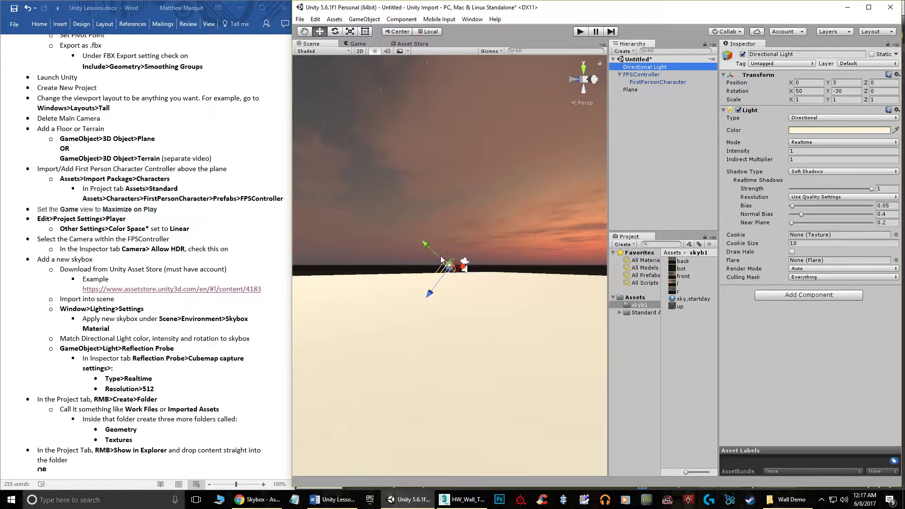
drag(434, 250, 370, 172)
- Add a test sphere and place it just above the plane at about X 0.04, Y 1.4
right_drag(369, 171, 284, 267)
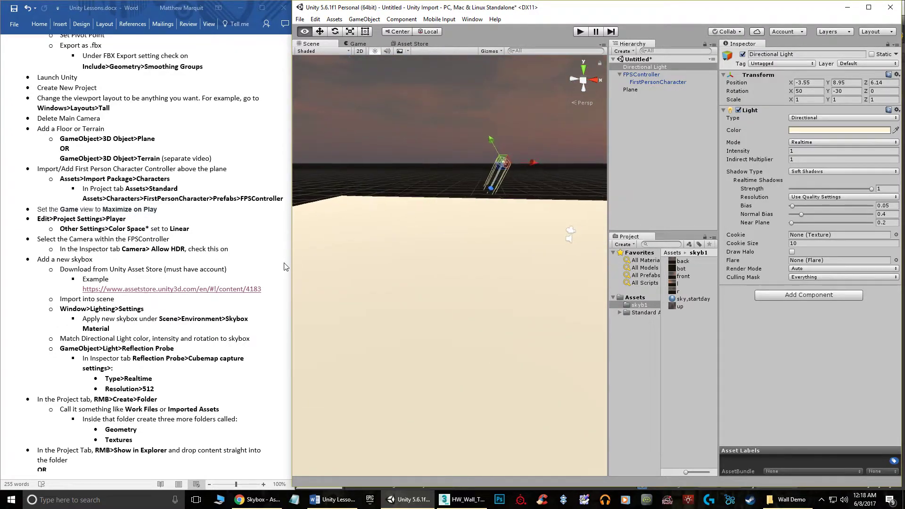
right_drag(402, 247, 499, 198)
right_drag(492, 236, 346, 202)
click(364, 19)
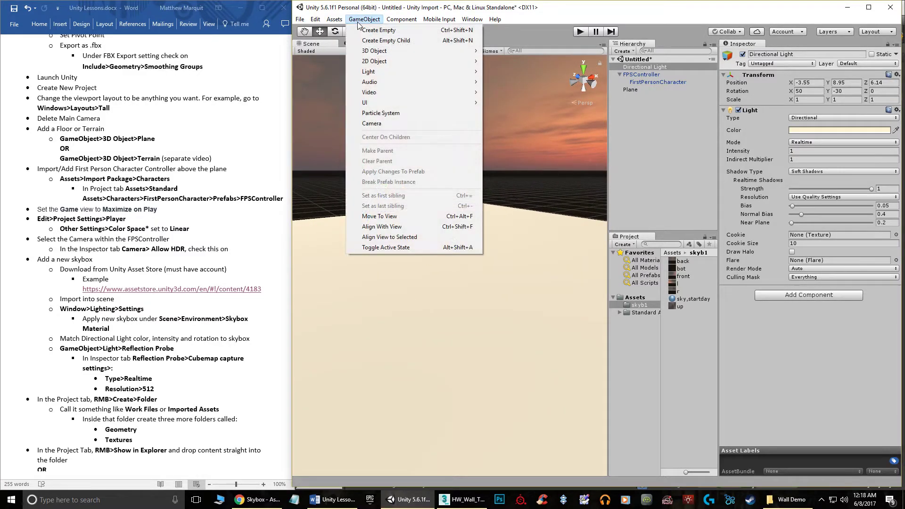
mouse_move(408, 59)
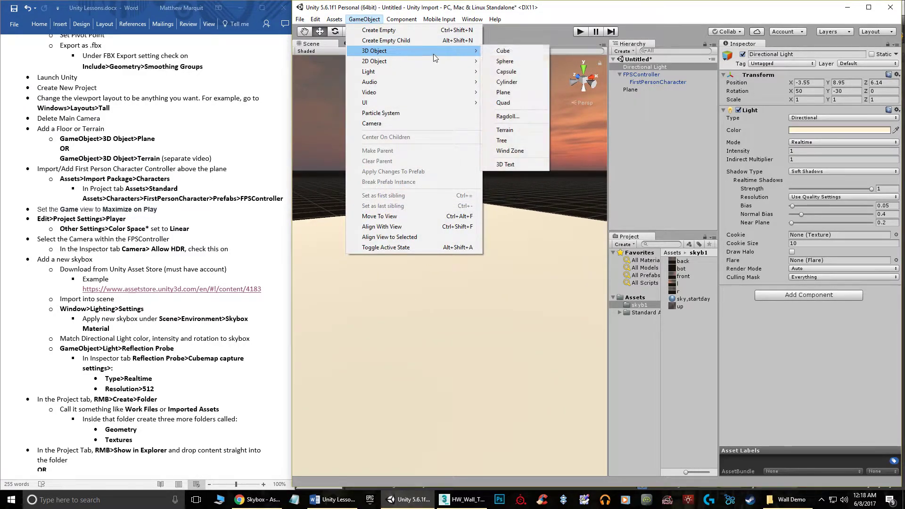
click(509, 60)
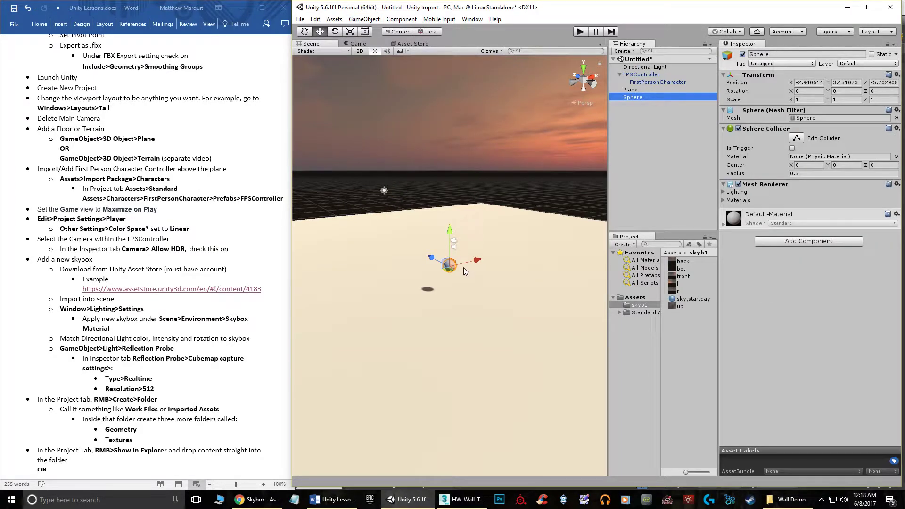
drag(454, 243, 509, 188)
- Rotate the Directional Light to about X 11.7, Y -118.8, Z 26 so its light comes from the sunset in the skybox
scroll(506, 268, up, 3)
alt+drag(552, 179, 468, 200)
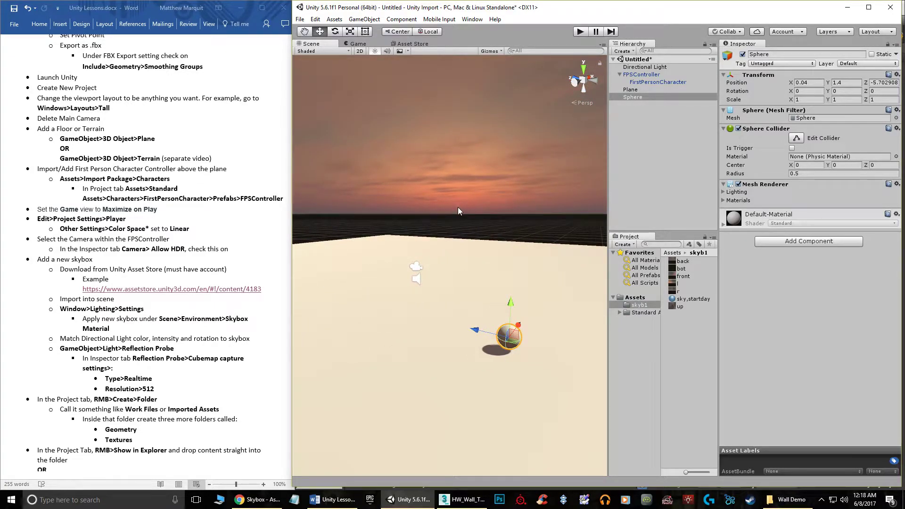
scroll(473, 207, down, 3)
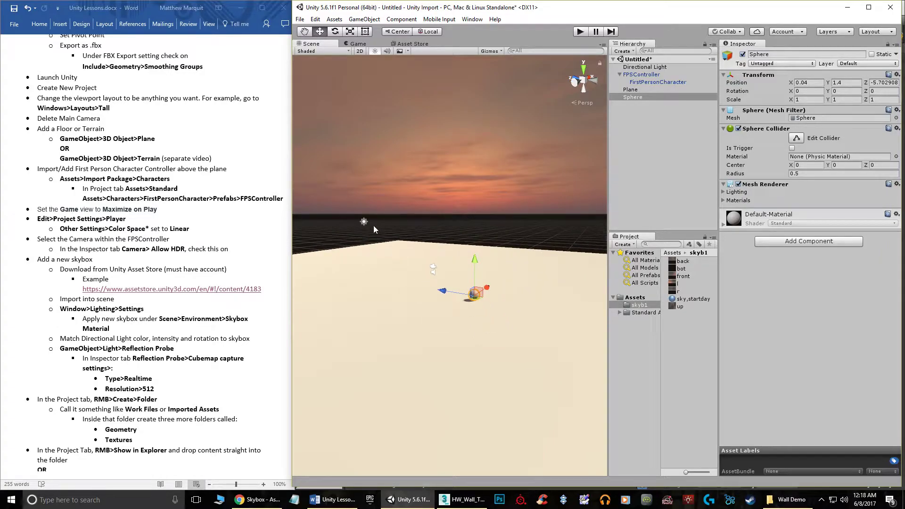
click(365, 222)
alt+drag(366, 223, 471, 203)
click(335, 31)
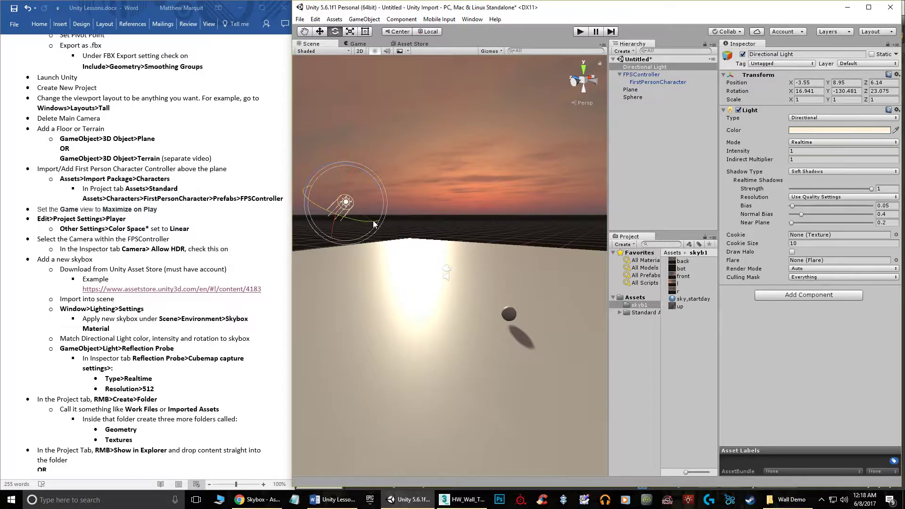
drag(373, 221, 362, 221)
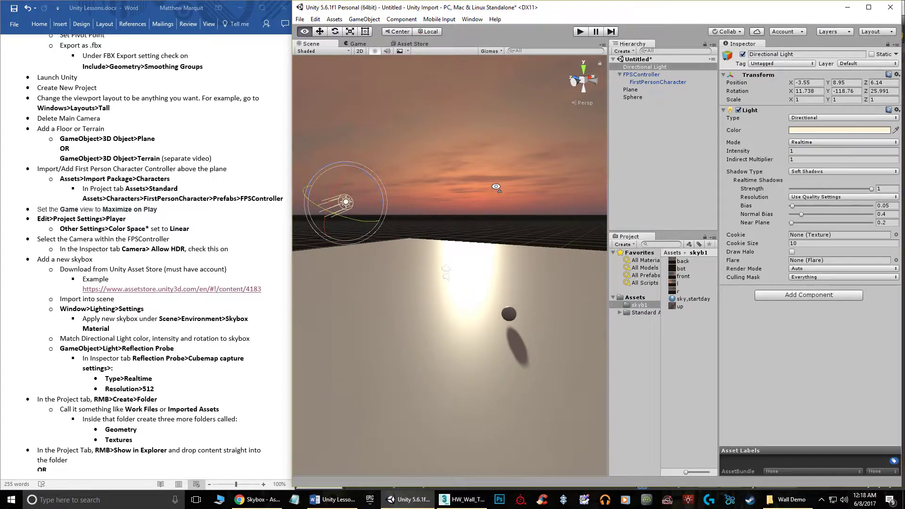
- Set the Directional Light's intensity to 0.8 and sample its color from the orange sunset glow in the sky
alt+drag(496, 188, 603, 217)
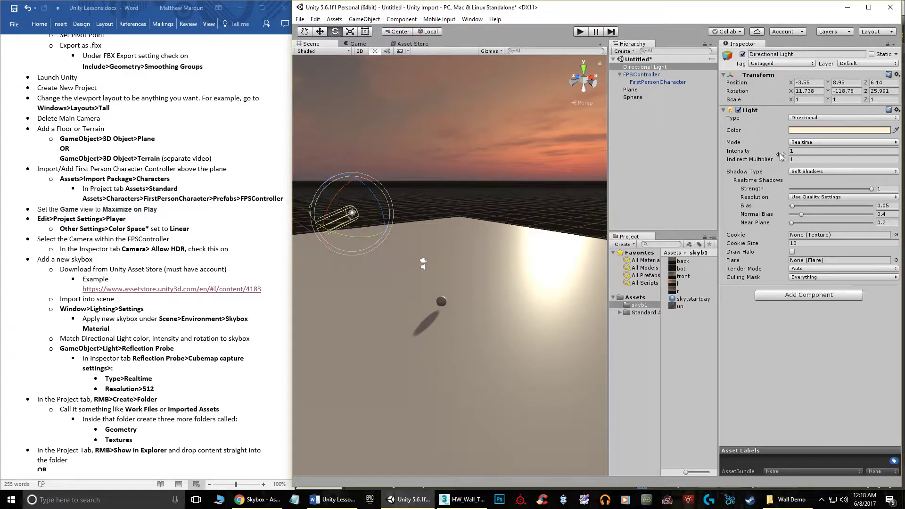
click(809, 150)
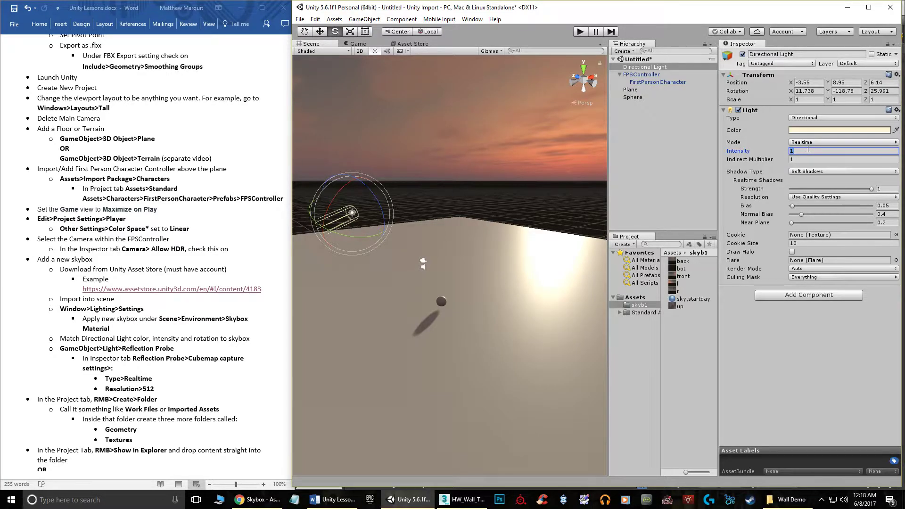
text(0.8)
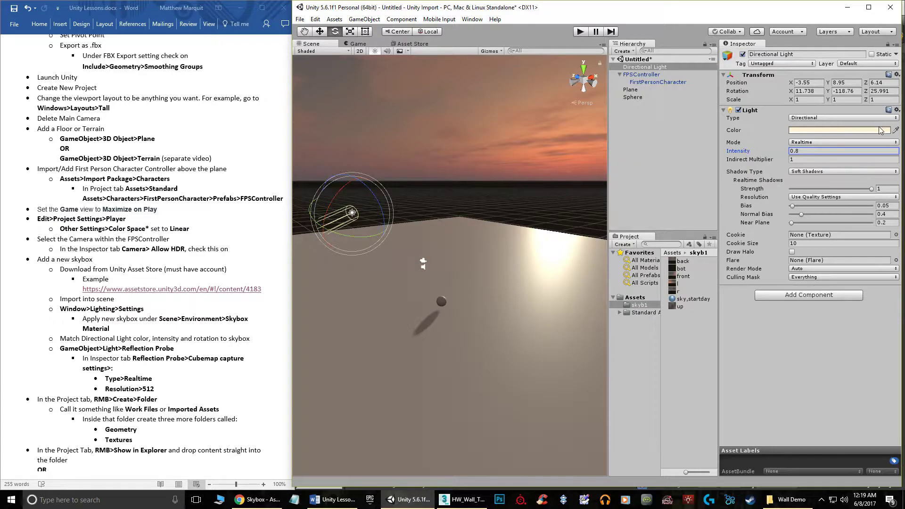
click(896, 131)
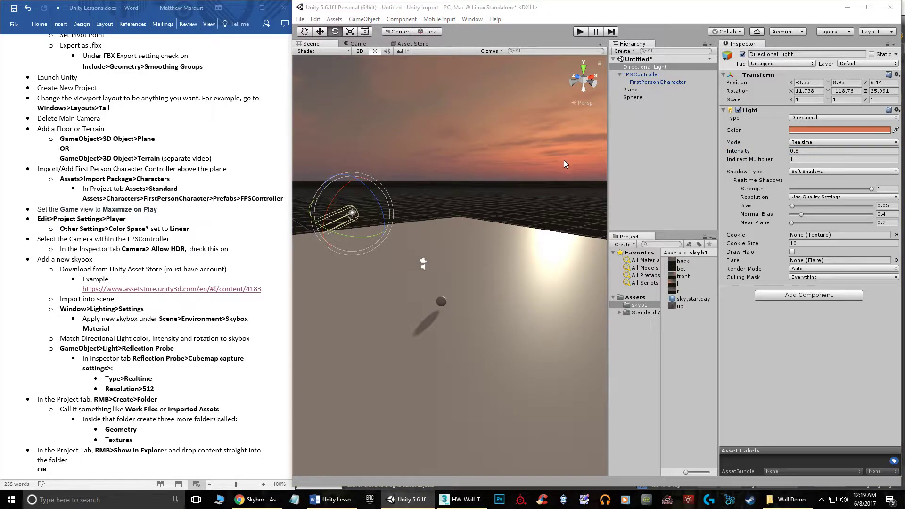
click(535, 151)
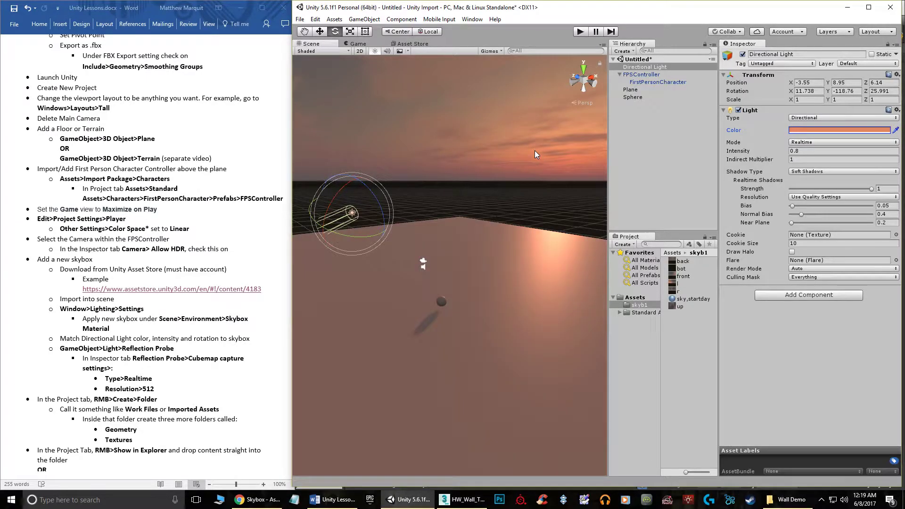
- Desaturate the Directional Light's color to a pale peach of about RGB 233, 204, 191
right_drag(535, 151, 668, 153)
right_drag(488, 180, 622, 176)
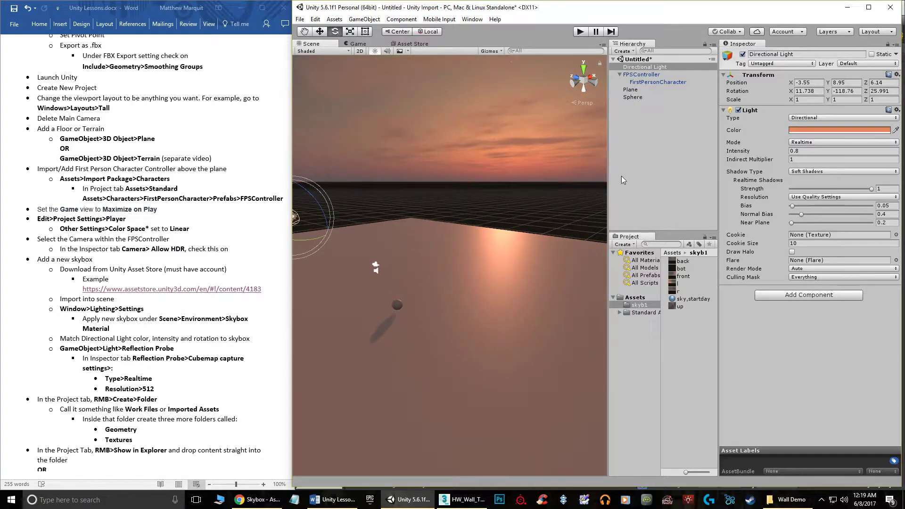
click(821, 130)
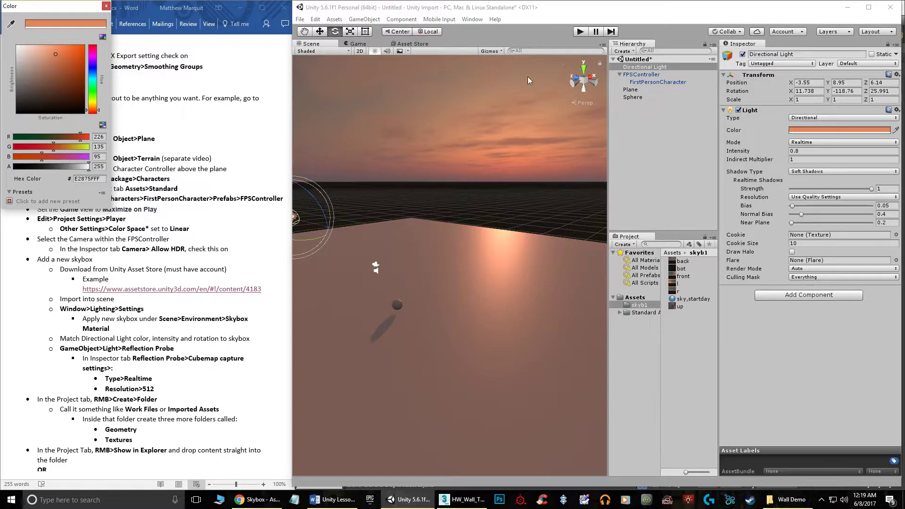
click(37, 53)
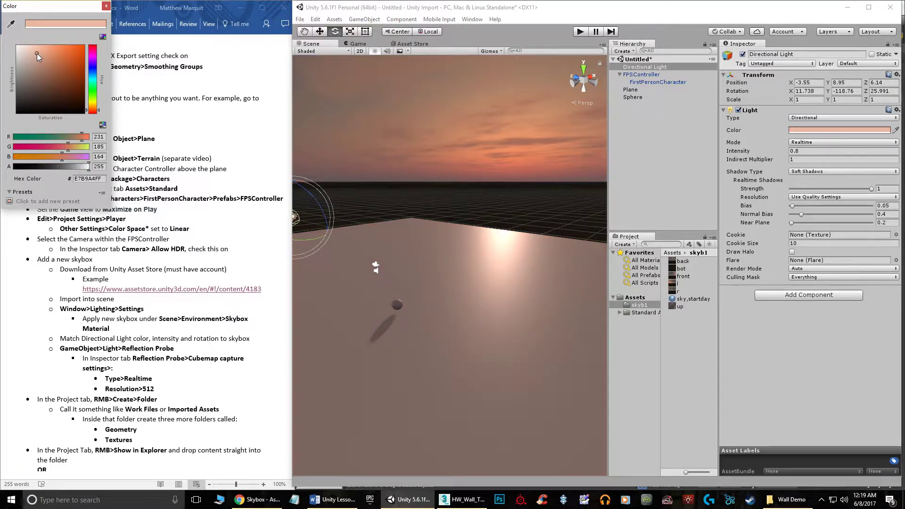
click(32, 53)
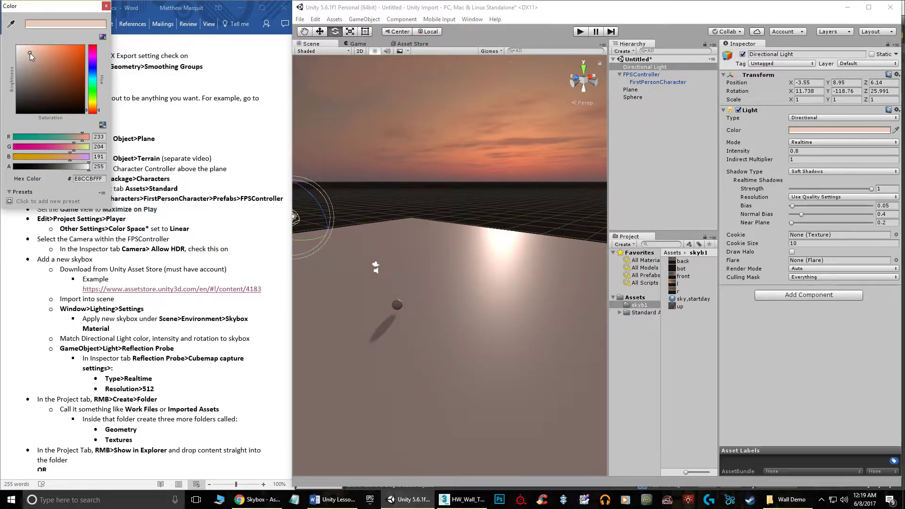
click(107, 6)
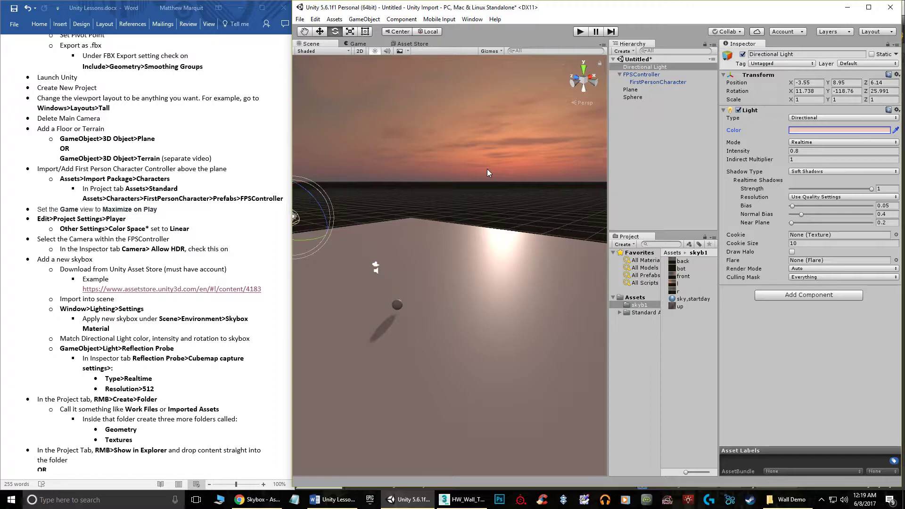
- Delete the test sphere from the scene
alt+drag(471, 245, 418, 271)
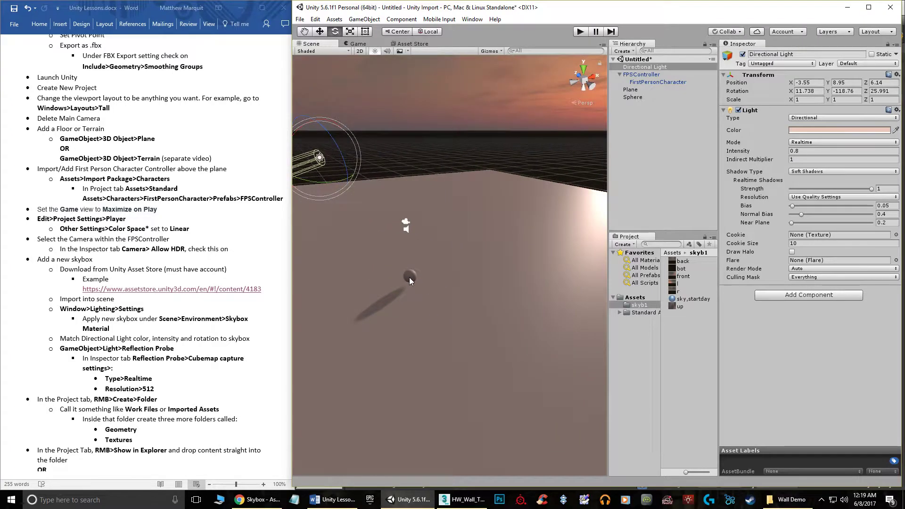
click(410, 278)
key(Delete)
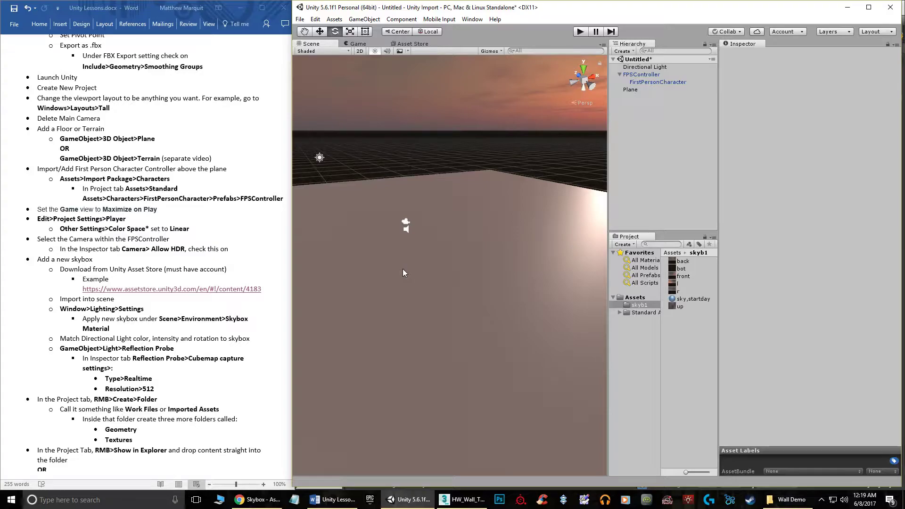
- Add a Reflection Probe to the scene above the plane
alt+drag(403, 272, 419, 230)
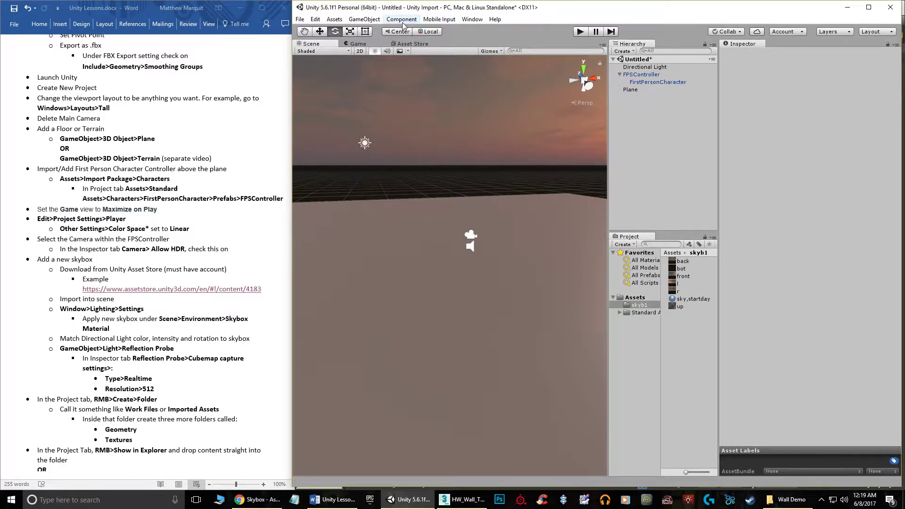
click(364, 20)
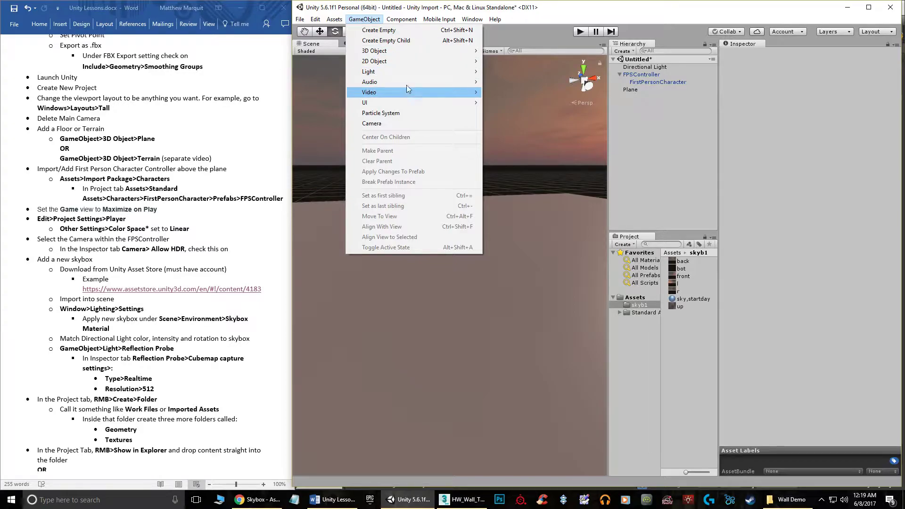
mouse_move(410, 71)
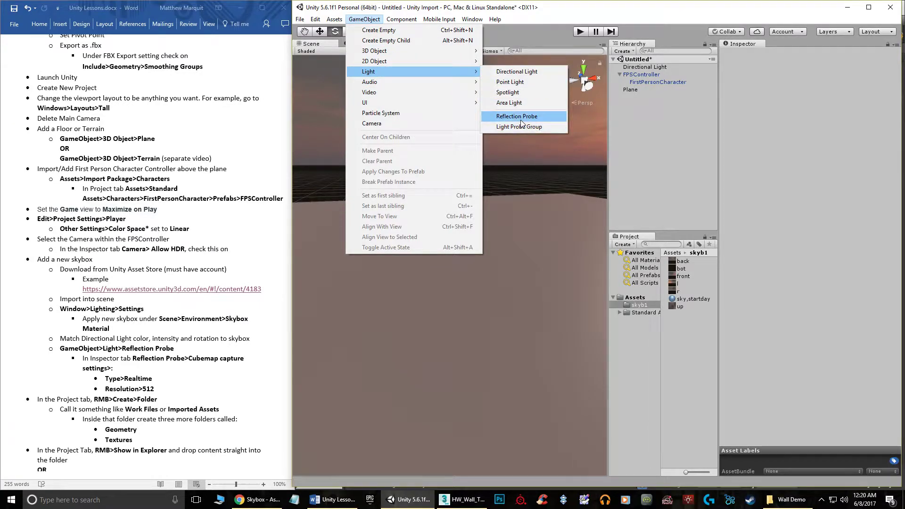
click(521, 118)
right_drag(474, 182, 371, 207)
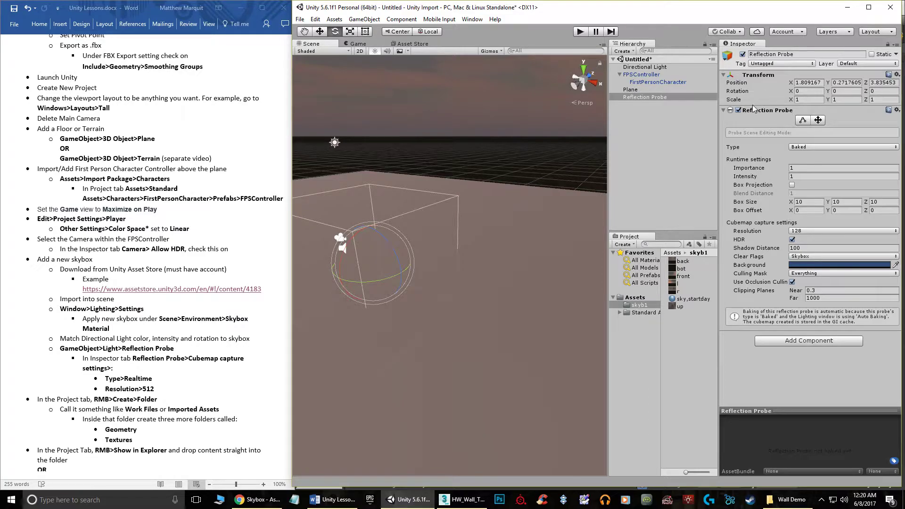
right_drag(445, 193, 419, 183)
key(e)
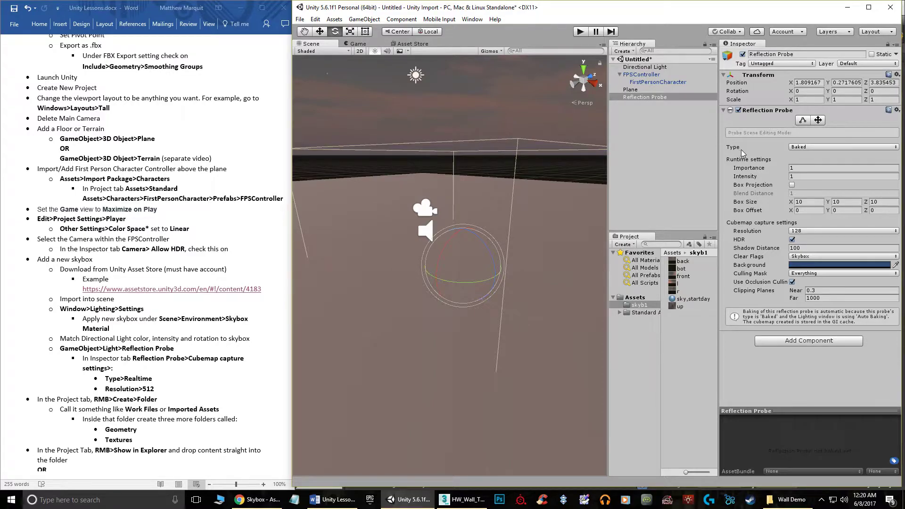
- Set the Reflection Probe's type to Realtime and its cubemap resolution to 512
click(803, 147)
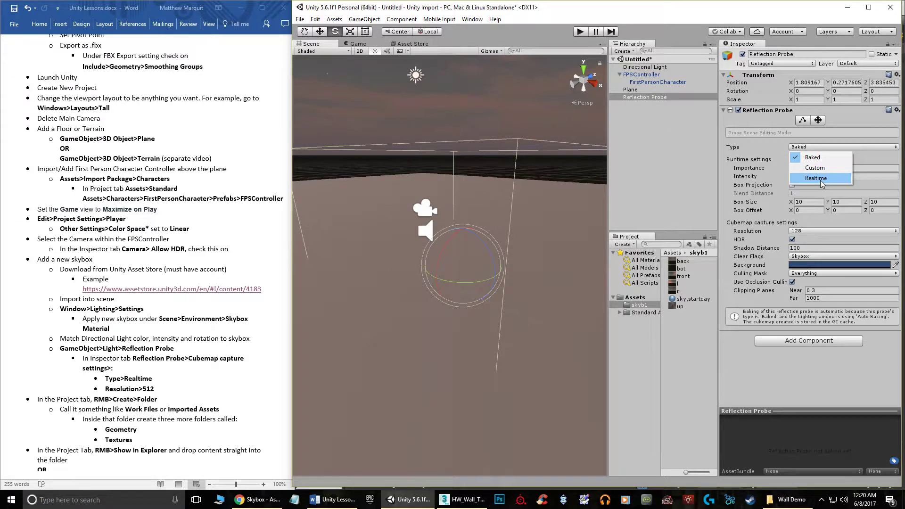
click(823, 181)
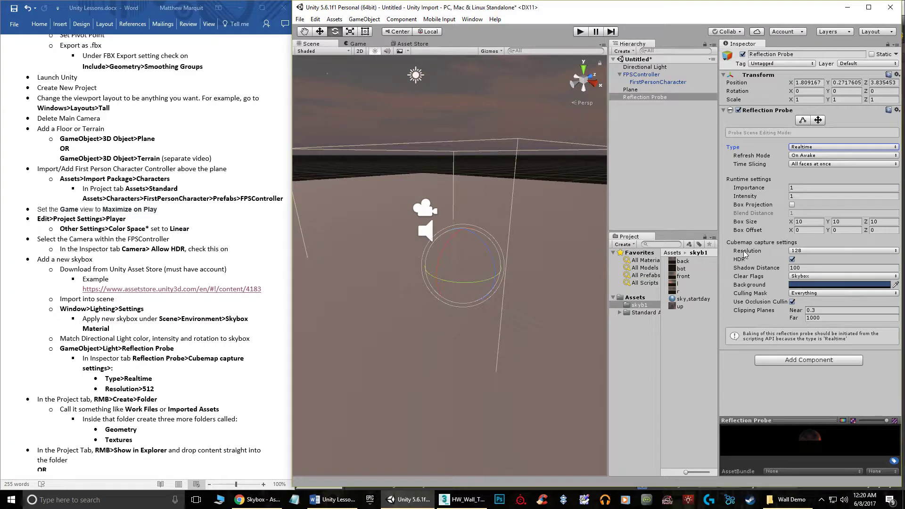
click(808, 255)
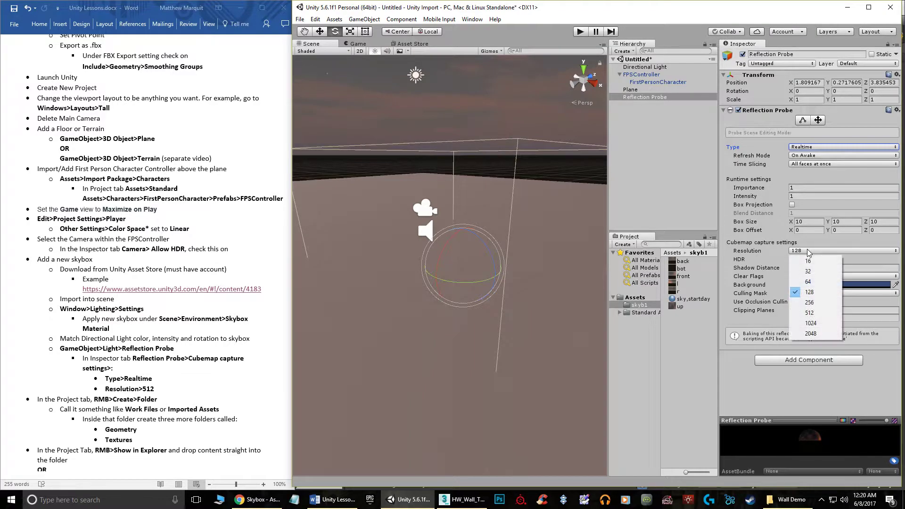
click(810, 305)
- Scale the Reflection Probe to about 1.5 along X and extend its projection bounds to about 17.5 × 10 × 19
alt+drag(500, 207, 435, 221)
click(352, 33)
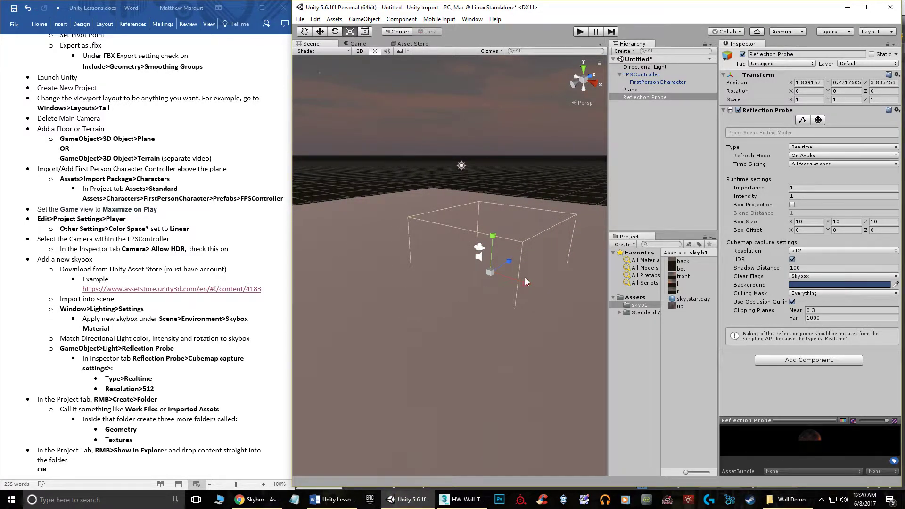
mouse_move(528, 284)
mouse_down()
mouse_move(578, 300)
mouse_move(526, 286)
mouse_up()
click(803, 121)
drag(546, 289, 440, 244)
key(f)
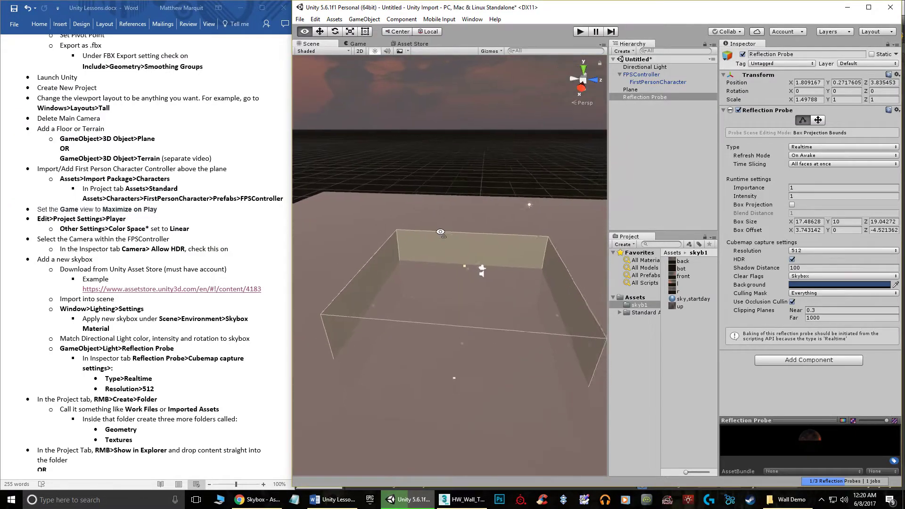
- Raise the Reflection Probe to Y 5.02 and resize its bounds to about 27.7 × 8.2 × 28.5 over the plane
click(320, 31)
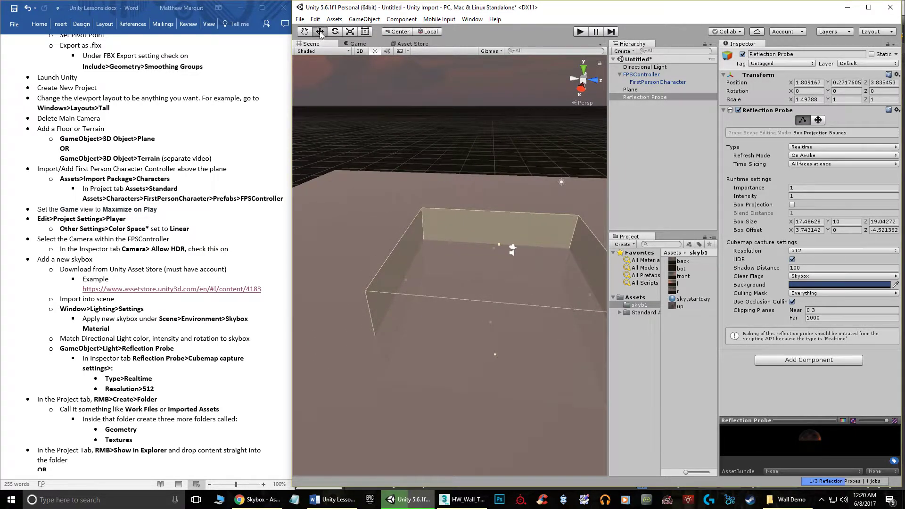
drag(496, 259, 429, 241)
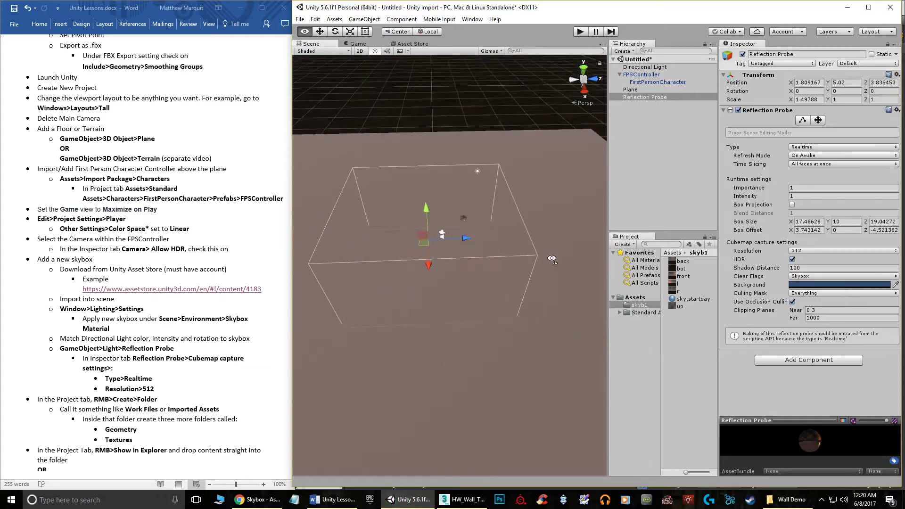
click(803, 120)
drag(507, 235, 583, 235)
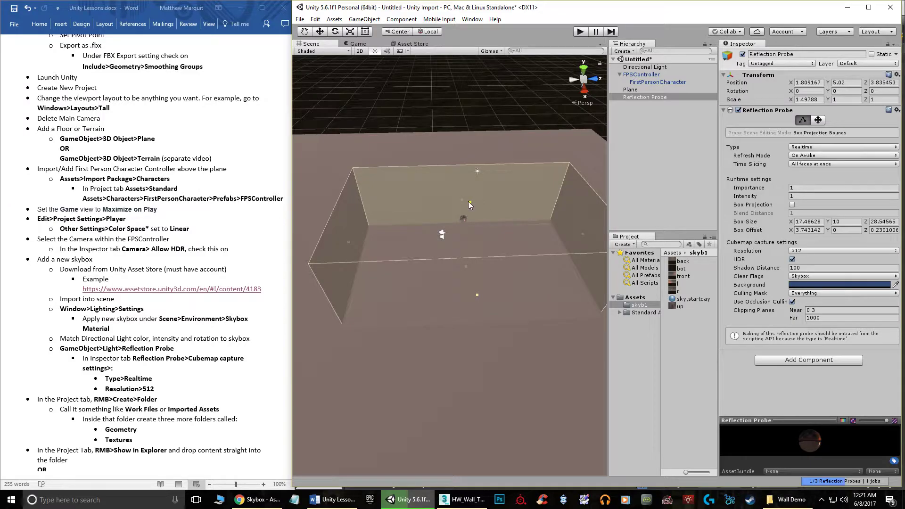
alt+drag(471, 202, 450, 208)
drag(372, 200, 355, 103)
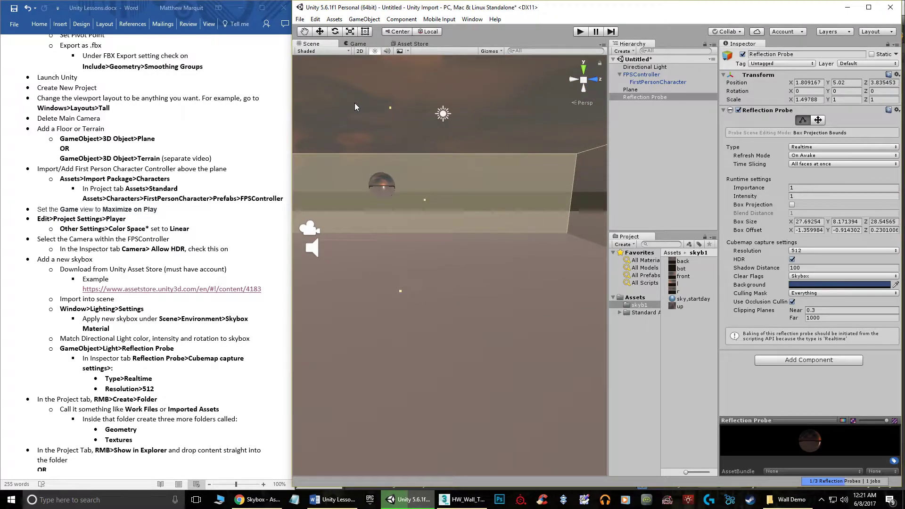
alt+drag(355, 104, 451, 194)
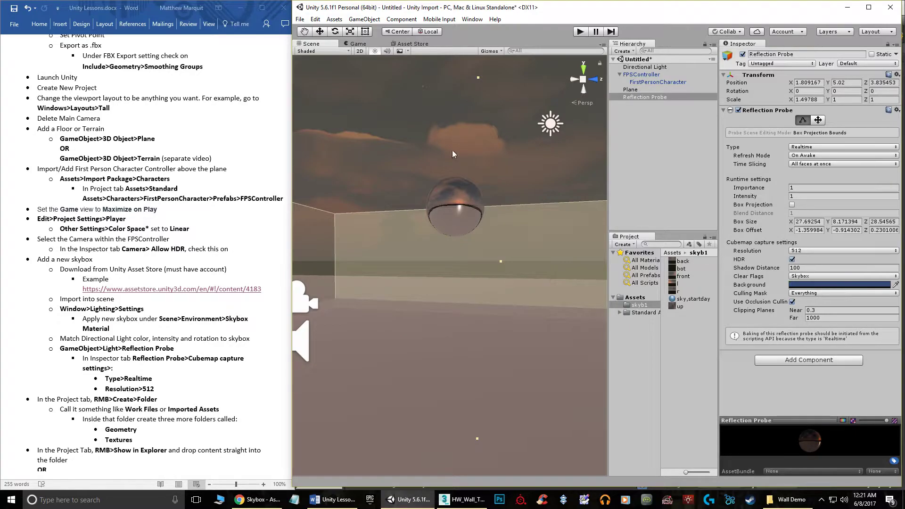
mouse_move(481, 136)
alt+mouse_down()
mouse_move(426, 141)
mouse_move(481, 149)
alt+mouse_up()
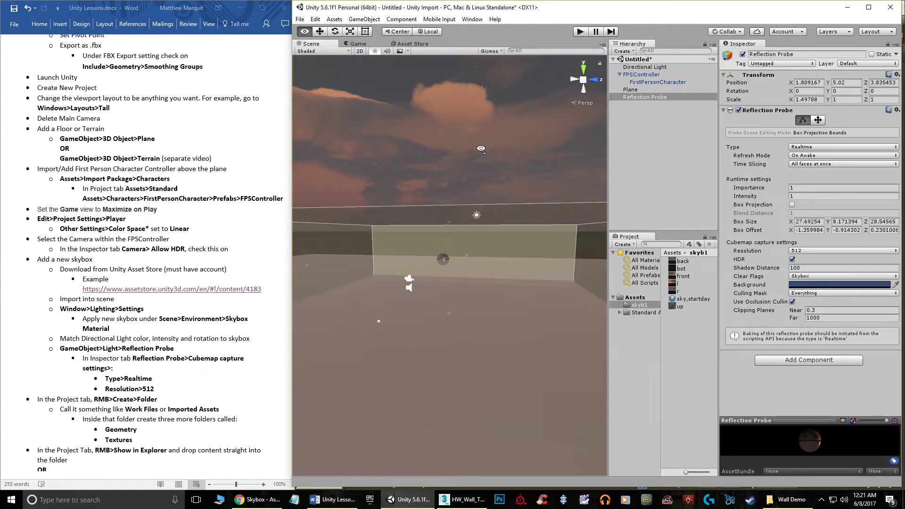
key(w)
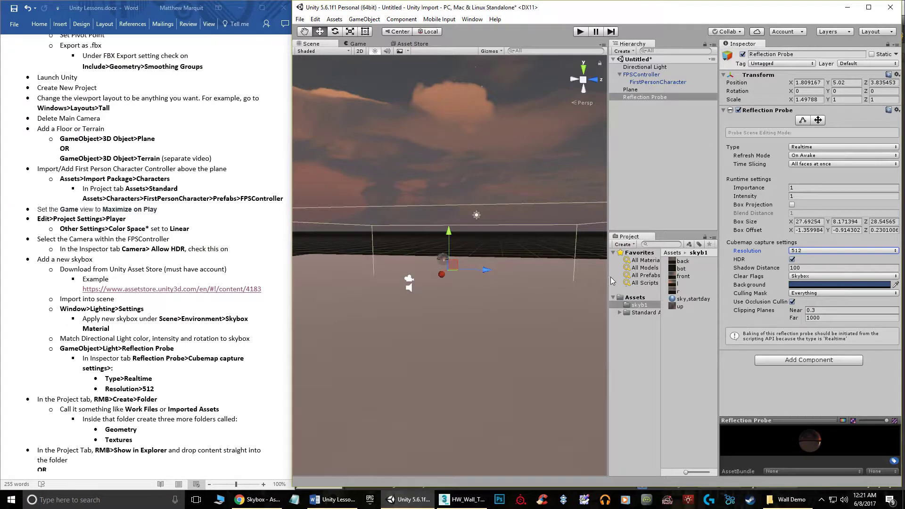
click(590, 275)
mouse_move(590, 275)
alt+mouse_down()
mouse_move(548, 284)
mouse_move(575, 284)
alt+mouse_up()
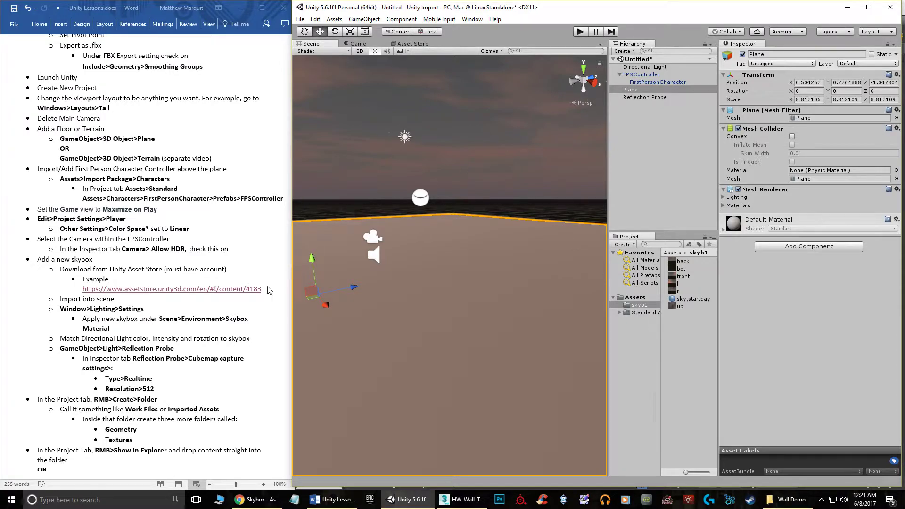
- Widen the Project window and its folder column so the full folder names can be read
scroll(268, 290, down, 2)
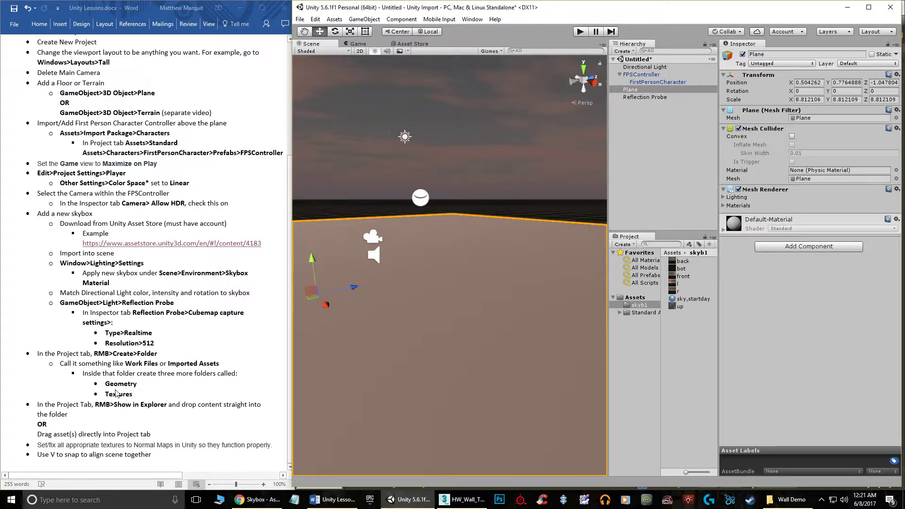
alt+drag(440, 271, 417, 282)
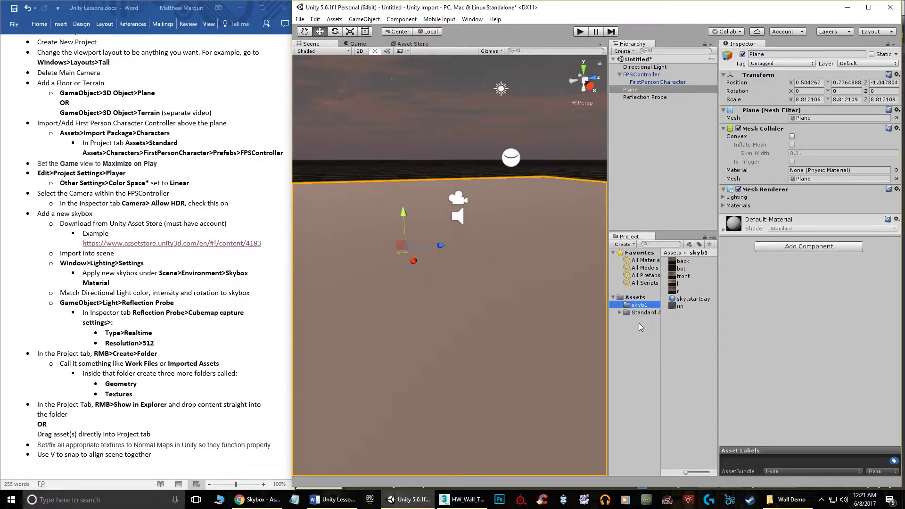
click(639, 305)
drag(608, 296, 560, 297)
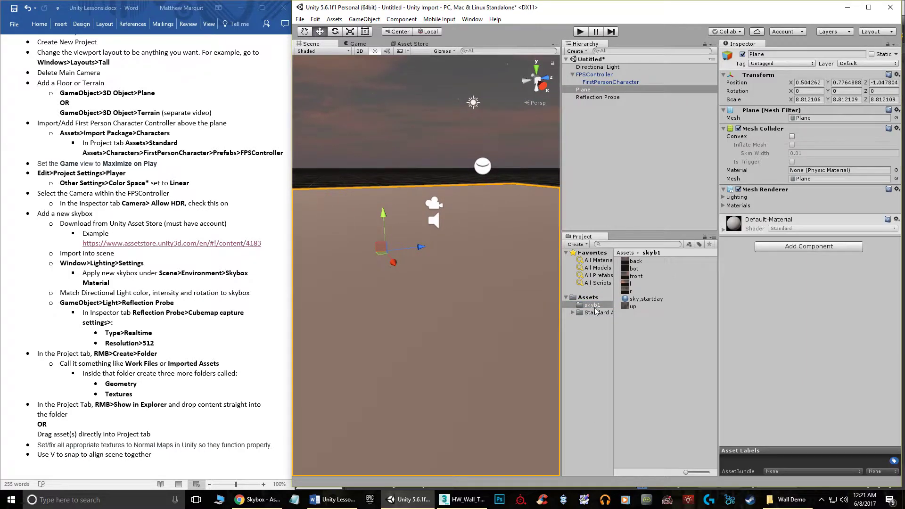
drag(614, 319, 660, 319)
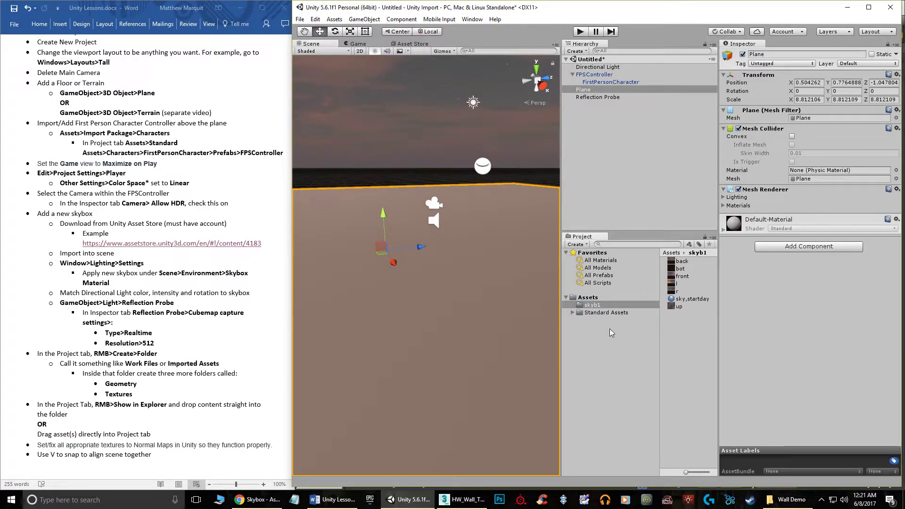
click(600, 313)
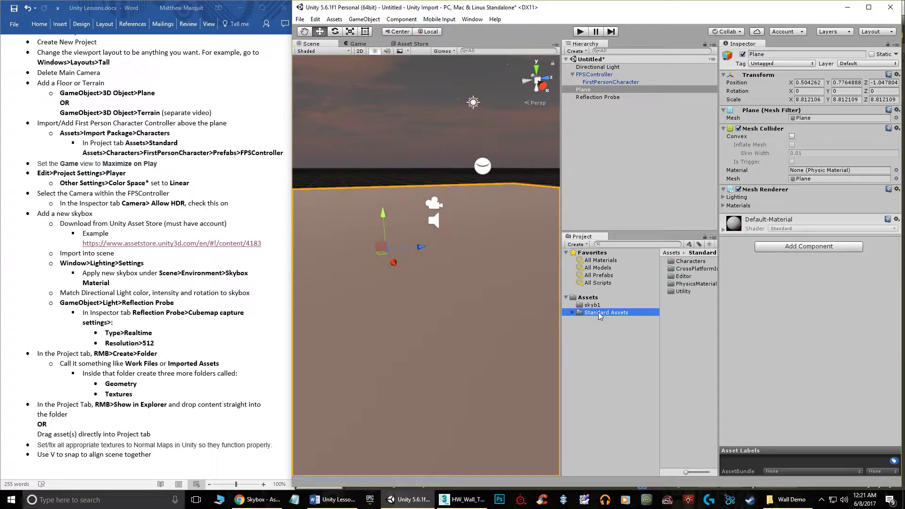
right_click(598, 314)
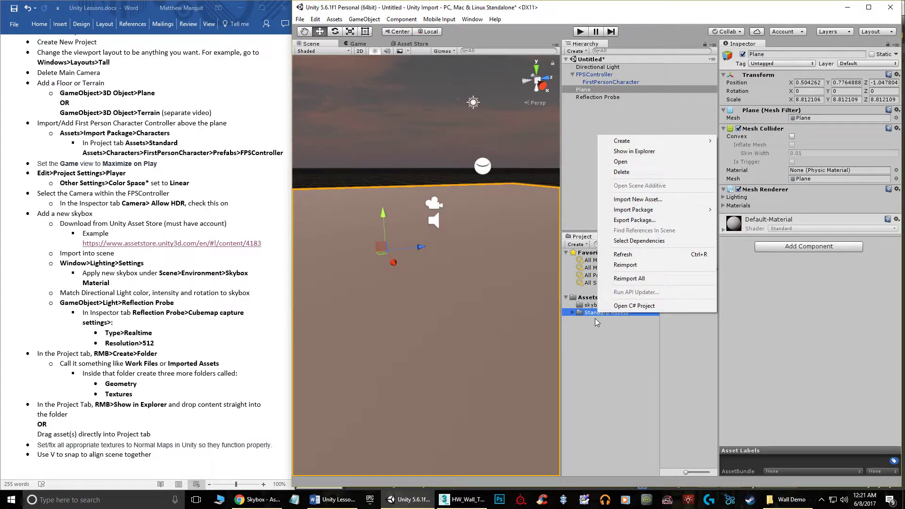
mouse_move(649, 142)
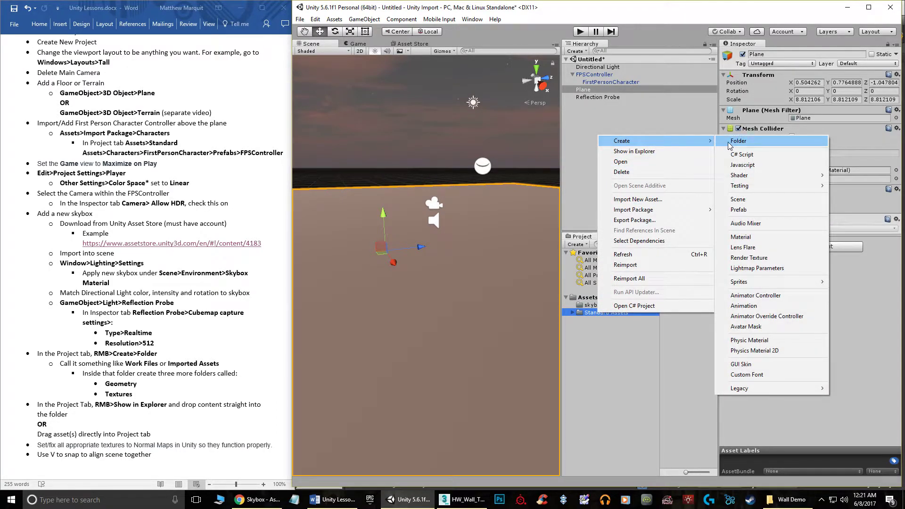
click(739, 141)
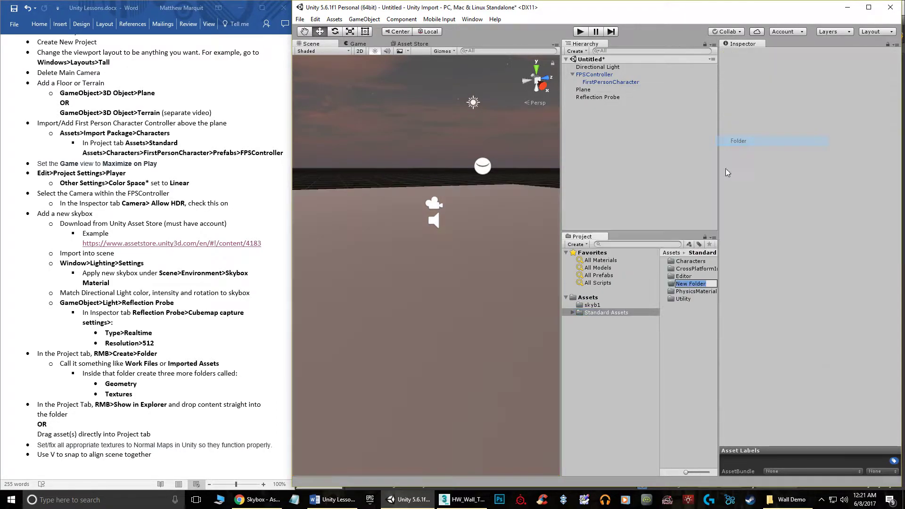
click(689, 286)
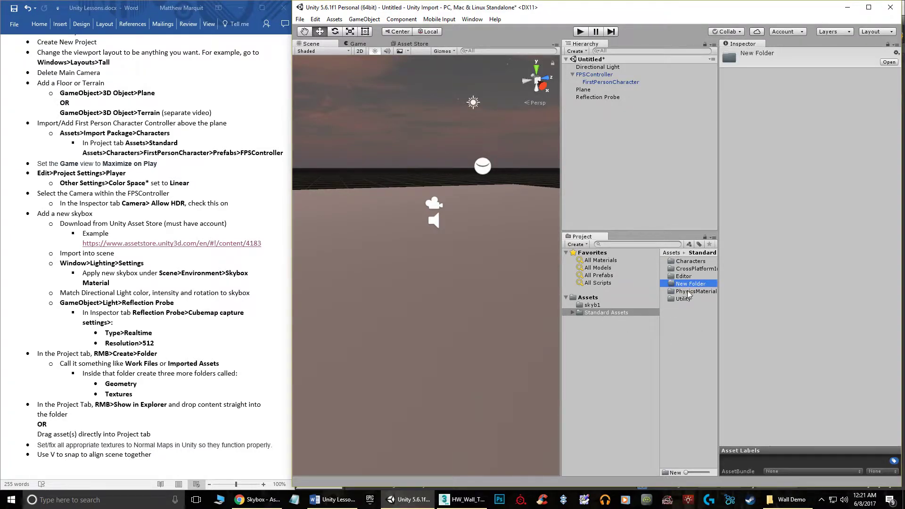
key(Delete)
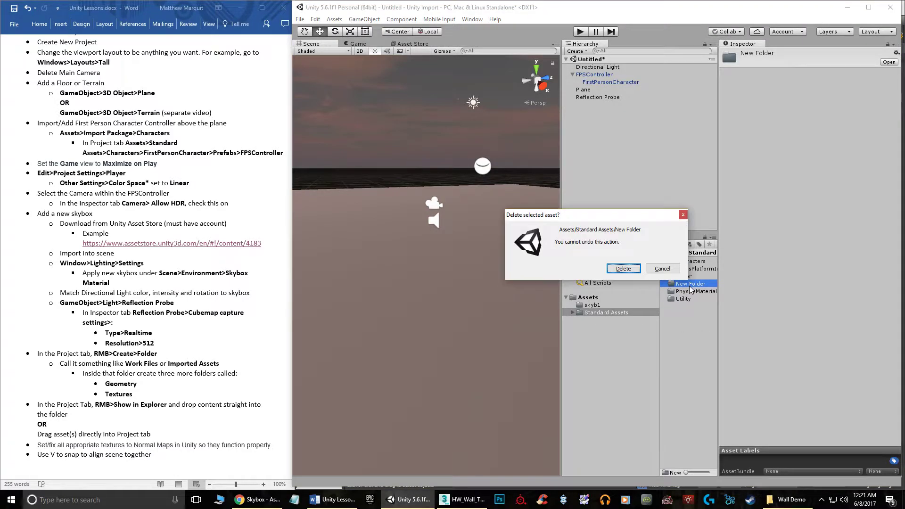
click(624, 269)
- Create a folder named Work Files directly inside the Assets folder
click(590, 299)
right_click(592, 299)
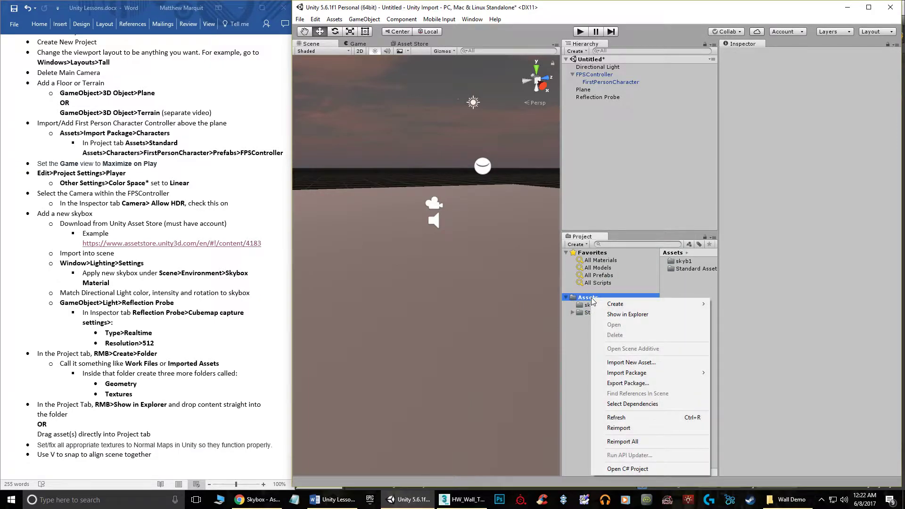
mouse_move(617, 306)
click(748, 57)
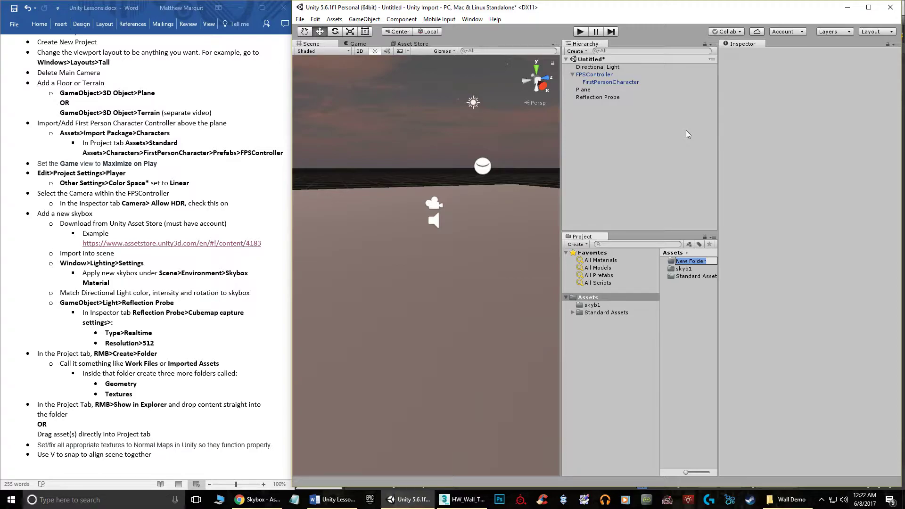
text(Work Files)
key(Return)
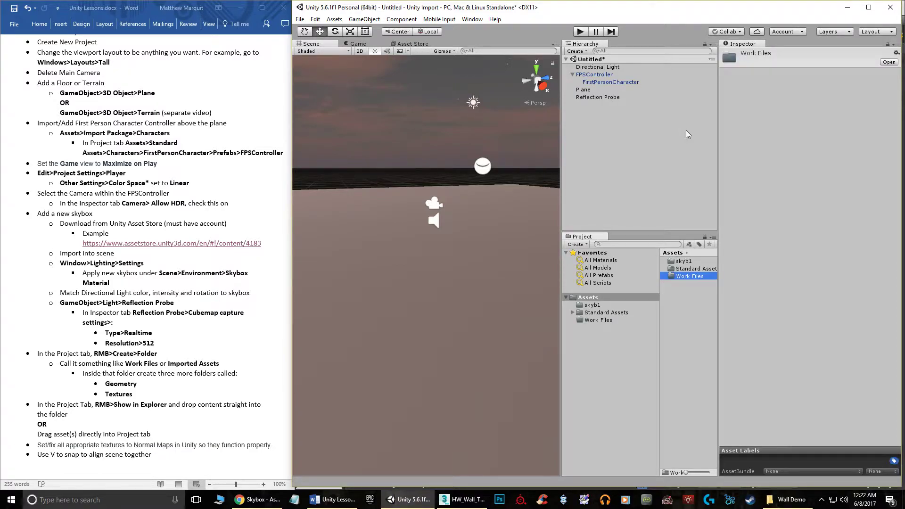
- Save the scene as Unity Import inside the Work Files folder
click(600, 320)
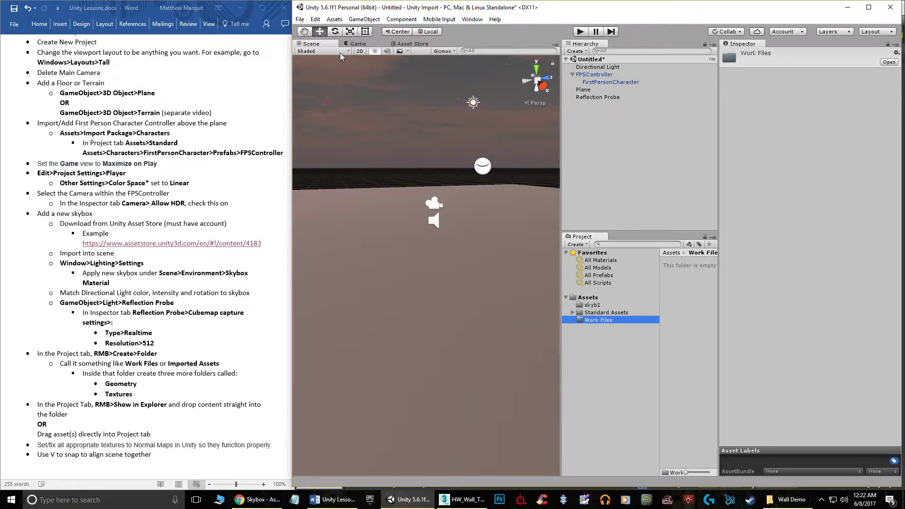
click(300, 20)
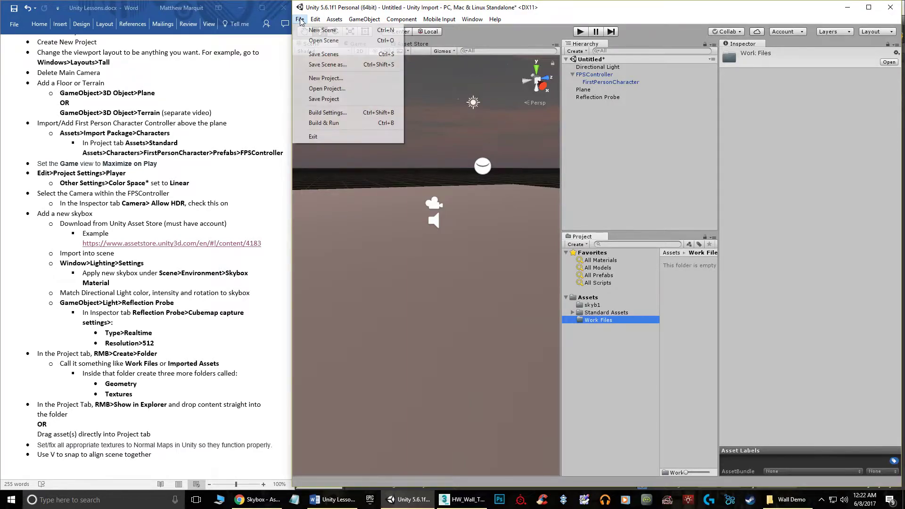
click(322, 54)
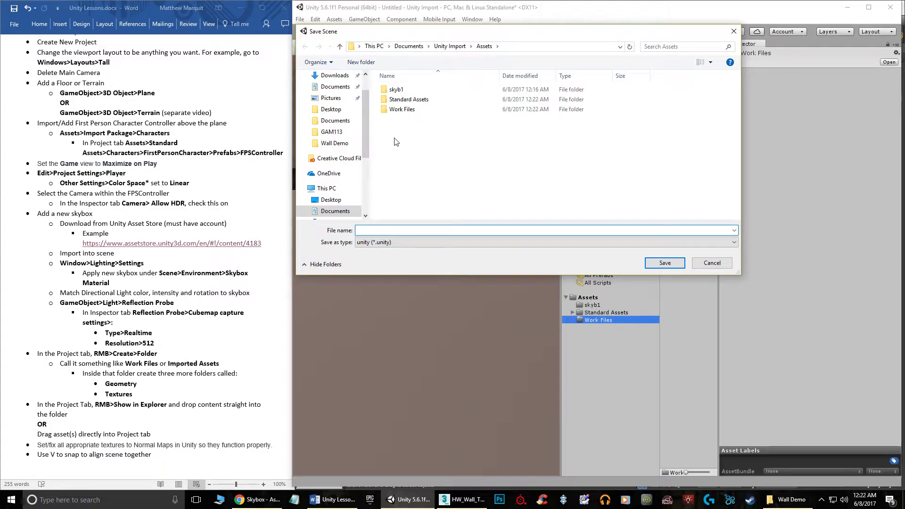
double_click(400, 109)
click(371, 230)
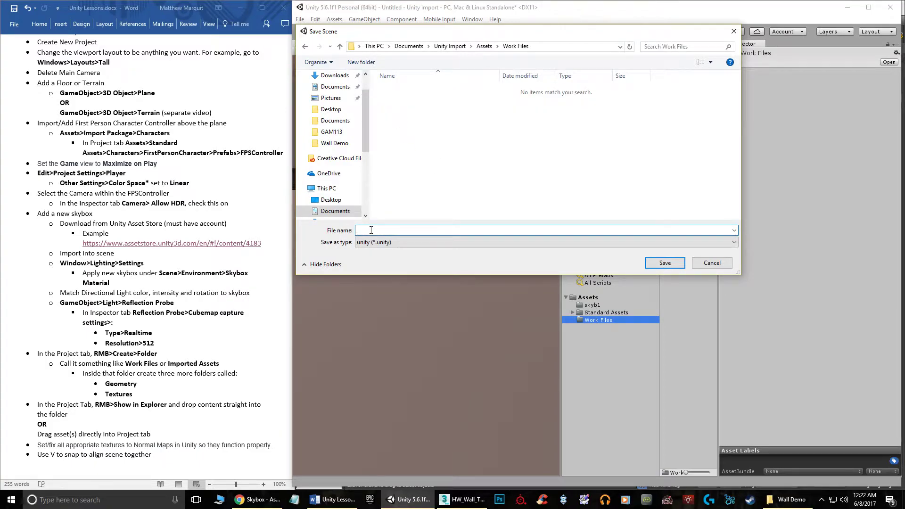
text(Unity Import)
key(Return)
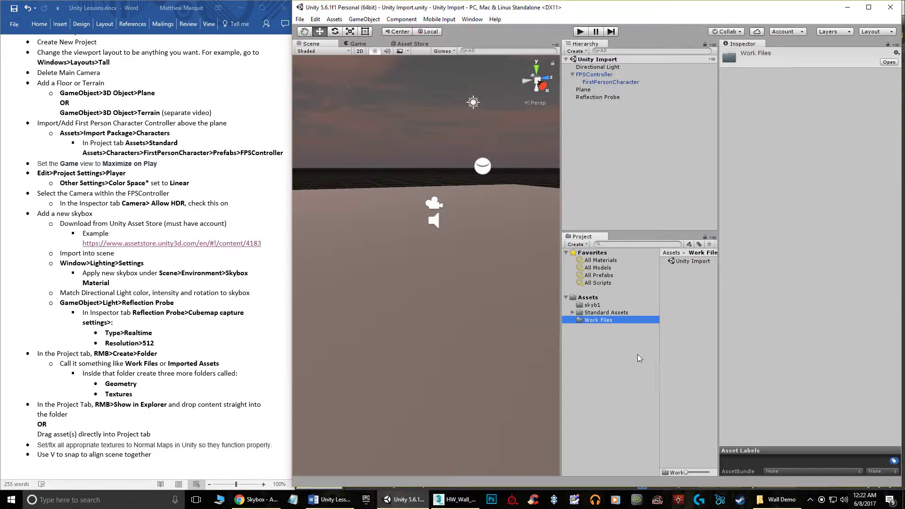
- Show the Work Files folder in File Explorer and open it
click(686, 261)
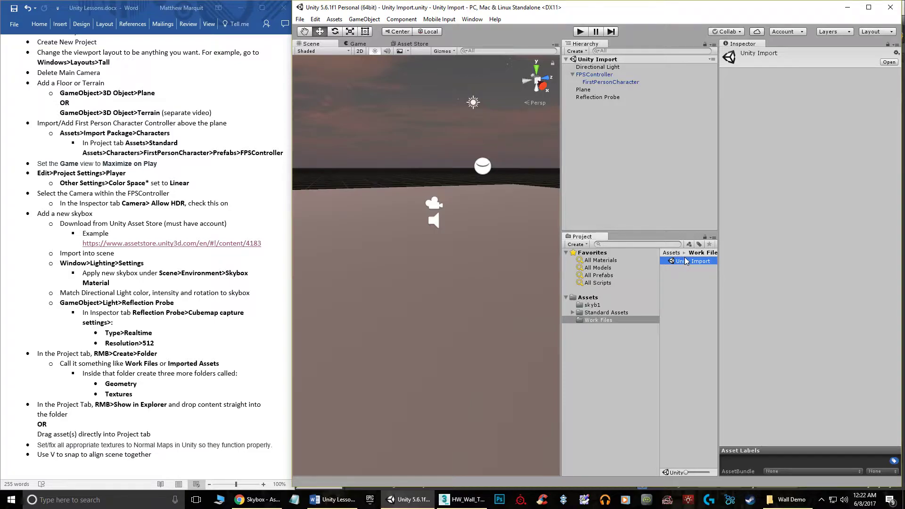
click(688, 282)
click(597, 321)
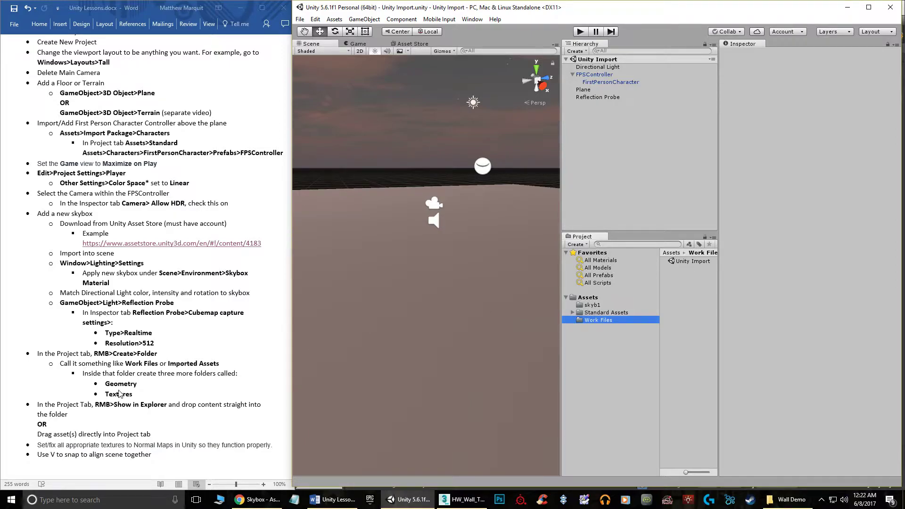
right_click(601, 320)
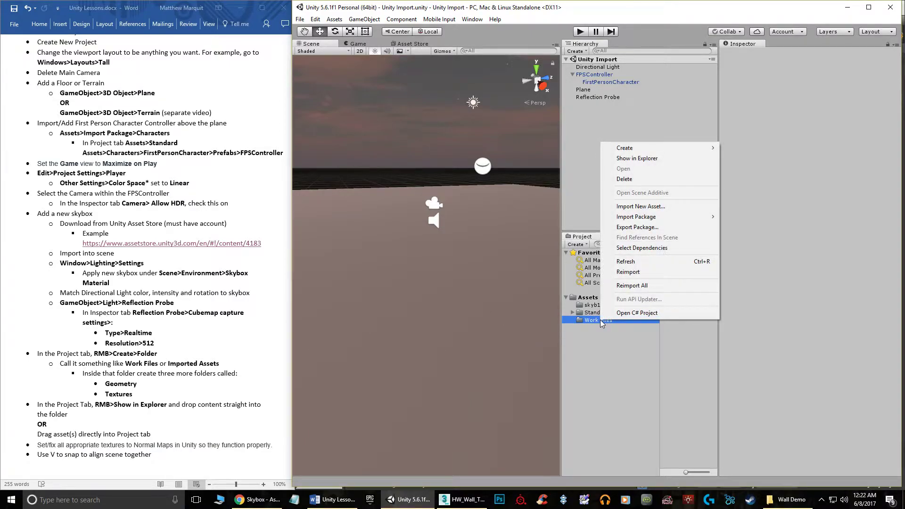
click(645, 159)
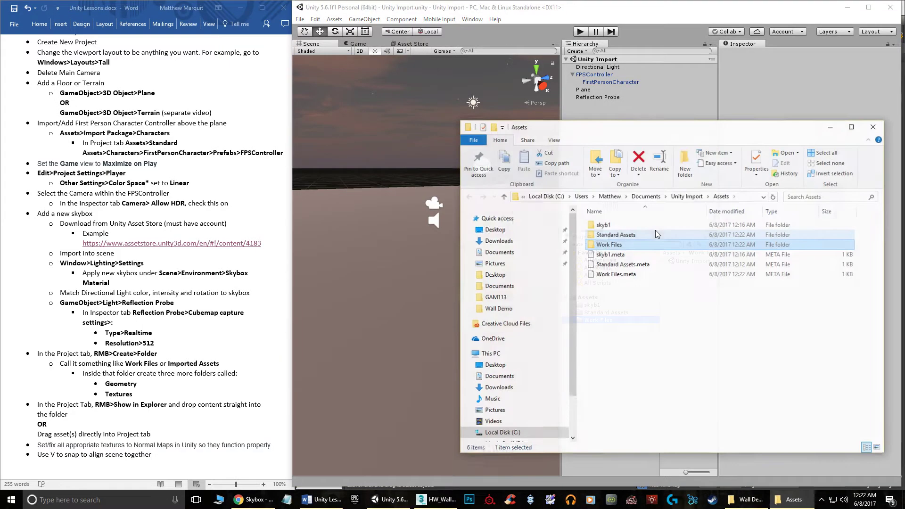
double_click(609, 246)
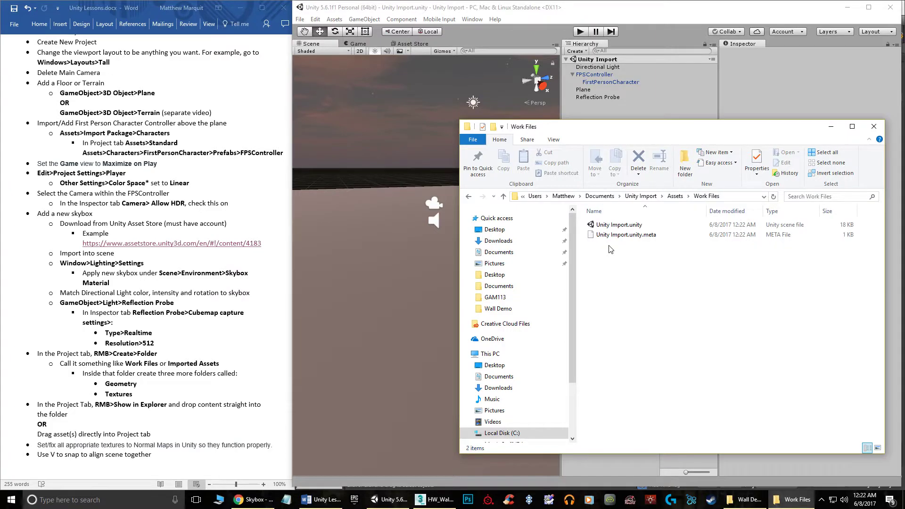
- Create a subfolder named Geometry inside Work Files
right_click(618, 272)
mouse_move(697, 394)
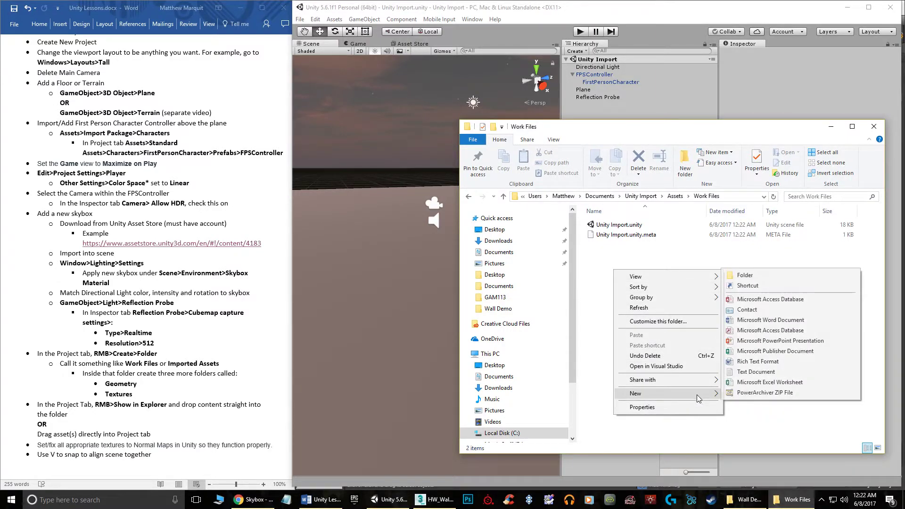
click(746, 276)
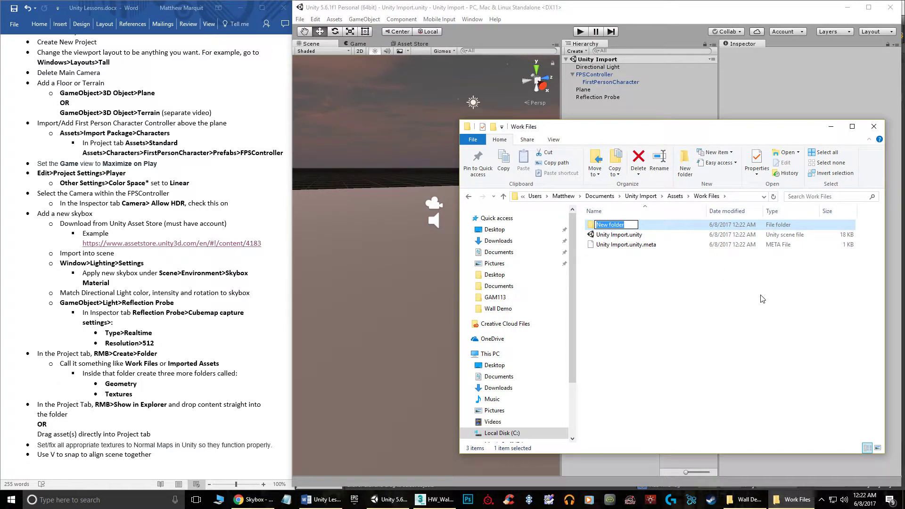
text(Geometry)
key(Return)
- Create a second subfolder named Textures inside Work Files and close the File Explorer window
right_click(613, 281)
mouse_move(665, 404)
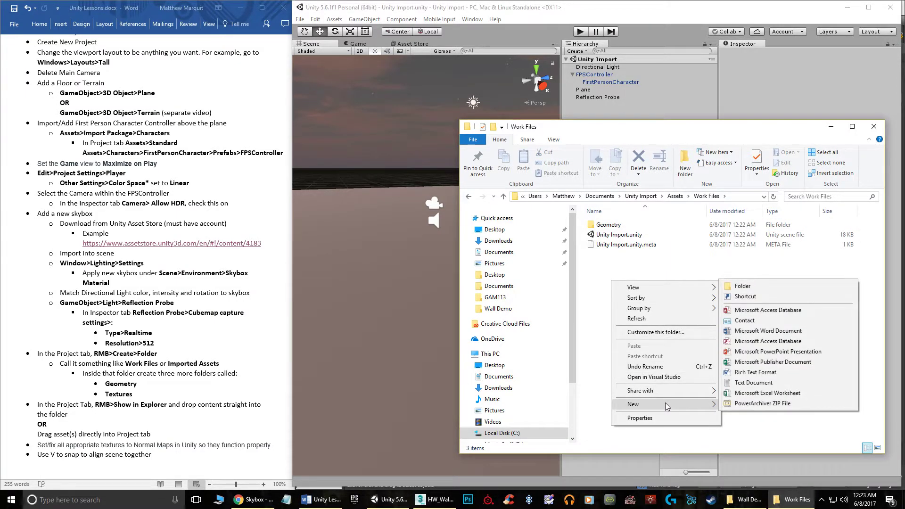
click(743, 287)
text(Text)
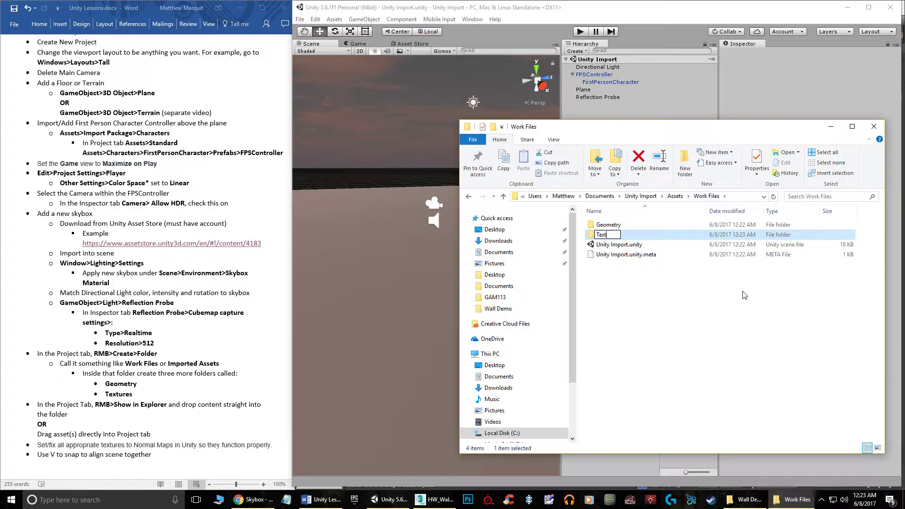
text(ures)
key(Return)
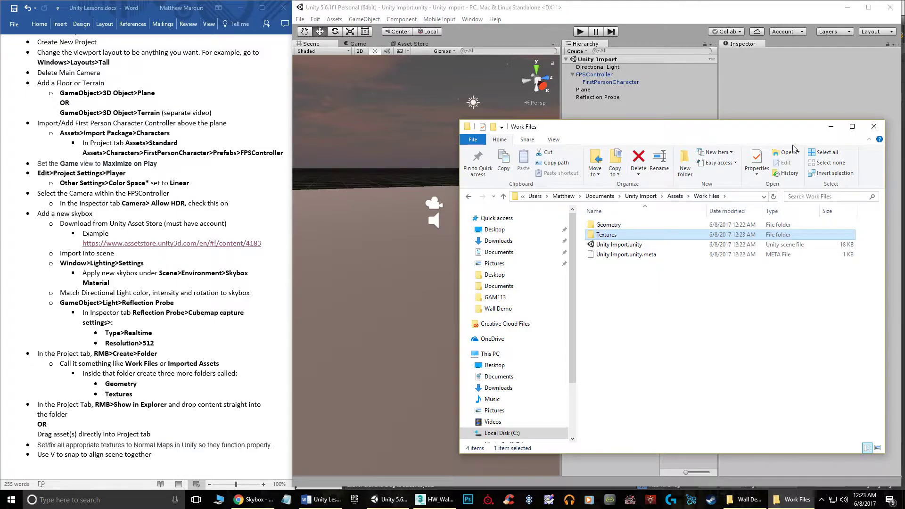
click(873, 126)
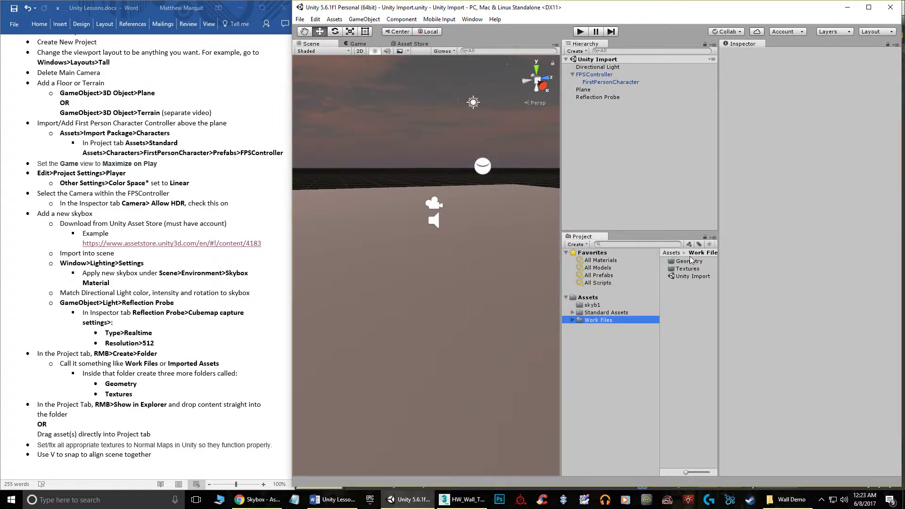
- Open the project's Textures folder in File Explorer and place the Wall Demo folder window beside it
click(689, 268)
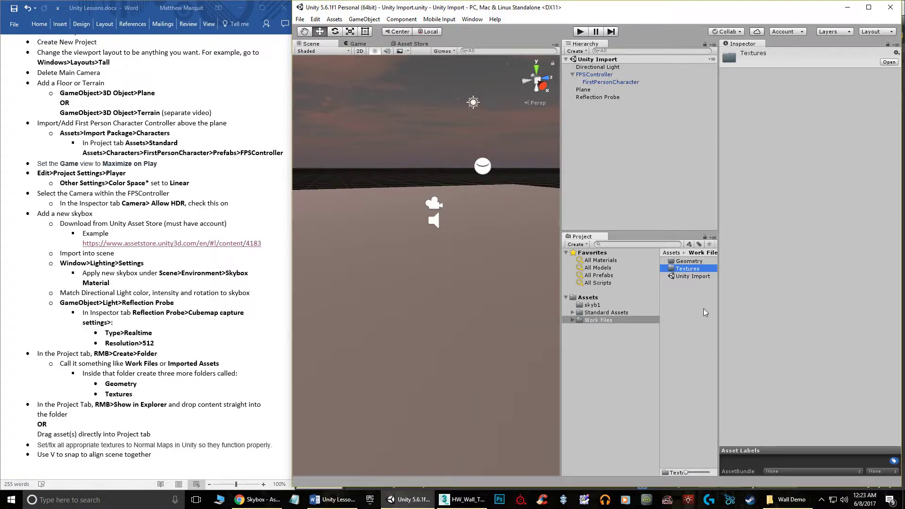
click(791, 505)
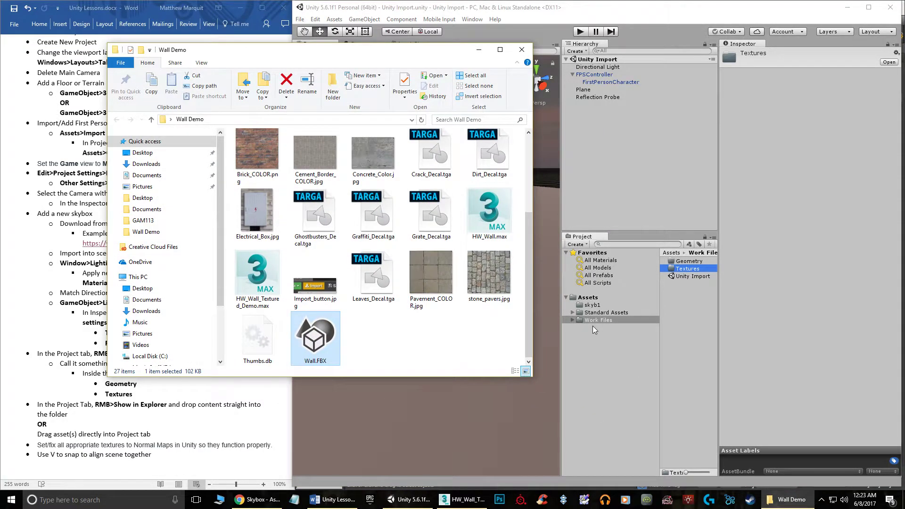
drag(321, 341, 684, 270)
right_click(689, 261)
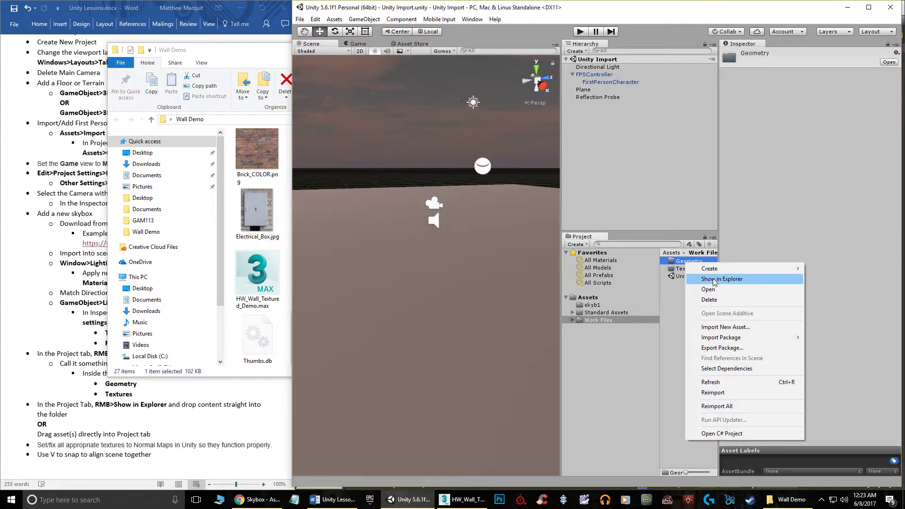
click(707, 279)
double_click(616, 227)
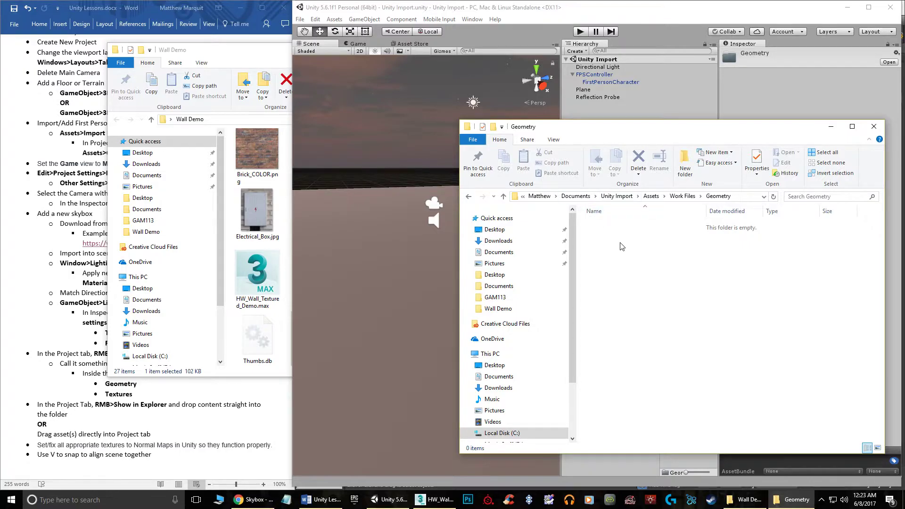
key(BackSpace)
double_click(601, 232)
drag(247, 62, 160, 72)
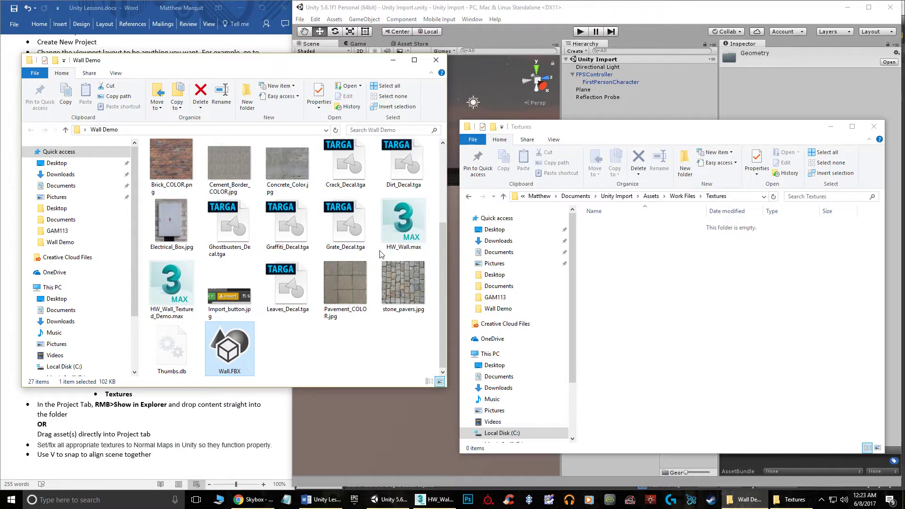
- Select the texture images in Wall Demo, leaving out the .max files, Import_button.jpg, Thumbs.db, Wall.FBX, Blood_Overlay.tga and Bitmap2Material_3_Base_Color.tga
scroll(410, 288, up, 3)
click(290, 183)
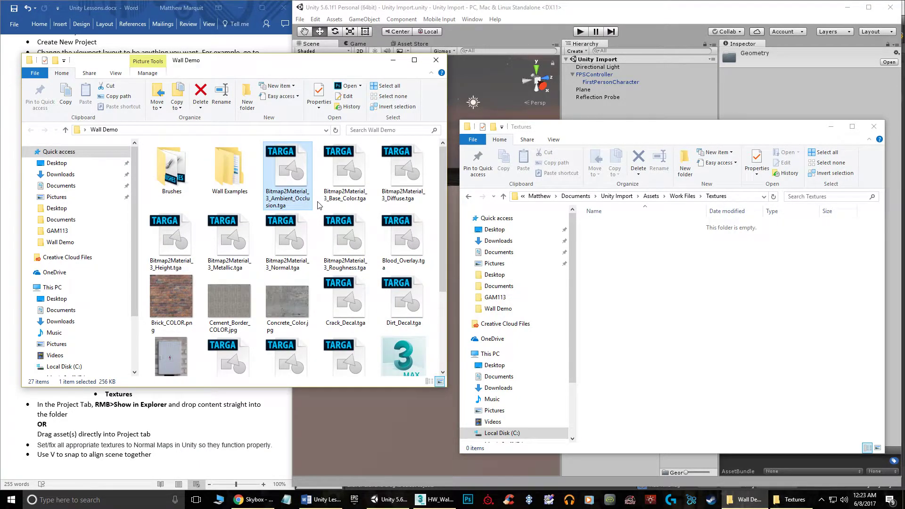
scroll(318, 206, down, 3)
shift+click(172, 351)
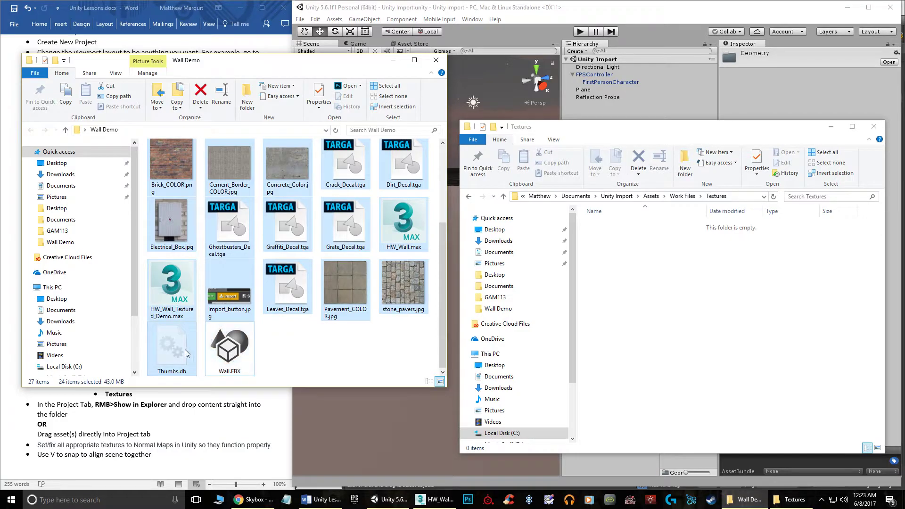
ctrl+click(215, 313)
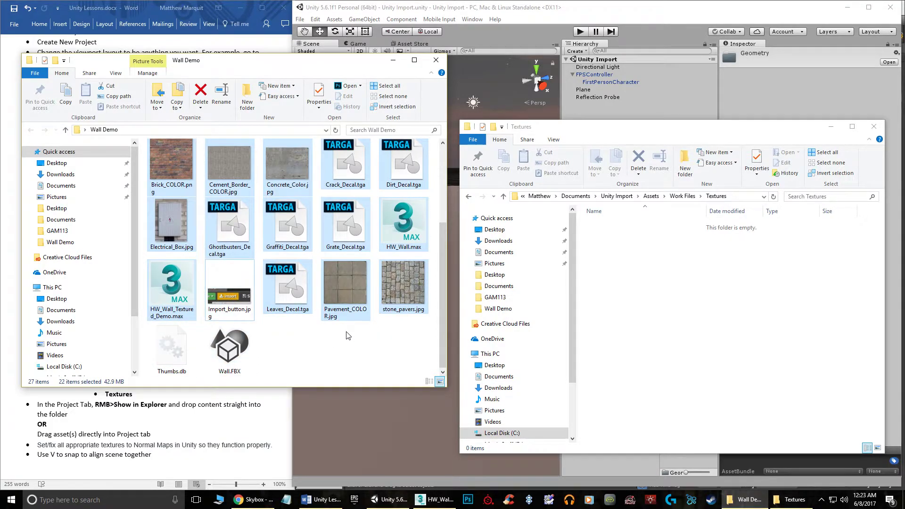
ctrl+click(178, 295)
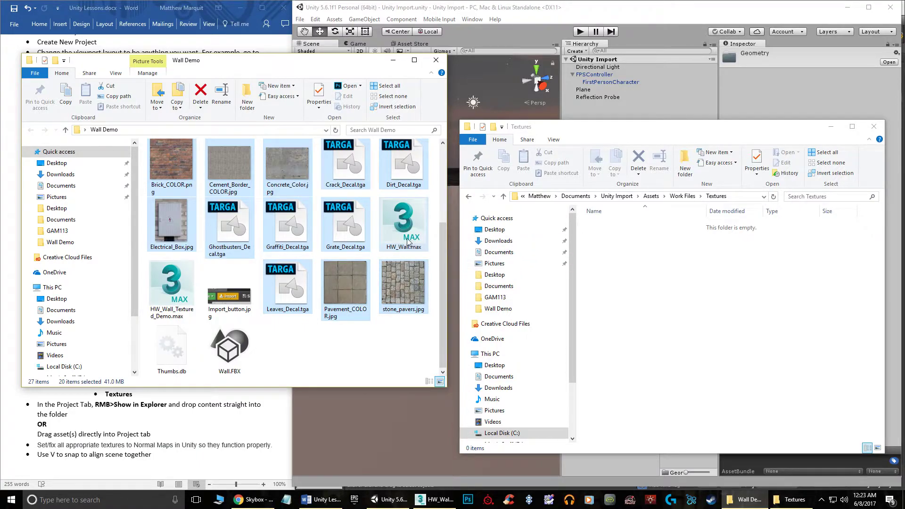
scroll(408, 241, up, 3)
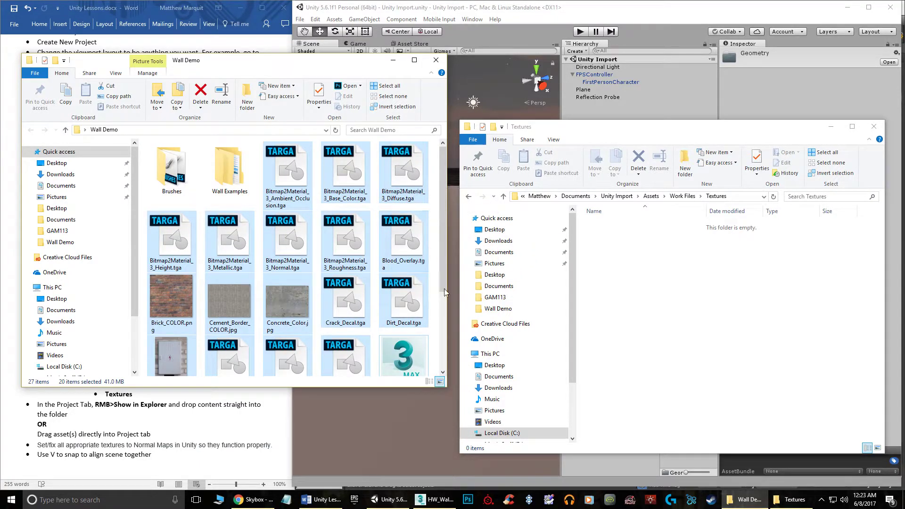
ctrl+click(404, 243)
ctrl+click(347, 179)
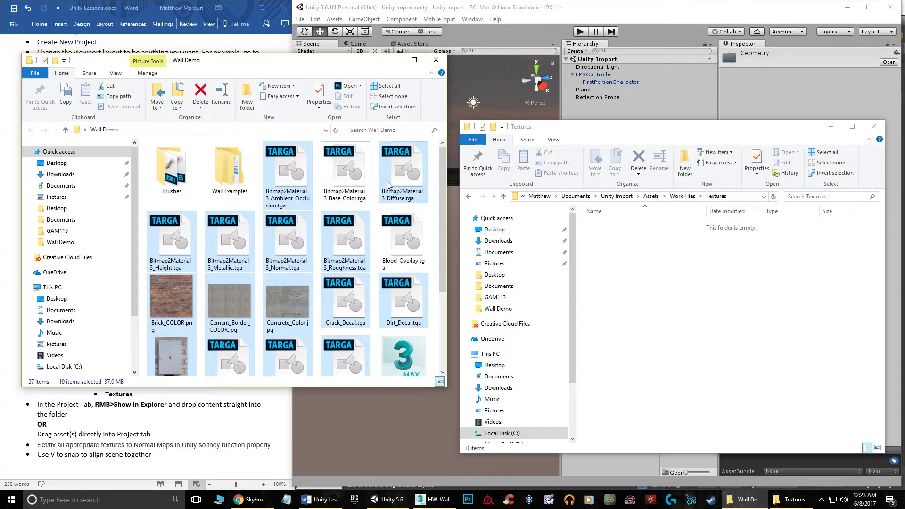
ctrl+click(405, 191)
- Duplicate the selected texture files within Wall Demo and move the copies into the project's Textures folder
key(ctrl+c)
key(ctrl+v)
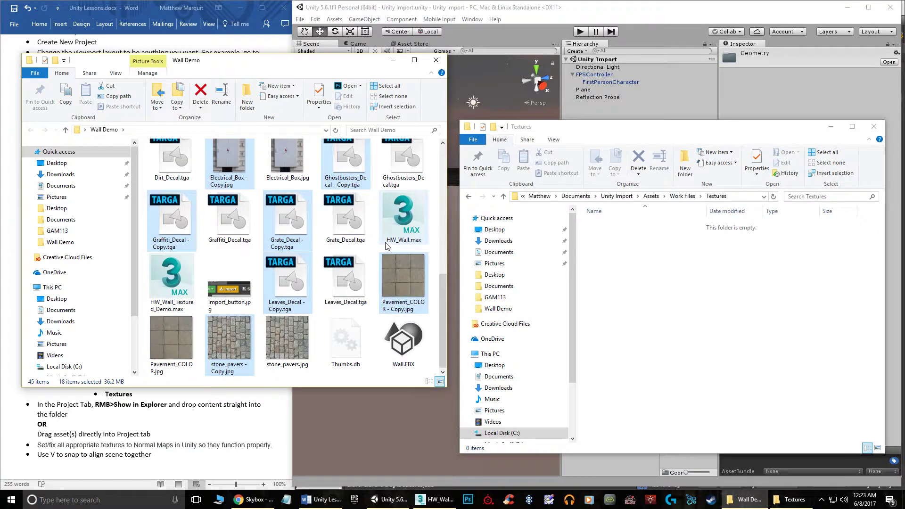
scroll(379, 236, up, 5)
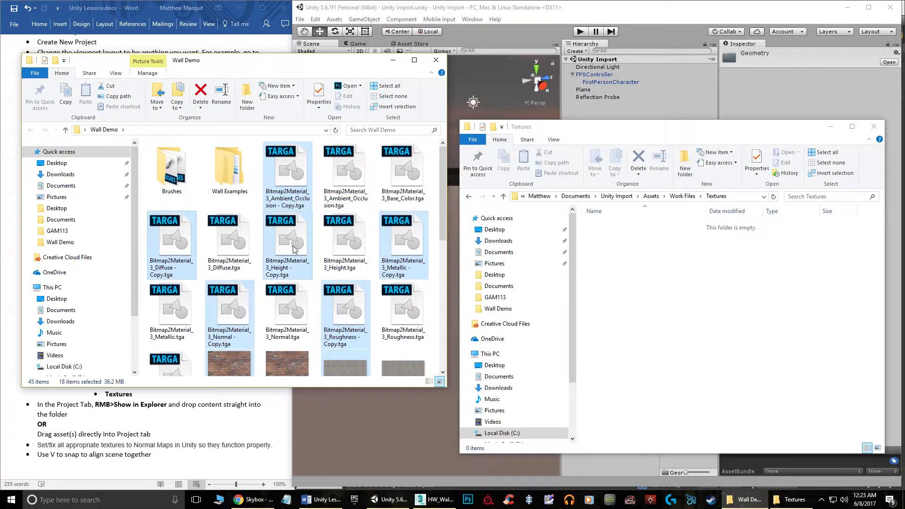
drag(293, 249, 658, 260)
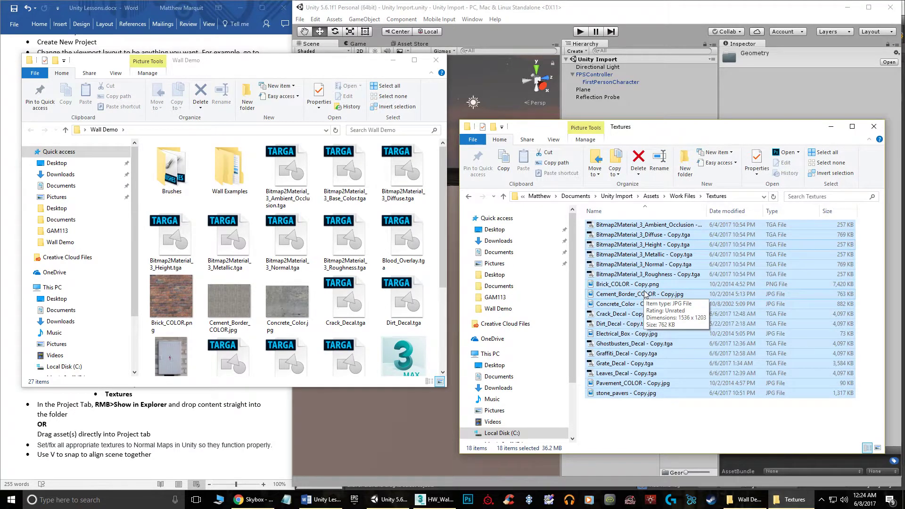
- Move Wall.FBX from Wall Demo into the project's Geometry folder
key(alt+Left)
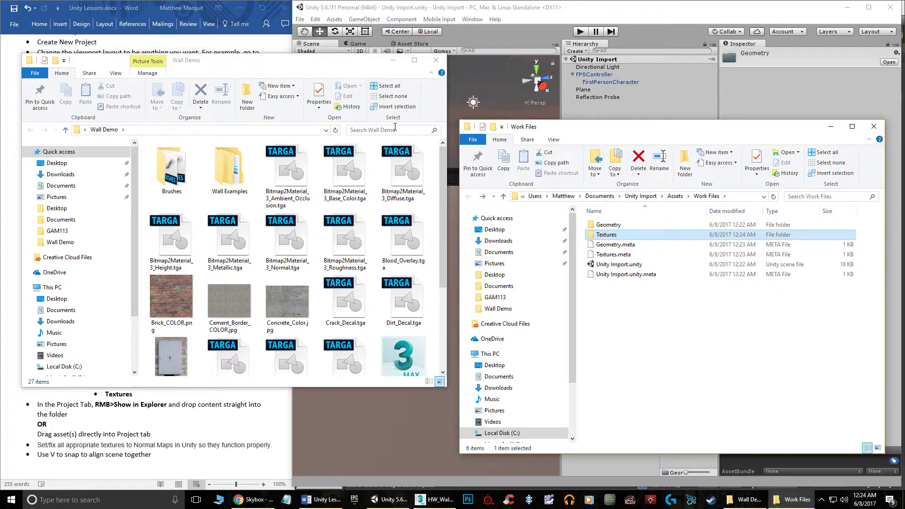
click(602, 226)
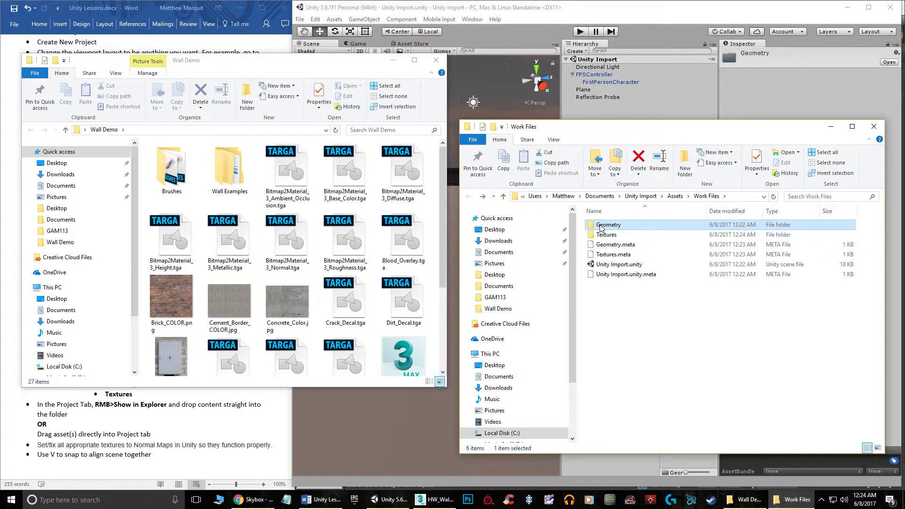
double_click(601, 227)
scroll(287, 282, down, 3)
drag(229, 349, 662, 298)
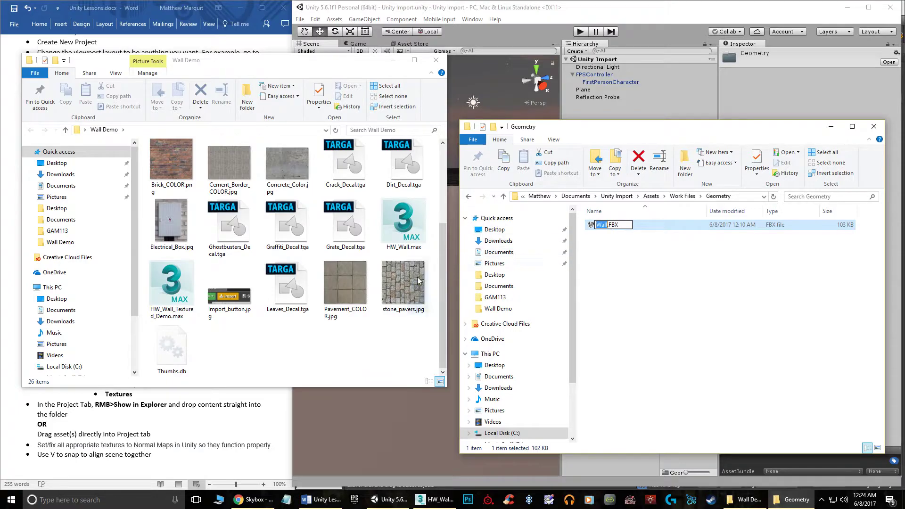
- Copy Wall.FBX from the project's Geometry folder back into Wall Demo and minimize the Wall Demo window
right_click(268, 342)
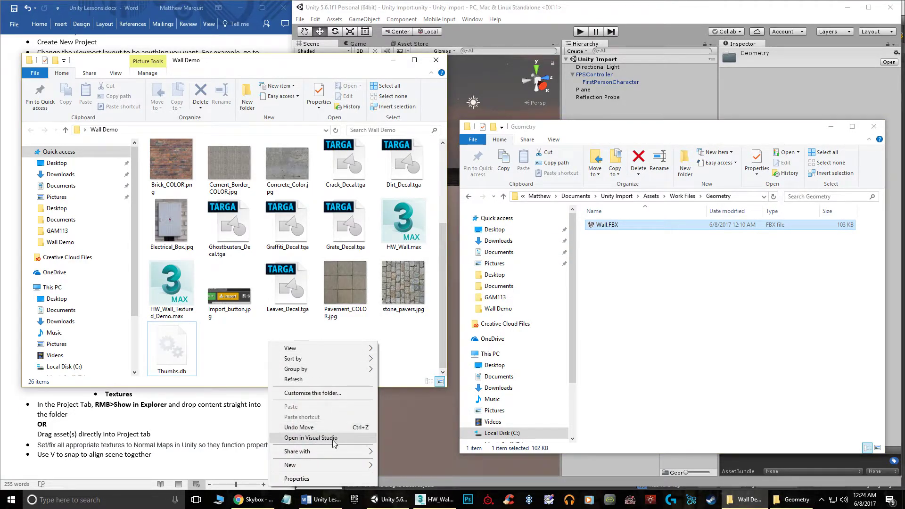
click(605, 226)
key(ctrl+c)
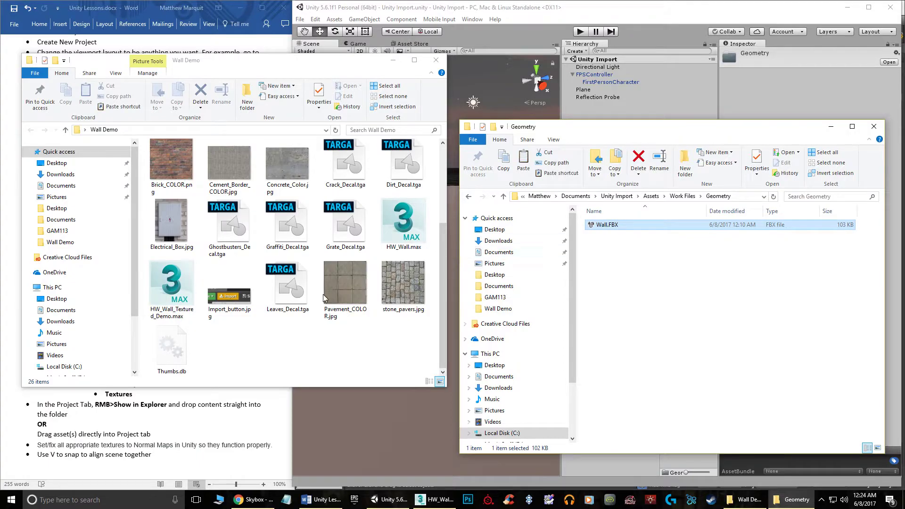
right_click(261, 208)
click(282, 272)
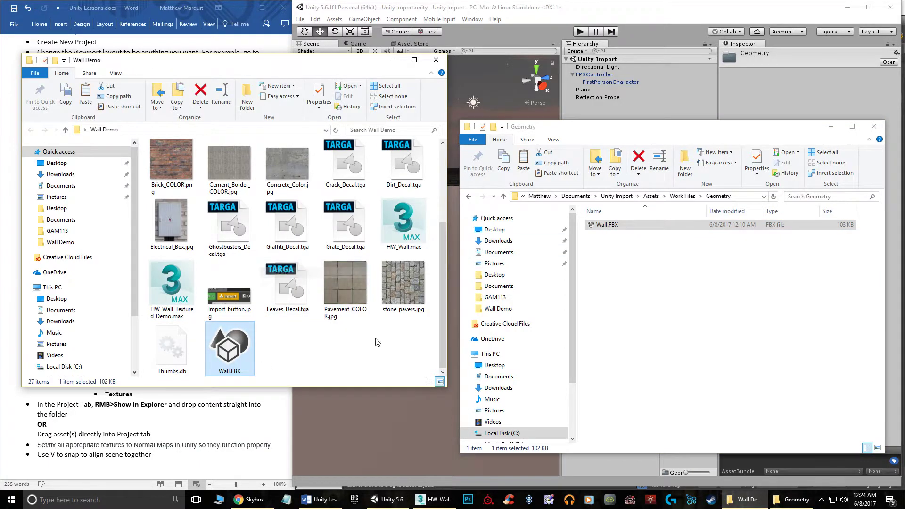
click(393, 60)
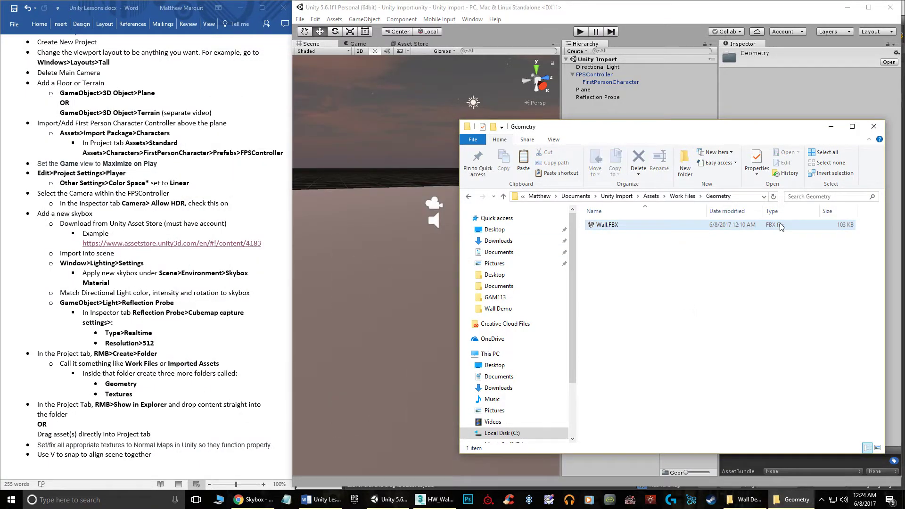
- Switch back to Unity and check the imported contents of the Geometry and Textures folders
click(775, 92)
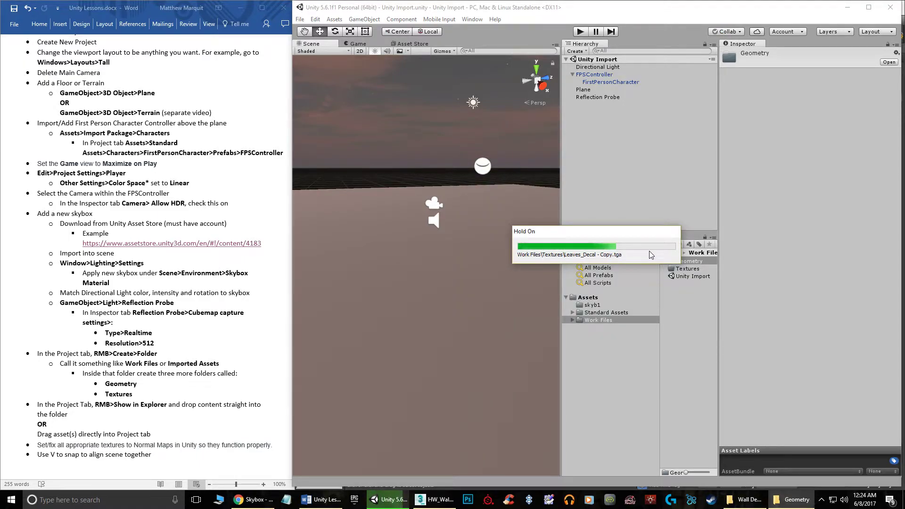
double_click(689, 260)
click(687, 269)
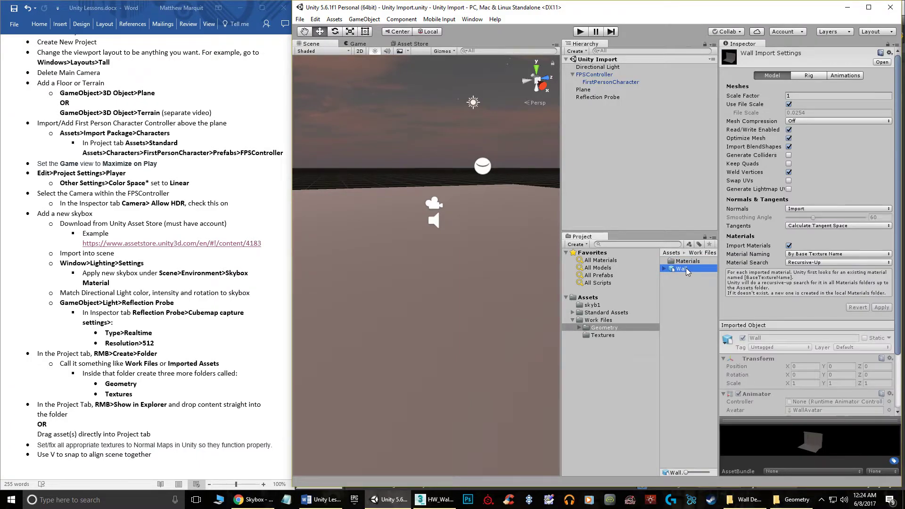
click(604, 335)
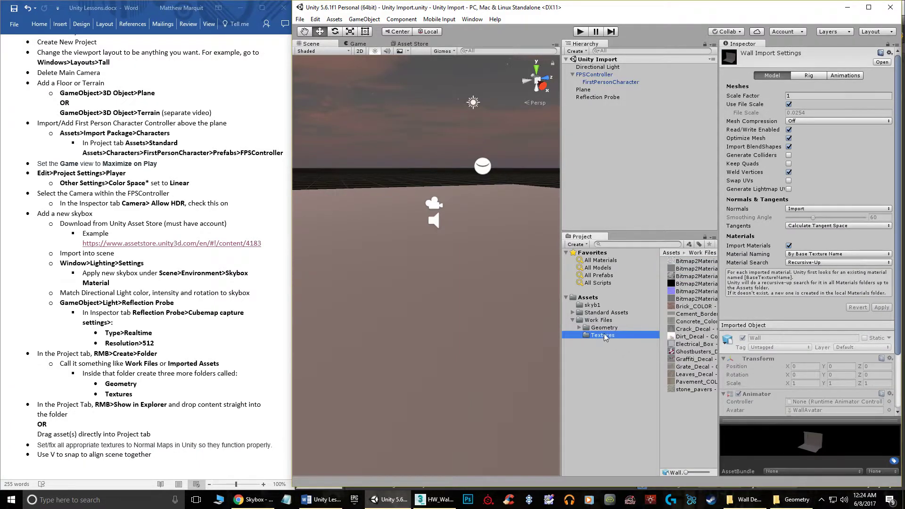
click(615, 328)
- Place the Wall model from the Geometry folder into the scene and frame it in the view
click(683, 269)
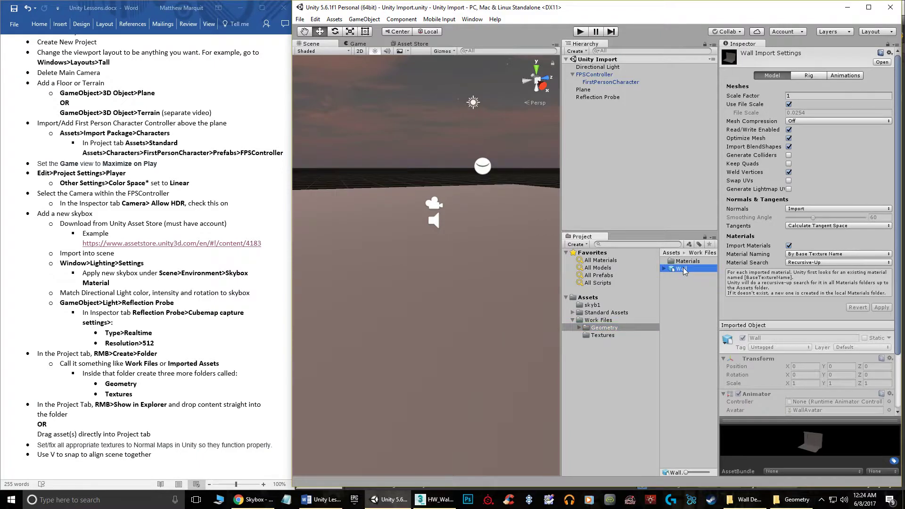
drag(684, 270, 515, 303)
key(f)
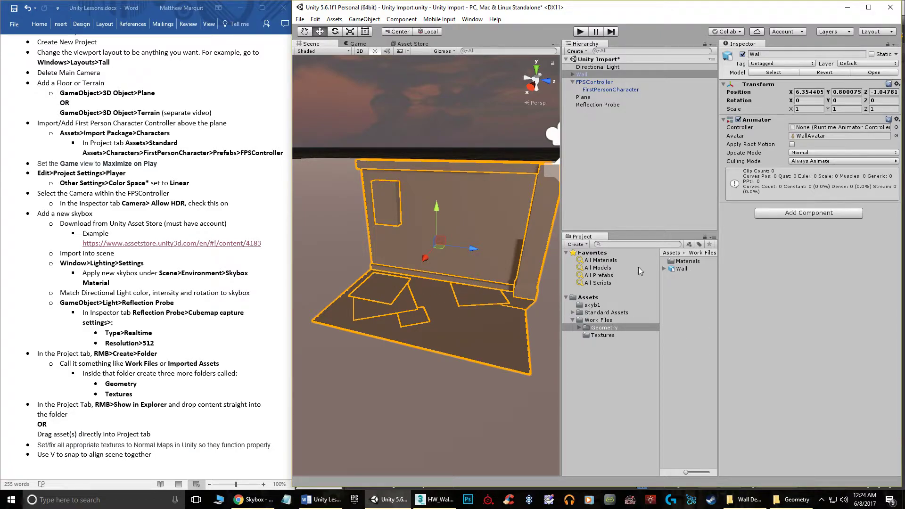
- Open the Materials folder inside Geometry, widen the project asset area, and check the Concrete_Color, Dirt_Decal and Electrical_Box materials
click(682, 263)
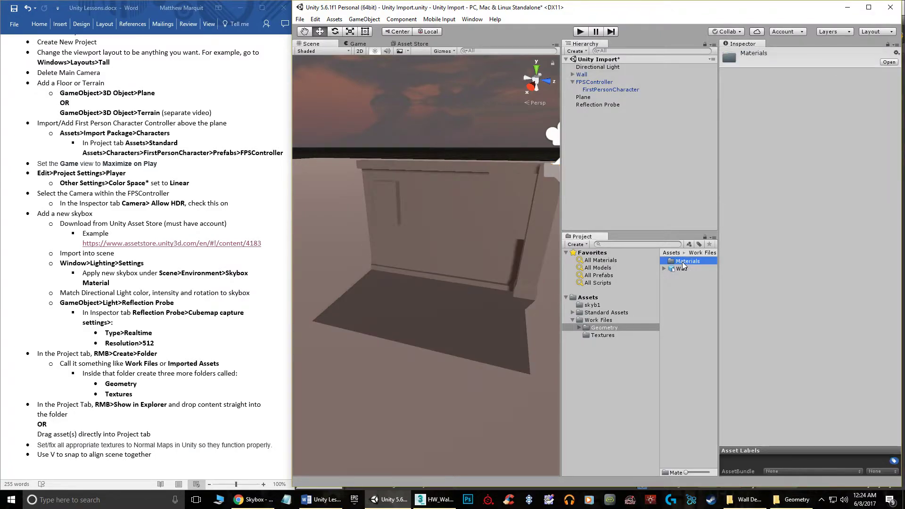
double_click(682, 262)
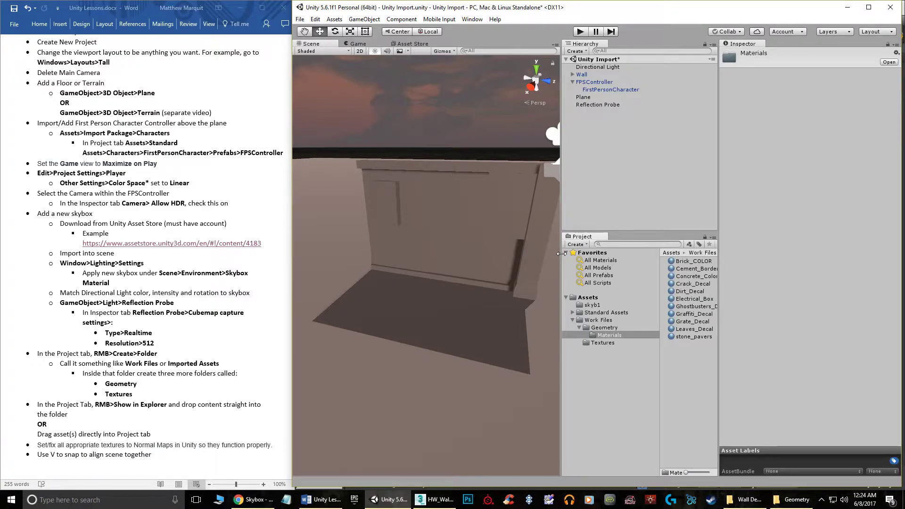
drag(562, 254, 508, 254)
click(654, 276)
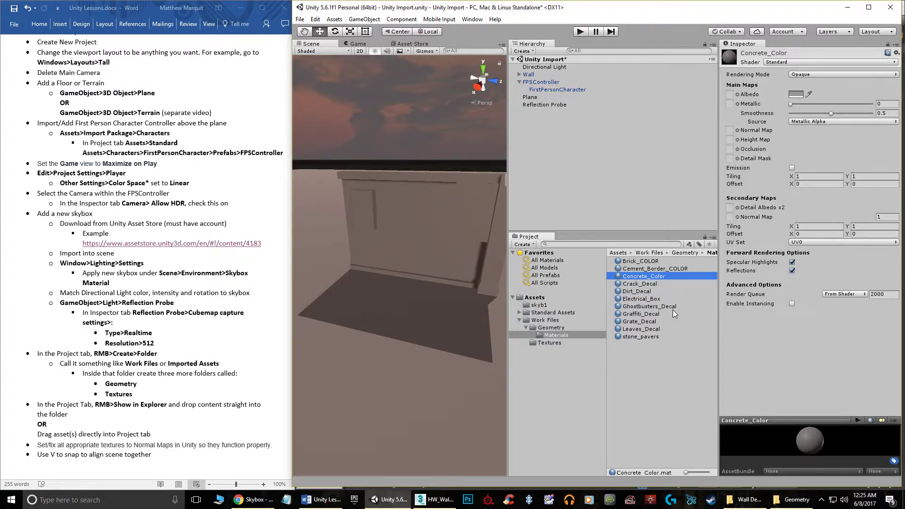
click(643, 292)
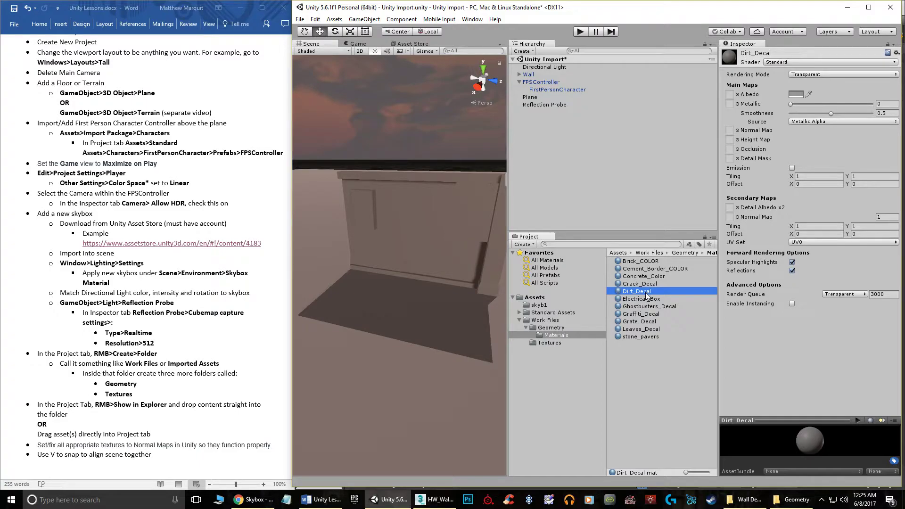
click(644, 299)
- Assign the Ghostbusters decal texture as the albedo map of the Ghostbusters_Decal material and inspect it on the wall
click(644, 309)
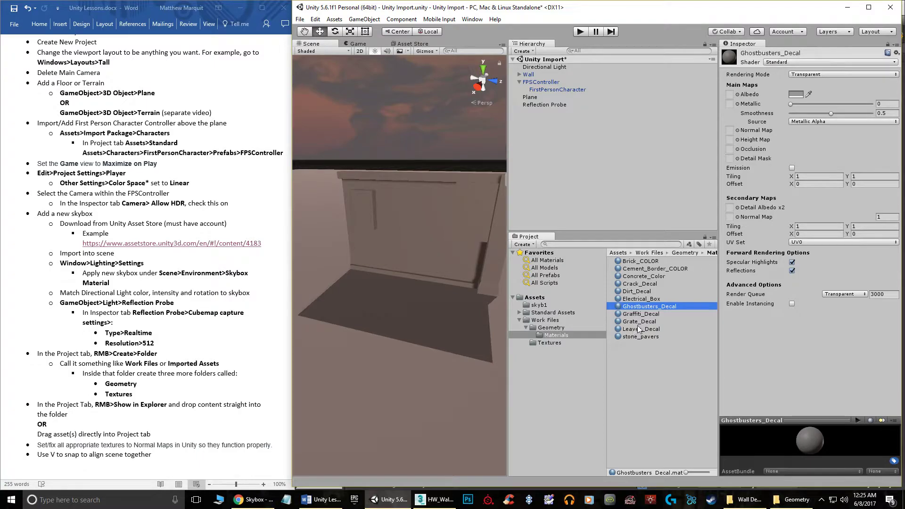
click(737, 95)
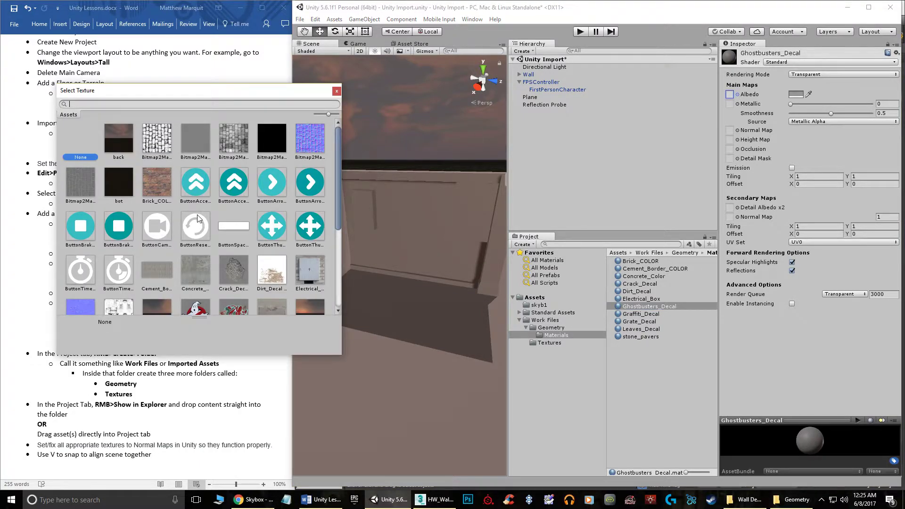
scroll(198, 218, down, 3)
double_click(199, 261)
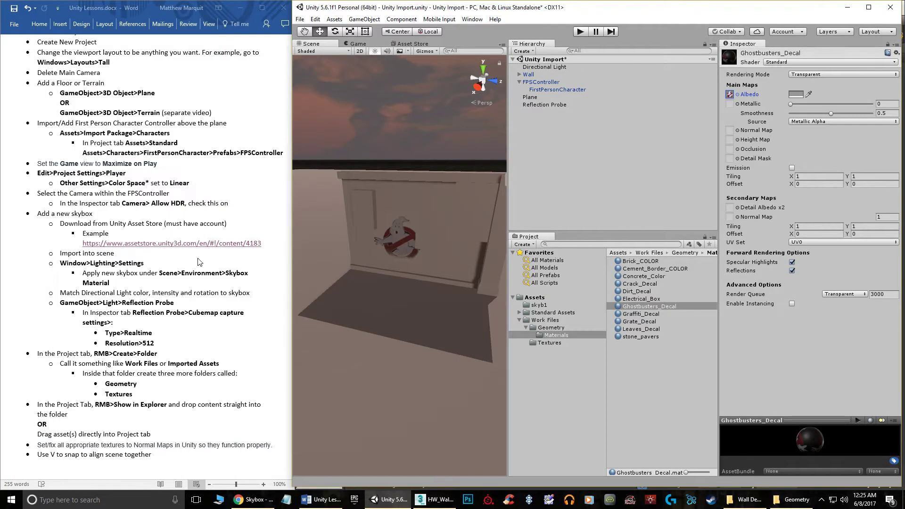
scroll(389, 228, up, 5)
scroll(389, 226, down, 5)
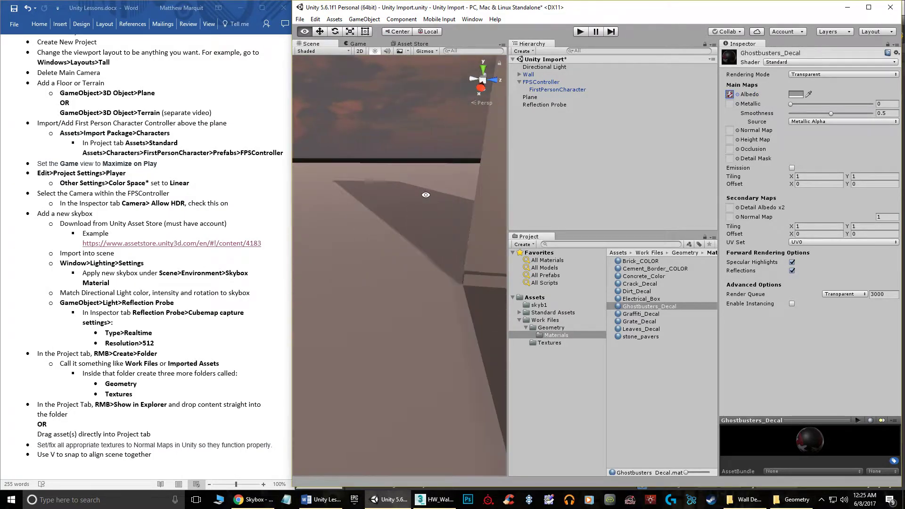
right_drag(375, 231, 413, 220)
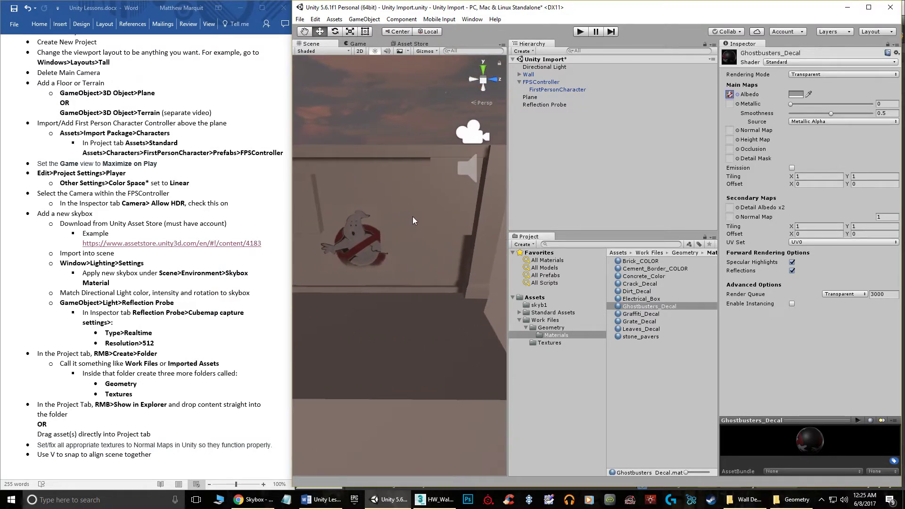
- Assign the concrete texture as the albedo map of the Concrete_Color material
click(651, 276)
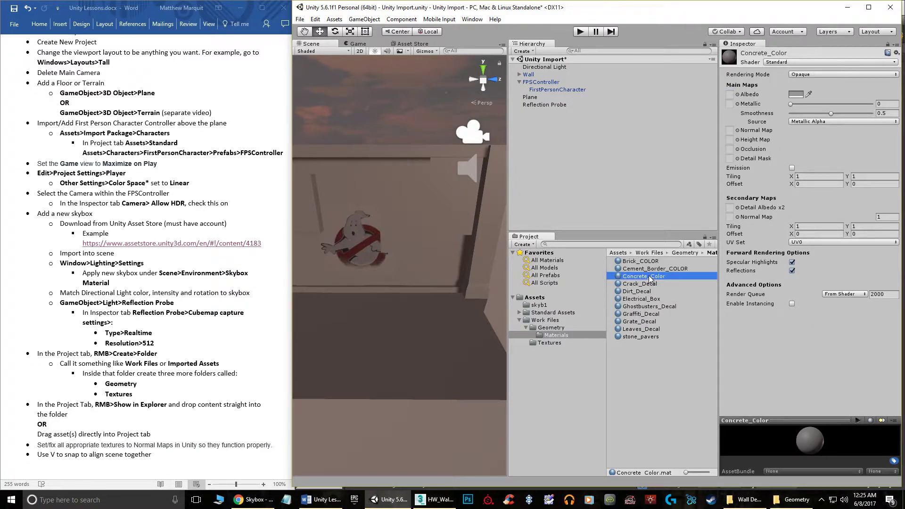
click(738, 95)
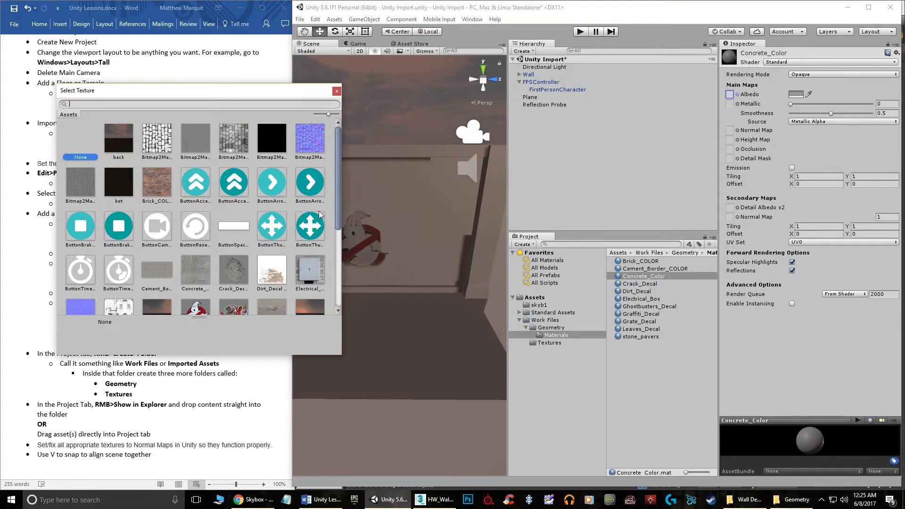
double_click(195, 280)
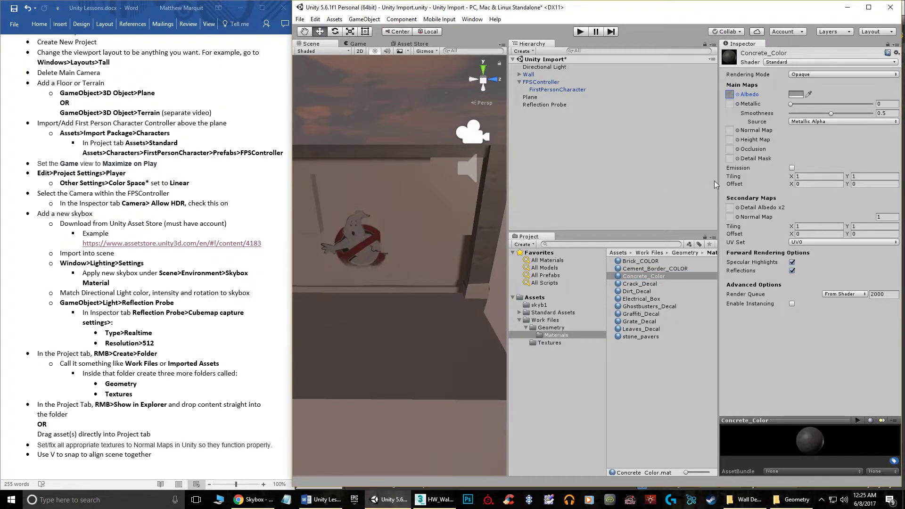
- Assign the brick color texture as the albedo map of the Brick_COLOR material
click(635, 285)
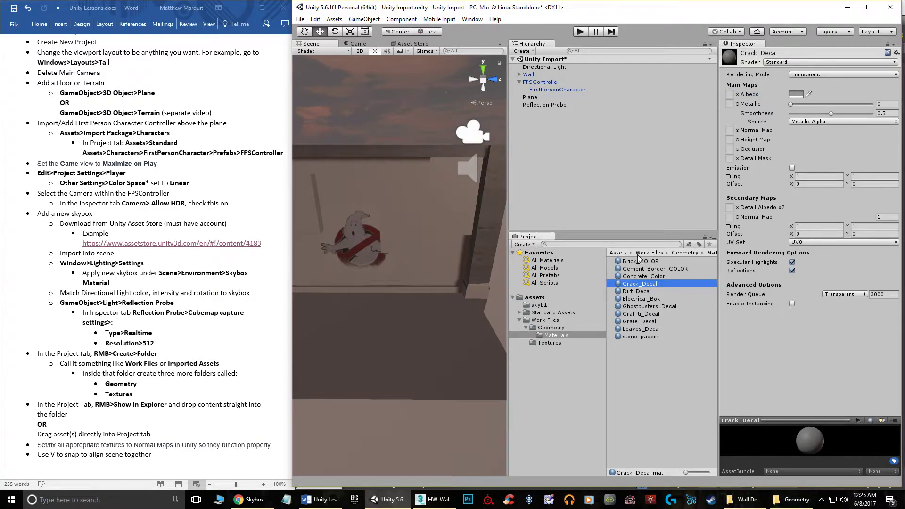
click(642, 276)
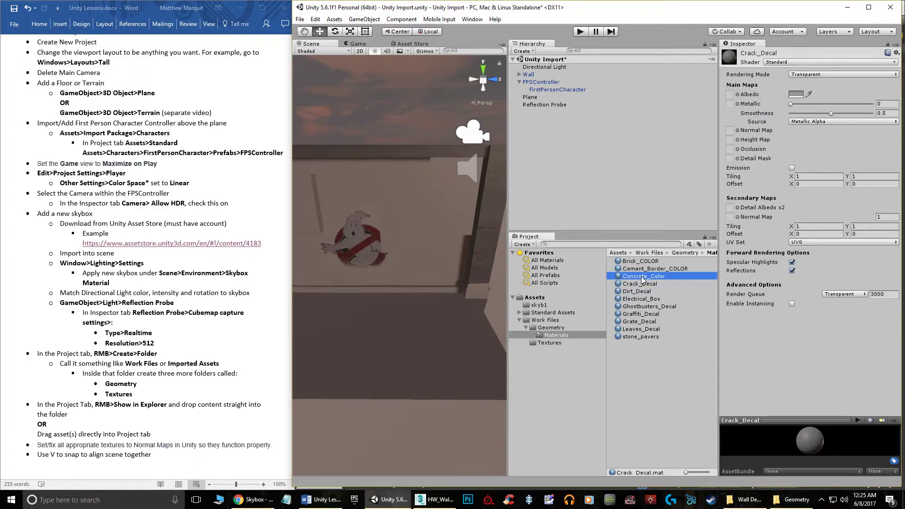
click(649, 262)
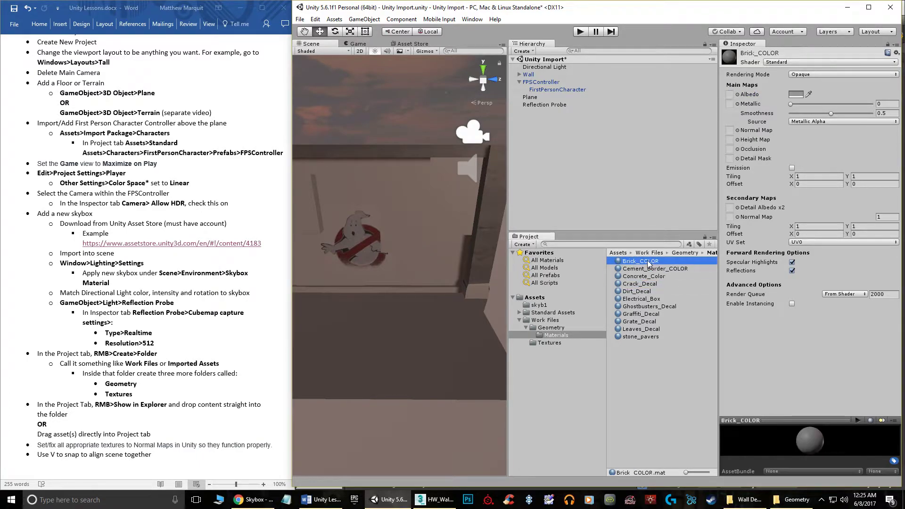
click(738, 95)
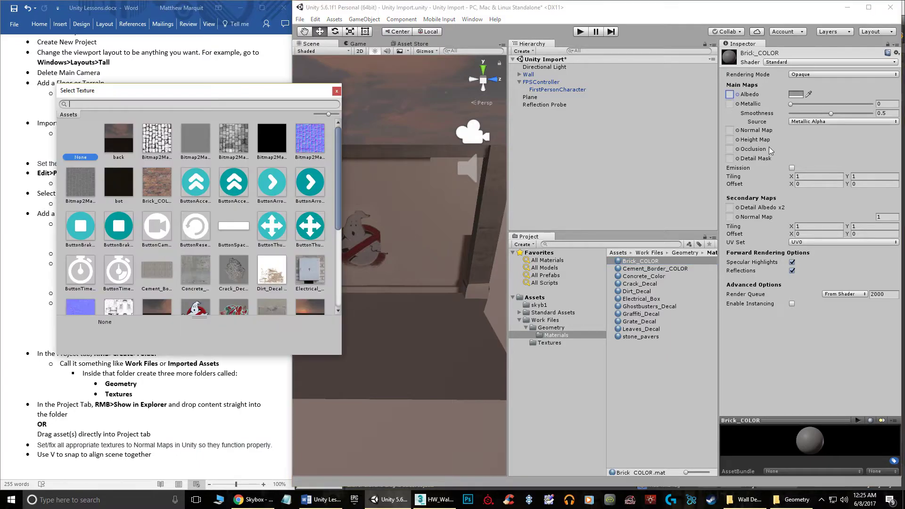
double_click(157, 186)
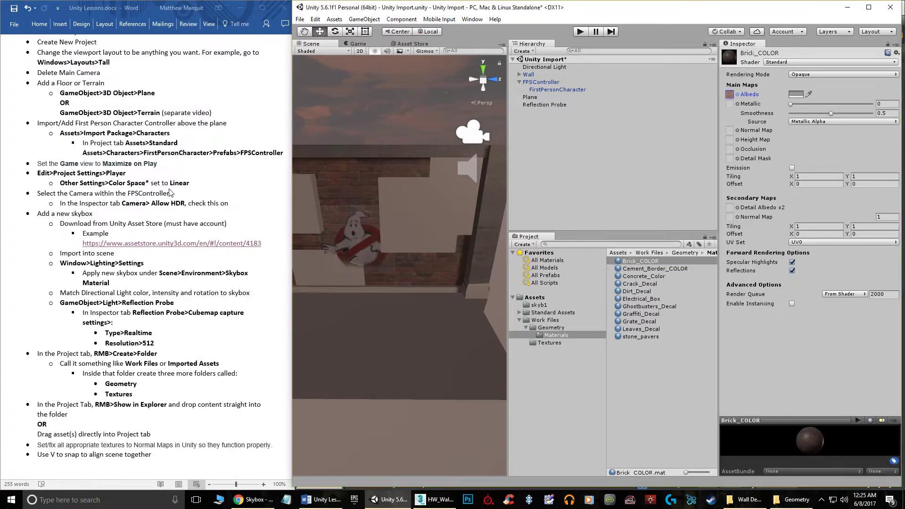
- Assign the Electrical_Box - Copy texture as the albedo map of the Electrical_Box material
click(639, 299)
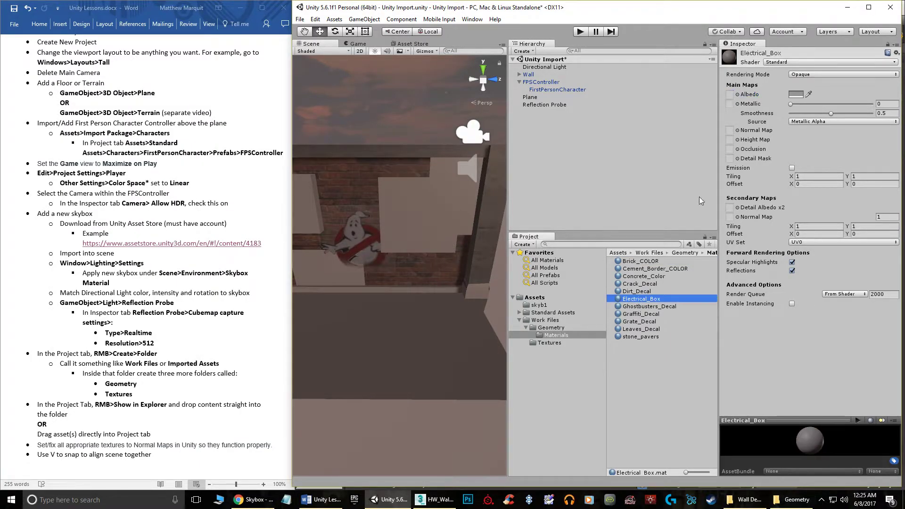
click(738, 95)
double_click(310, 269)
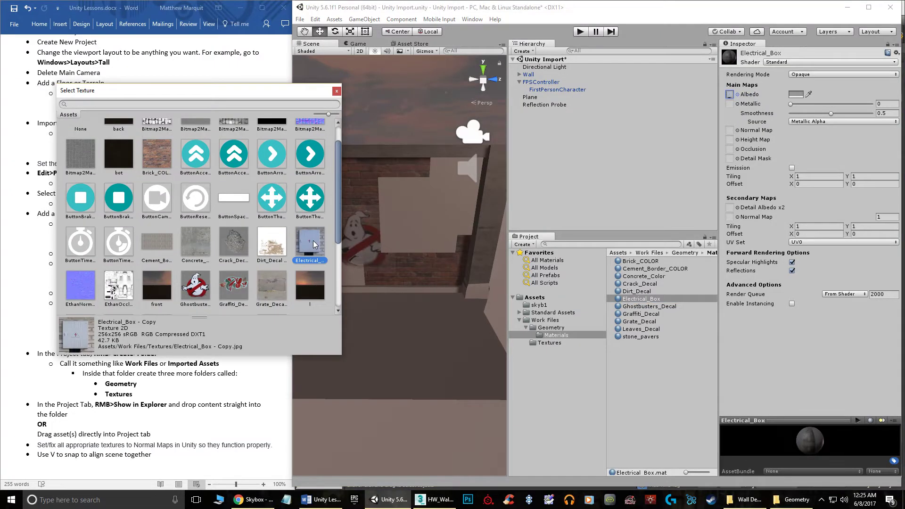
- Assign the graffiti decal texture as the albedo map of the Graffiti_Decal material
click(648, 314)
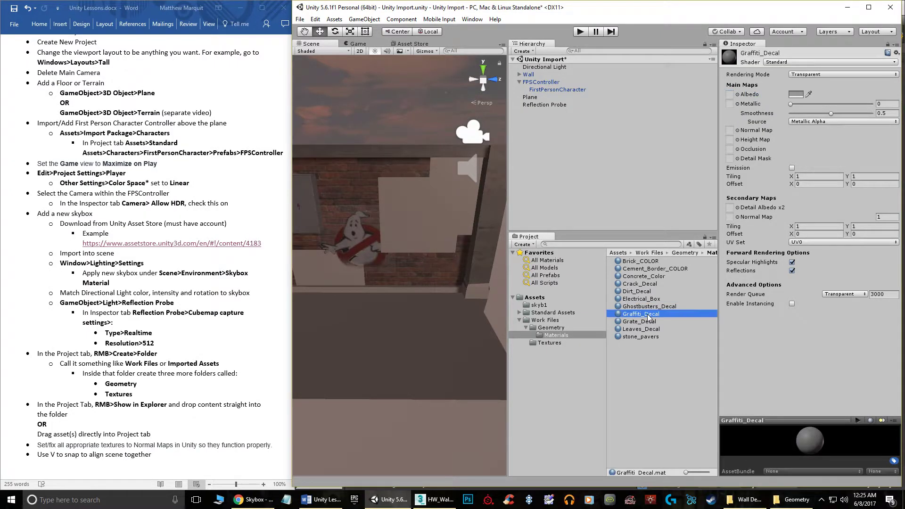
click(738, 95)
scroll(261, 257, down, 2)
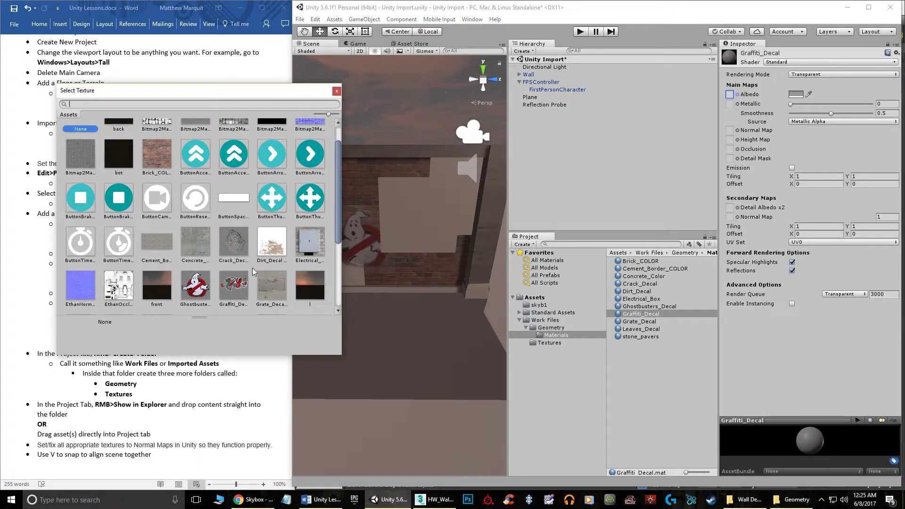
click(242, 292)
double_click(242, 291)
- Assign the Grate_Decal - Copy texture as the albedo map of the Grate_Decal material
click(639, 322)
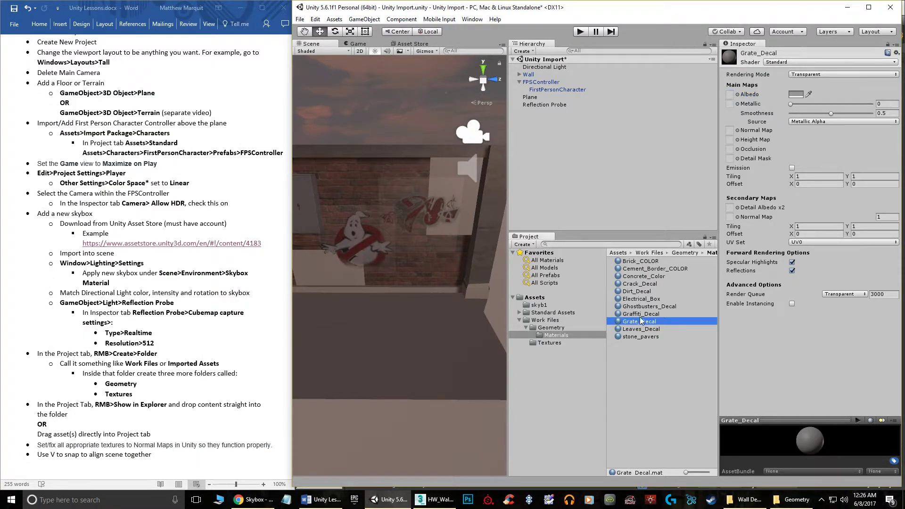
click(738, 95)
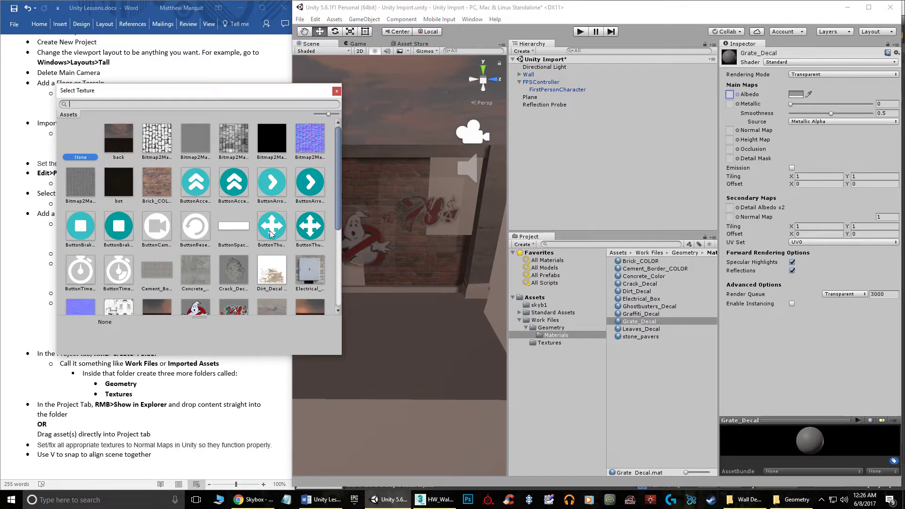
scroll(248, 261, down, 1)
double_click(272, 286)
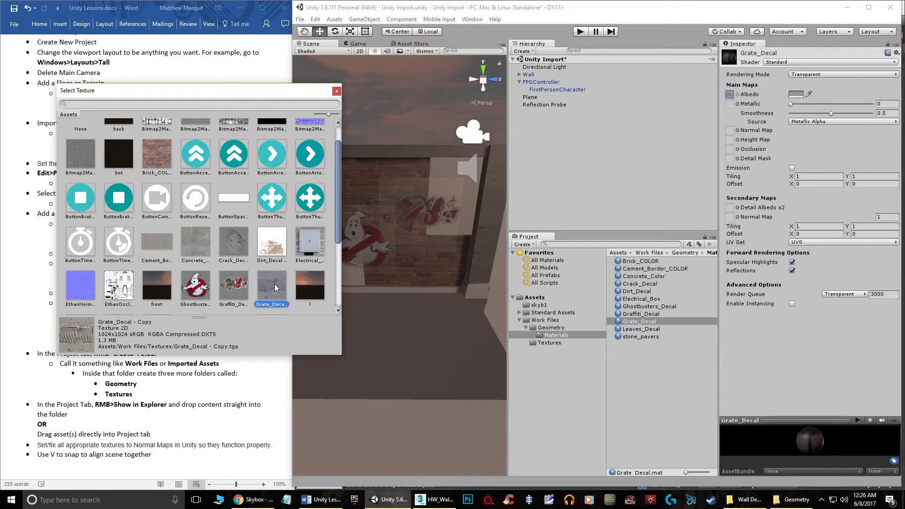
- Assign the leaves decal texture as the albedo map of the Leaves_Decal material
click(645, 329)
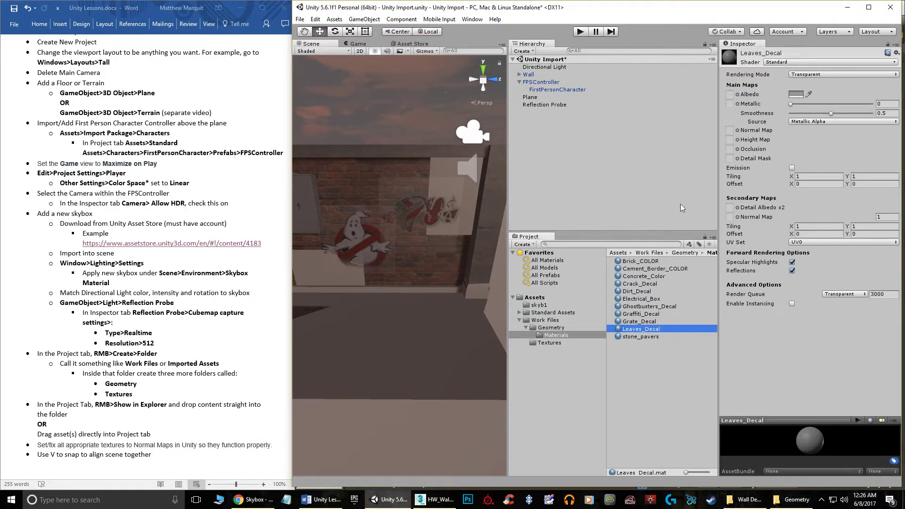
click(738, 95)
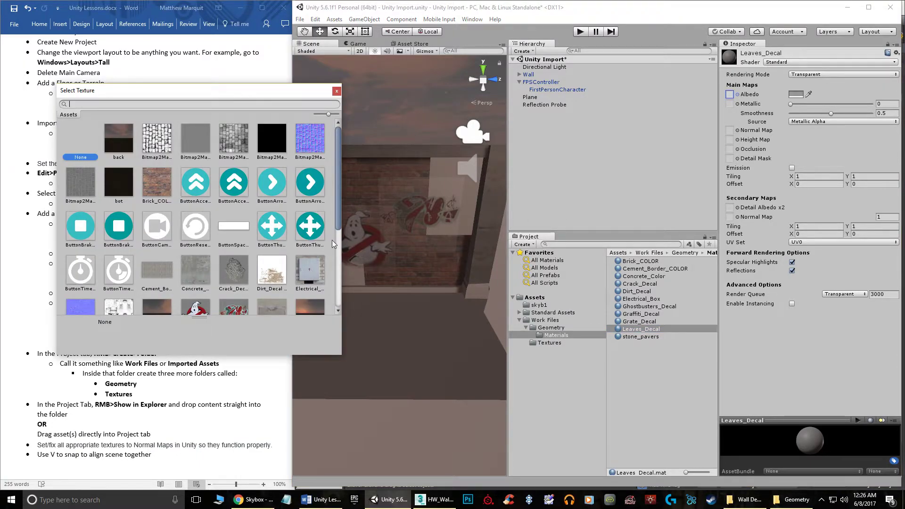
scroll(320, 246, down, 1)
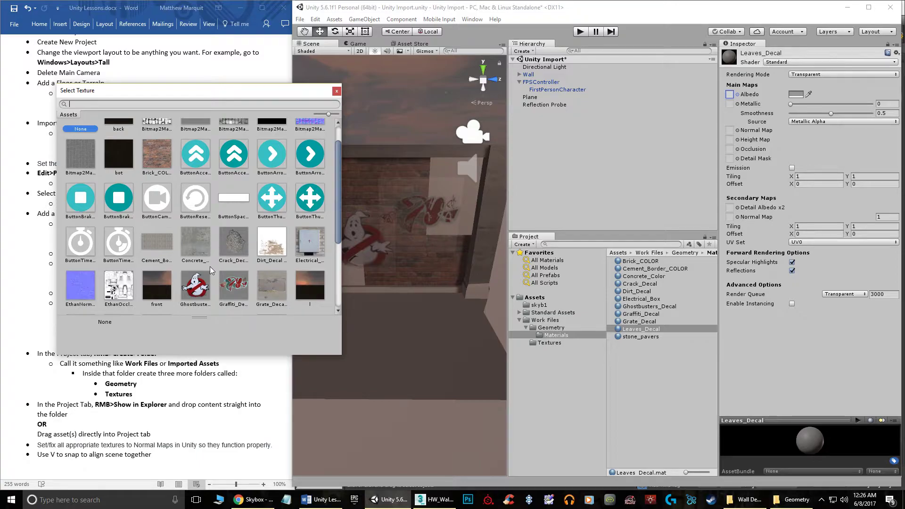
scroll(210, 266, down, 3)
double_click(83, 252)
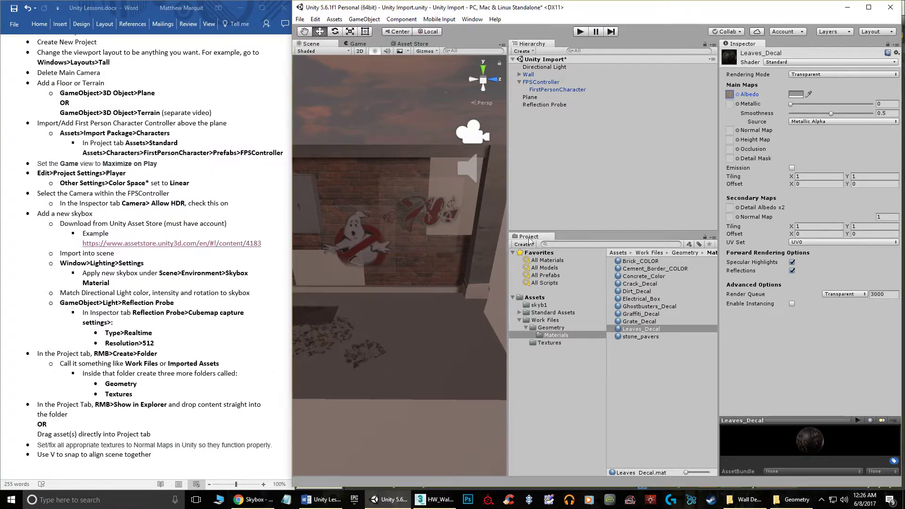
- Assign the stone paver texture as the albedo map of the stone_pavers material
click(644, 336)
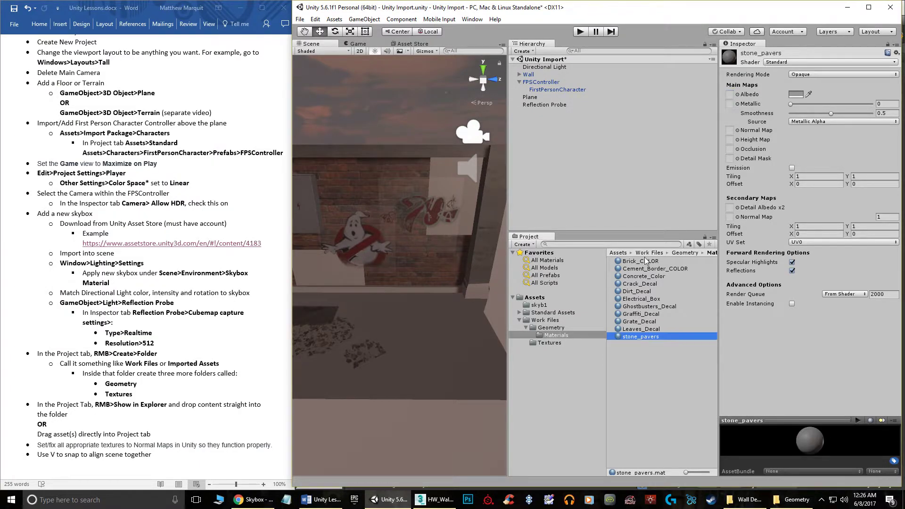
click(738, 94)
scroll(283, 287, down, 3)
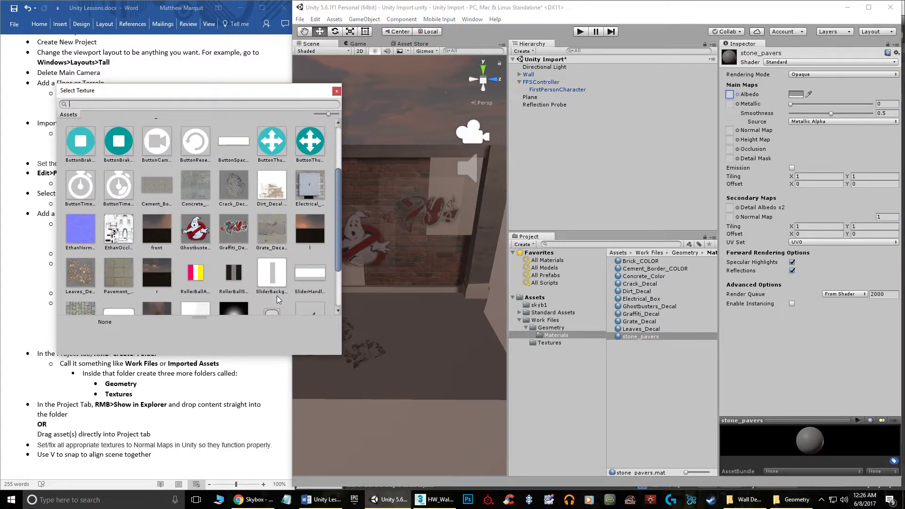
double_click(80, 288)
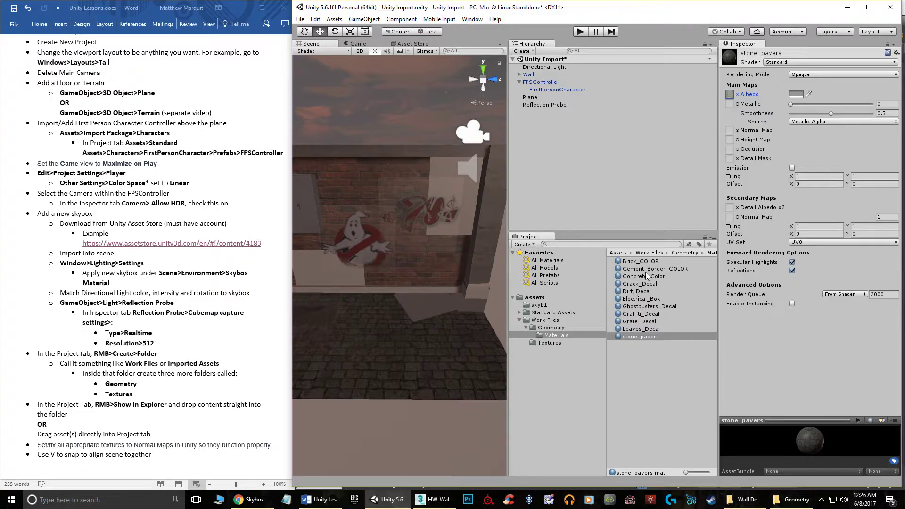
- Assign the dirt decal texture as the albedo map of the Dirt_Decal material
click(641, 292)
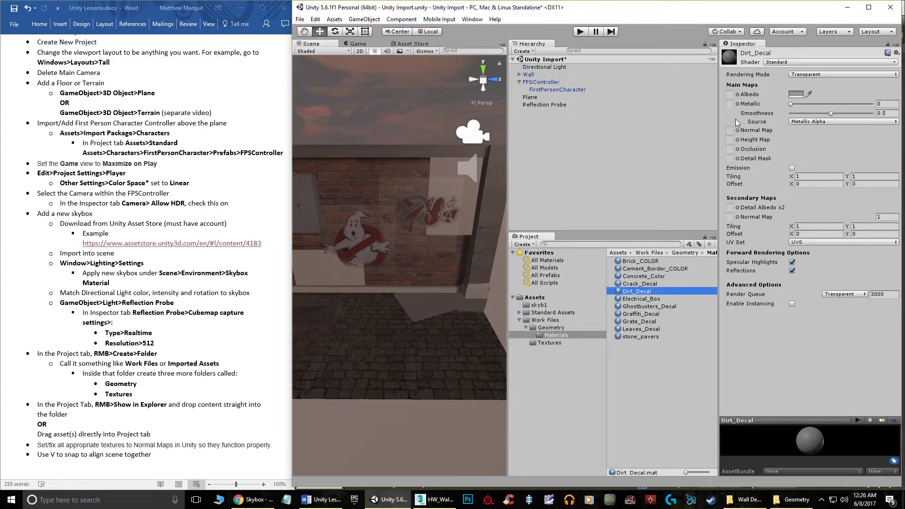
click(738, 94)
scroll(236, 261, down, 1)
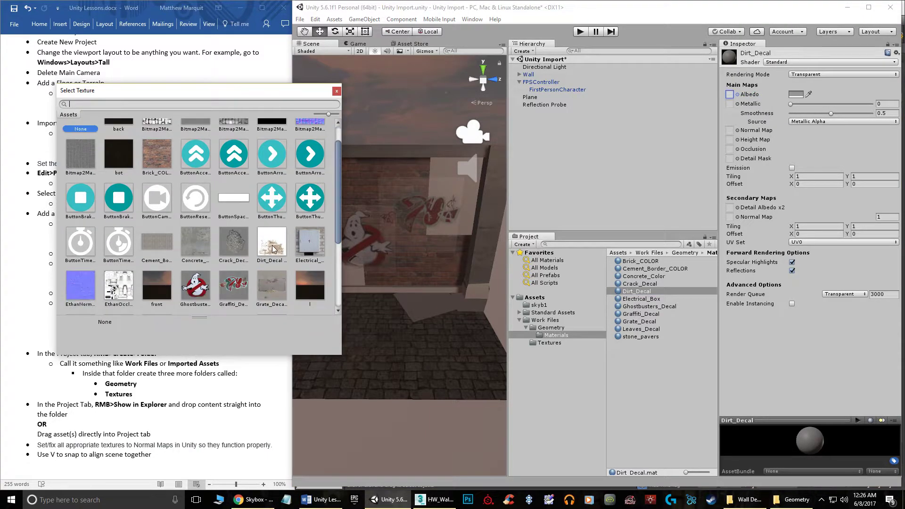
double_click(274, 249)
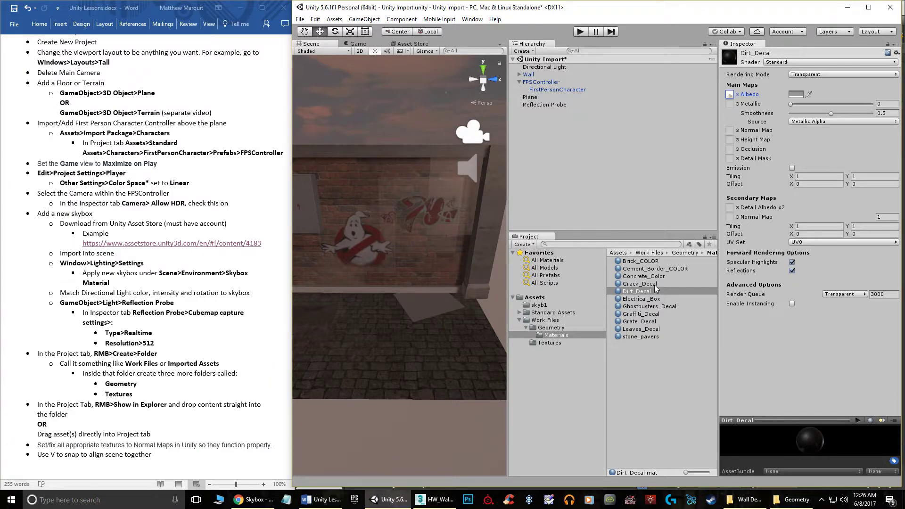
- Assign the Crack_Decal - Copy texture as the albedo map of the Crack_Decal material
click(654, 284)
click(738, 95)
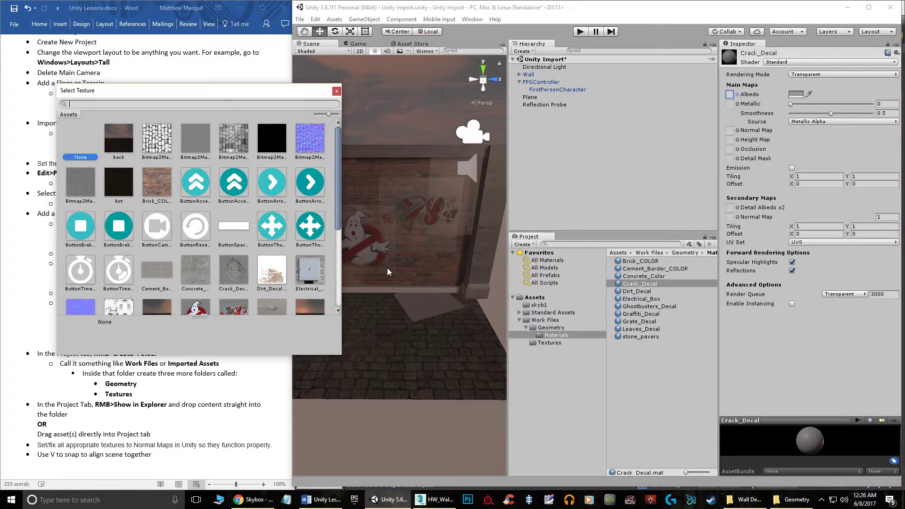
click(239, 273)
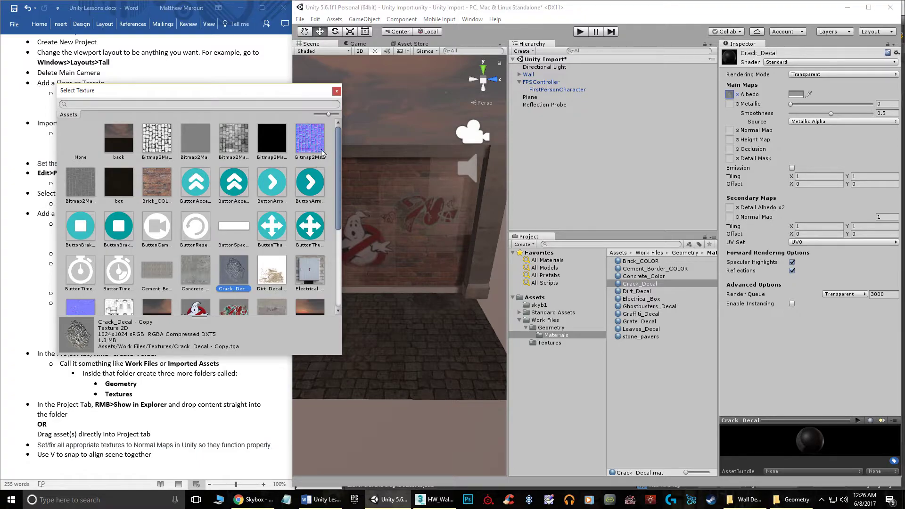
click(337, 92)
- Assign the cement border texture as the albedo map of the Cement_Border_COLOR material
right_drag(372, 199, 437, 265)
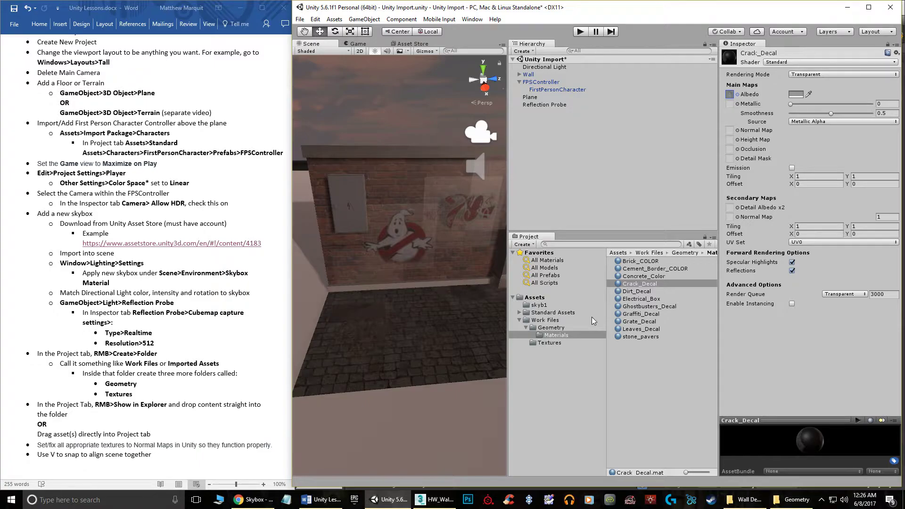
click(642, 270)
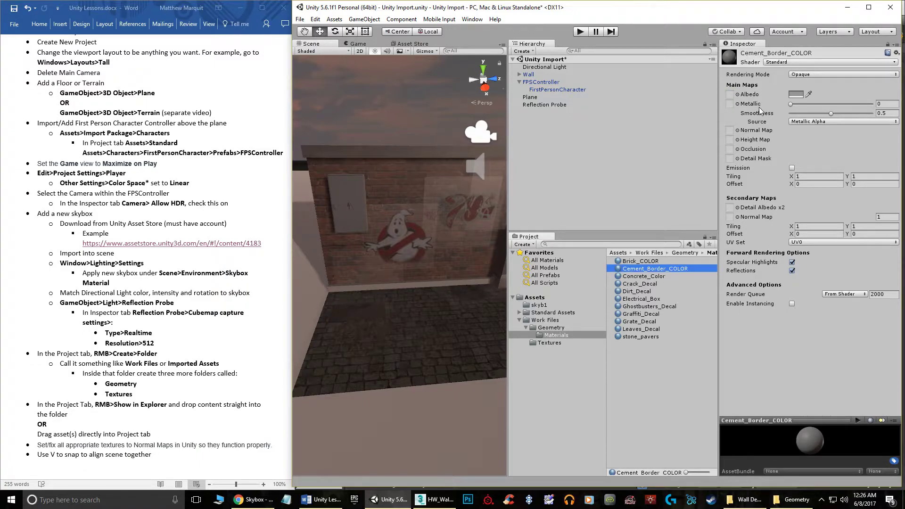
click(737, 95)
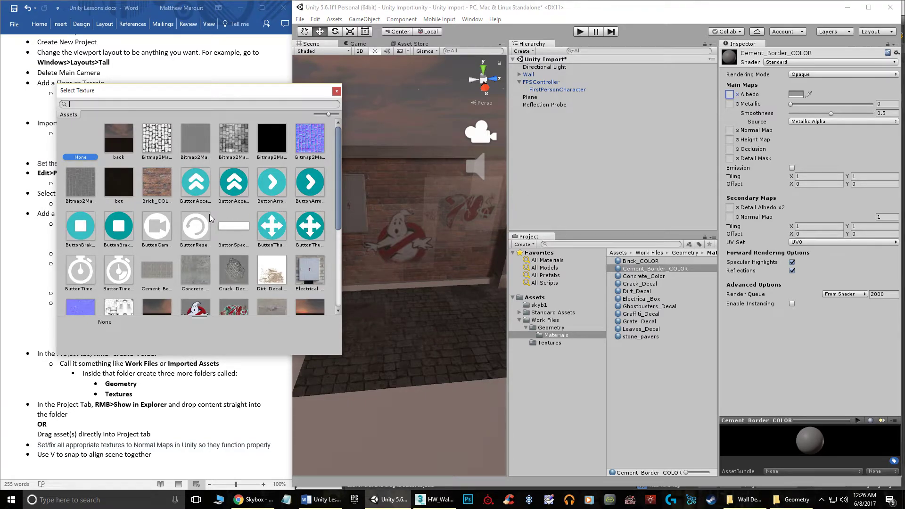
double_click(162, 244)
- Add a point light to the scene
scroll(400, 239, up, 5)
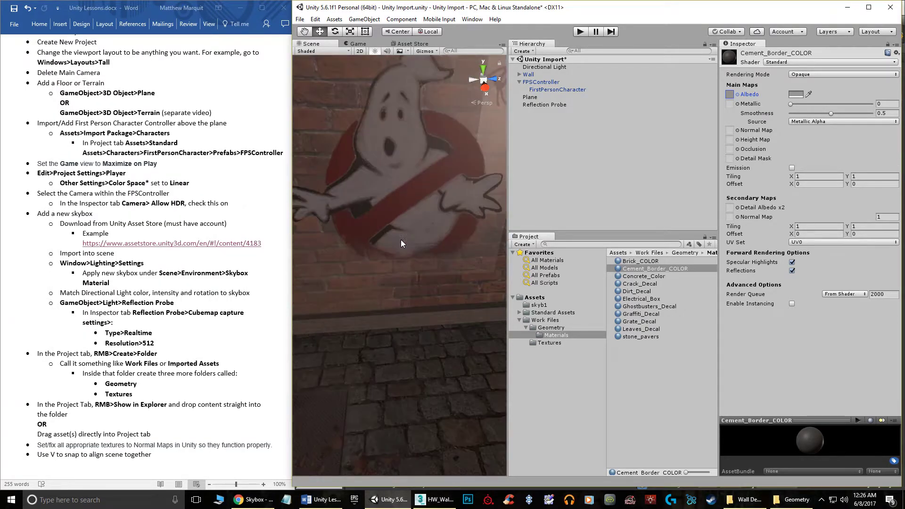
middle_drag(401, 239, 390, 233)
right_drag(390, 233, 436, 167)
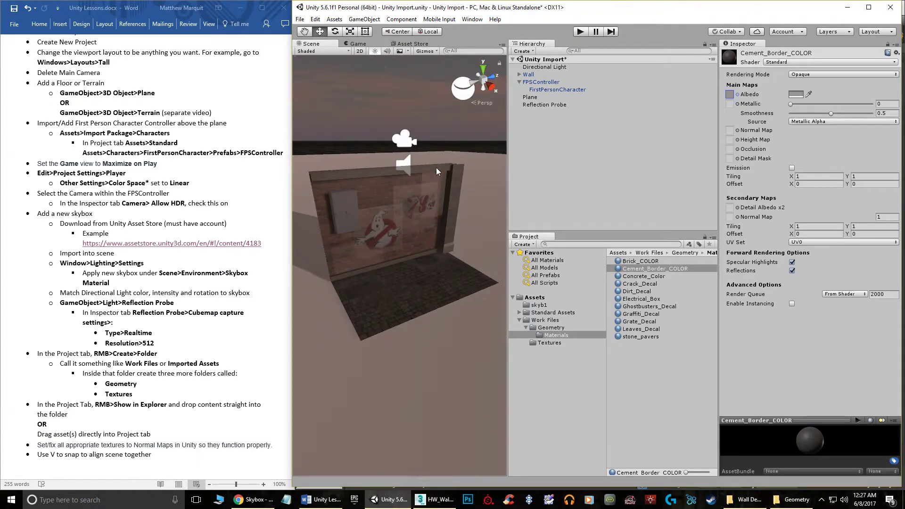
click(364, 20)
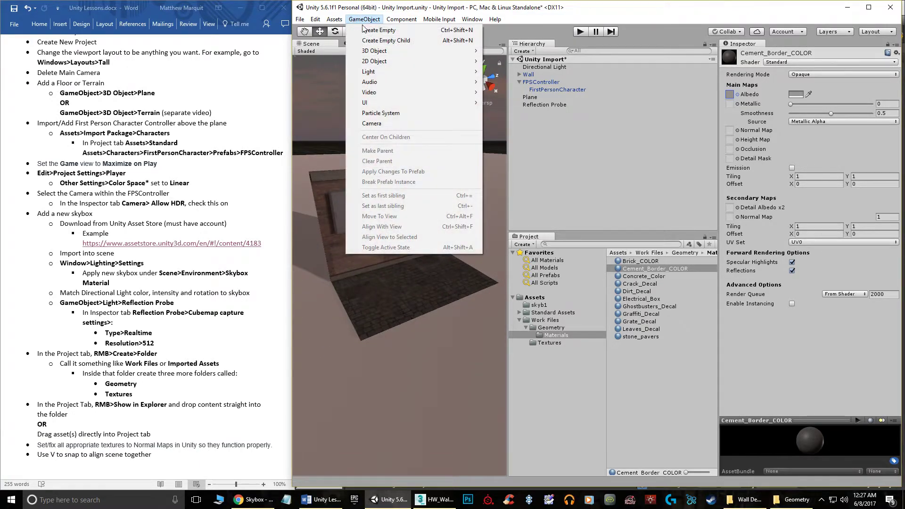
mouse_move(395, 72)
click(509, 82)
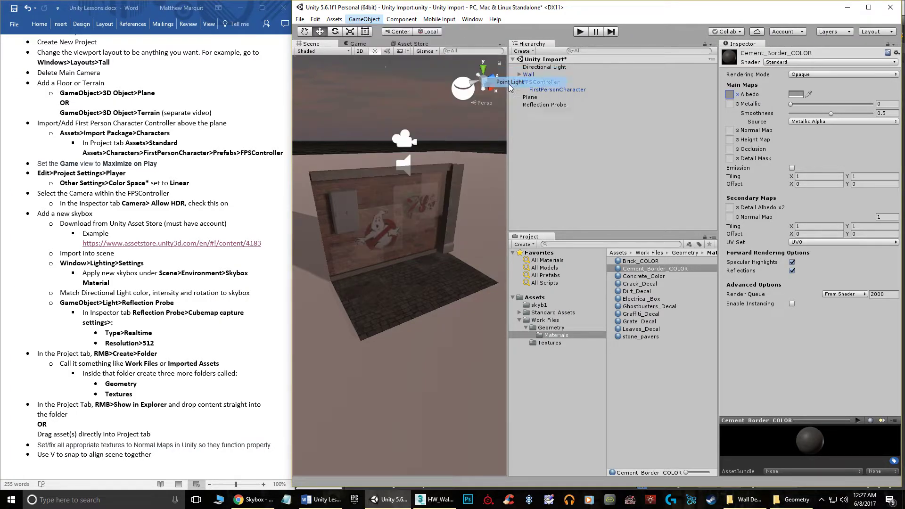
- Move the point light in front of the brick wall to about X 6.26, Y 1.86, Z -0.87
drag(399, 240, 395, 263)
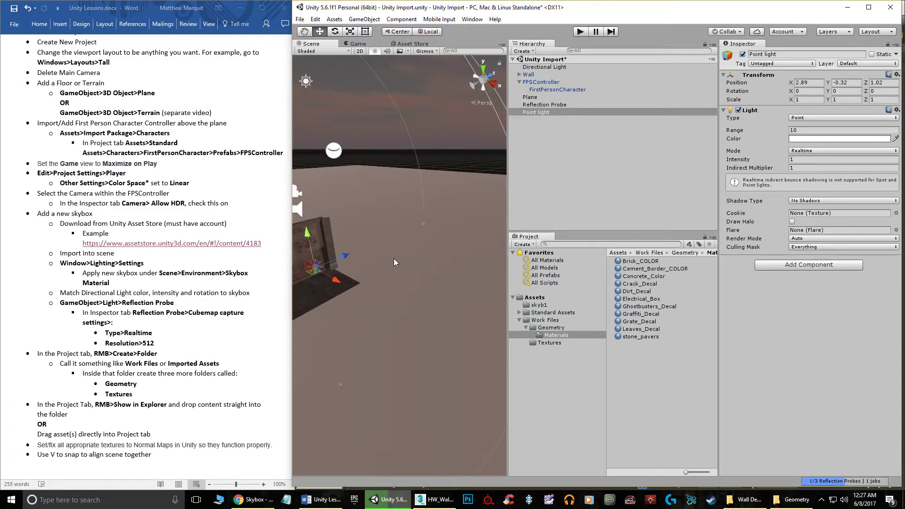
drag(345, 277, 386, 238)
drag(400, 269, 375, 262)
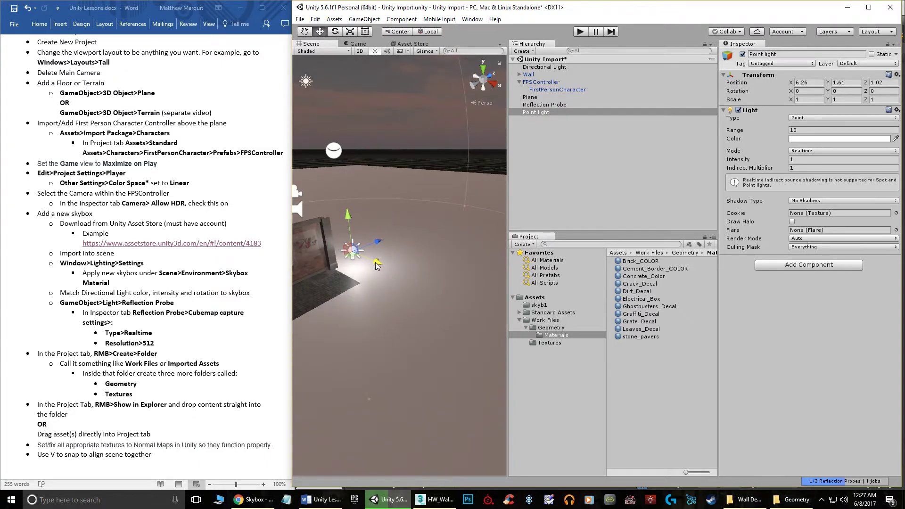
drag(349, 219, 344, 256)
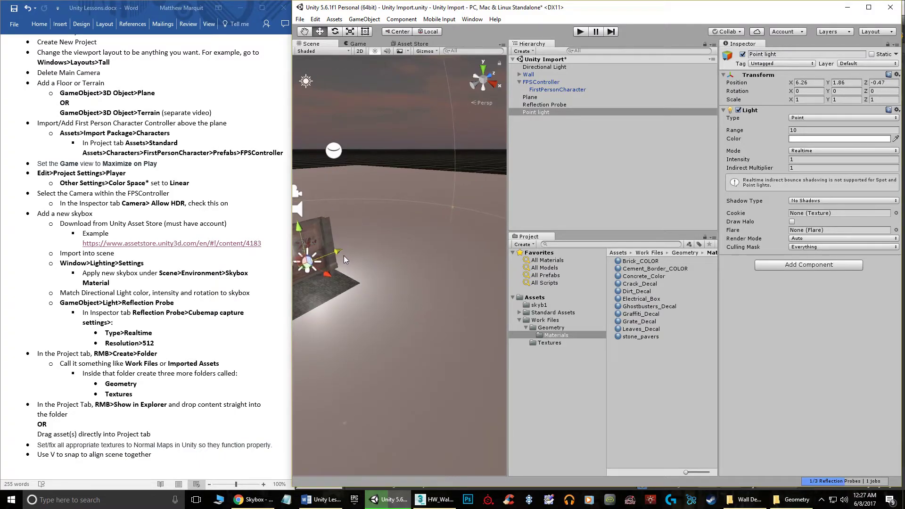
- Frame the point light and widen the Scene view to inspect the lit wall and stone floor up close
key(f)
scroll(361, 257, up, 8)
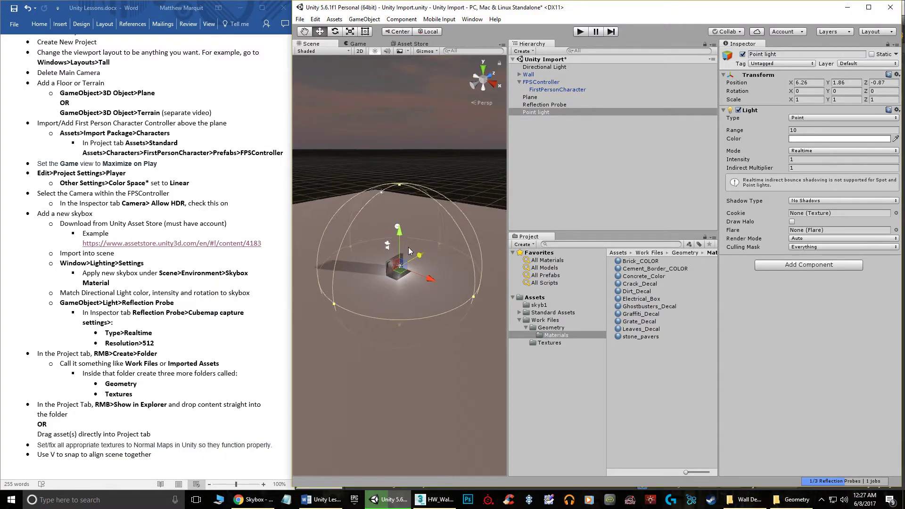
alt+drag(409, 266, 328, 231)
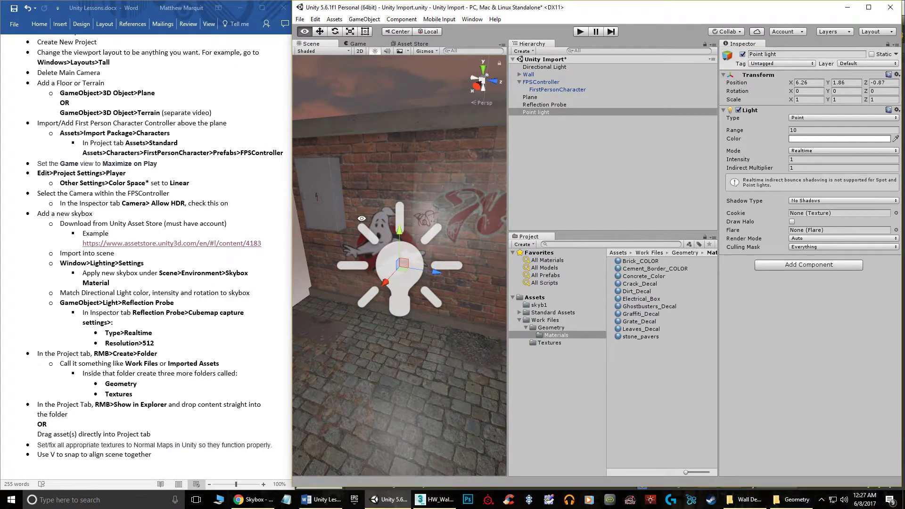
drag(507, 197, 660, 197)
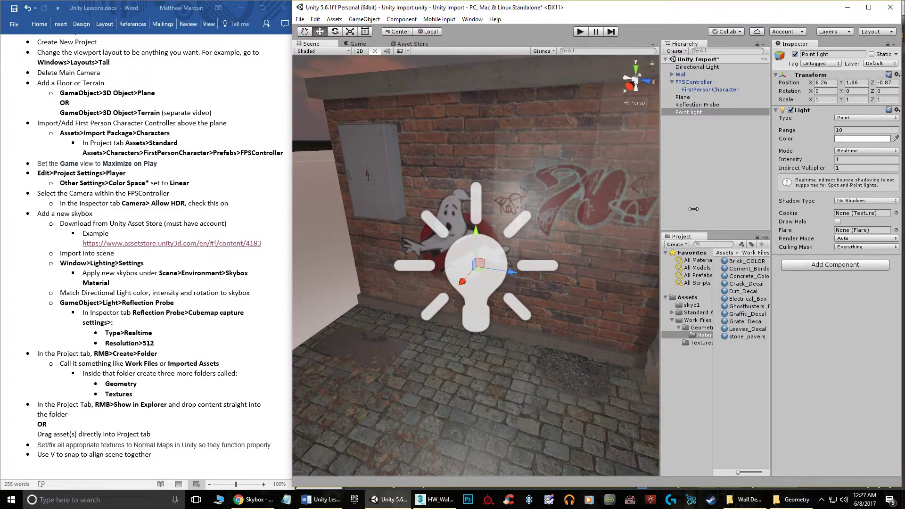
alt+drag(608, 184, 563, 216)
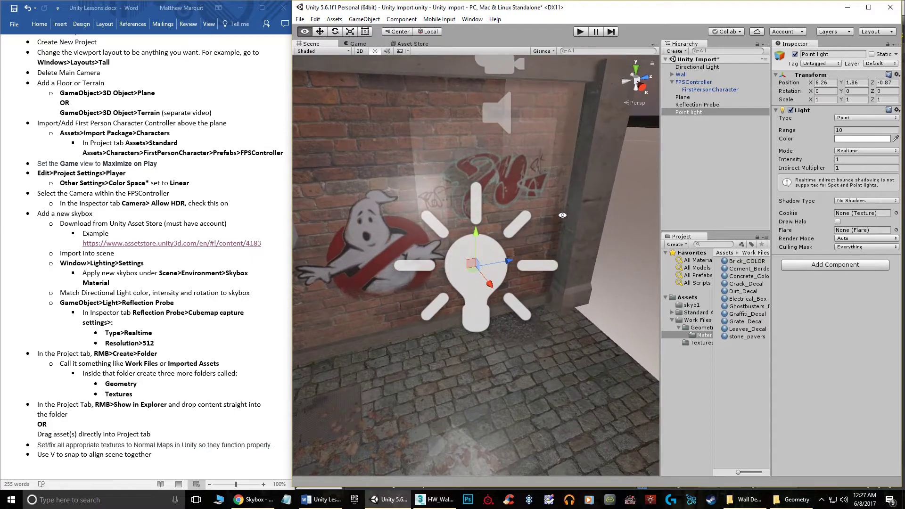
drag(549, 349, 462, 387)
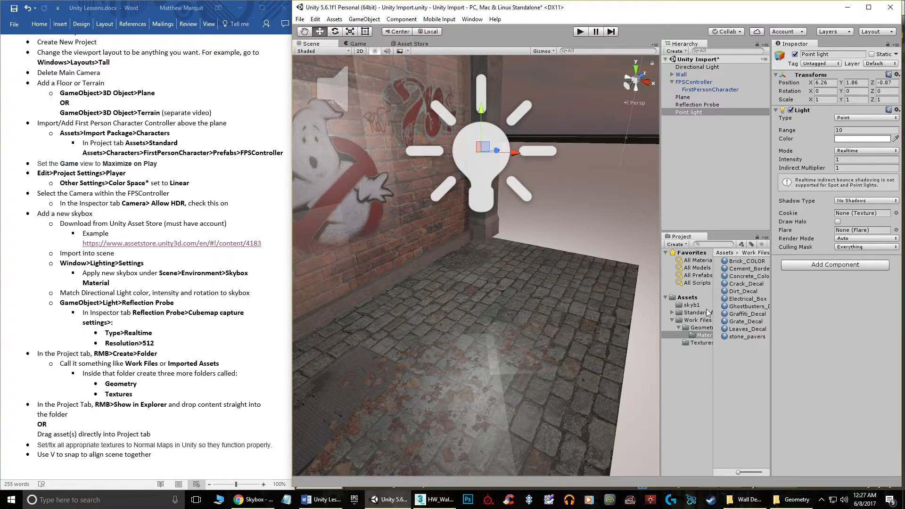
- Set the smoothness of the Leaves_Decal material to 0
click(740, 329)
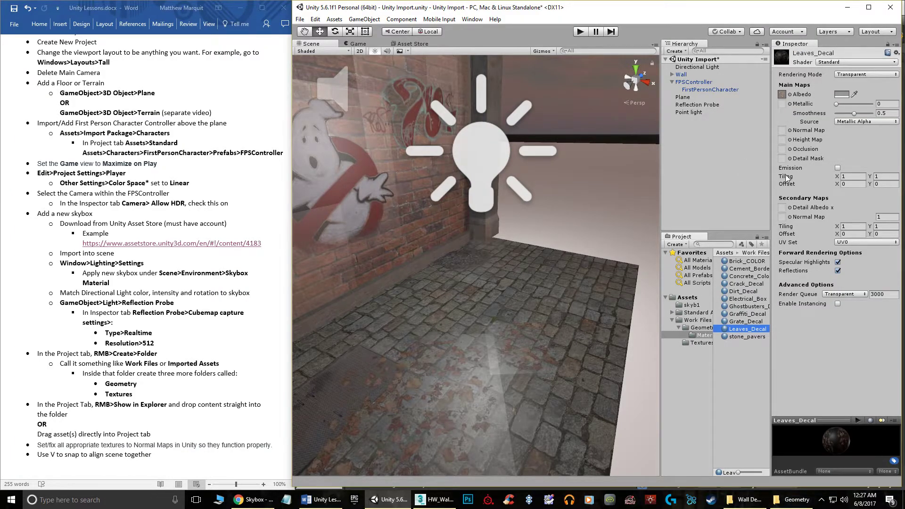
mouse_move(818, 114)
mouse_down()
mouse_move(830, 116)
mouse_move(813, 116)
mouse_up()
right_drag(509, 276, 450, 259)
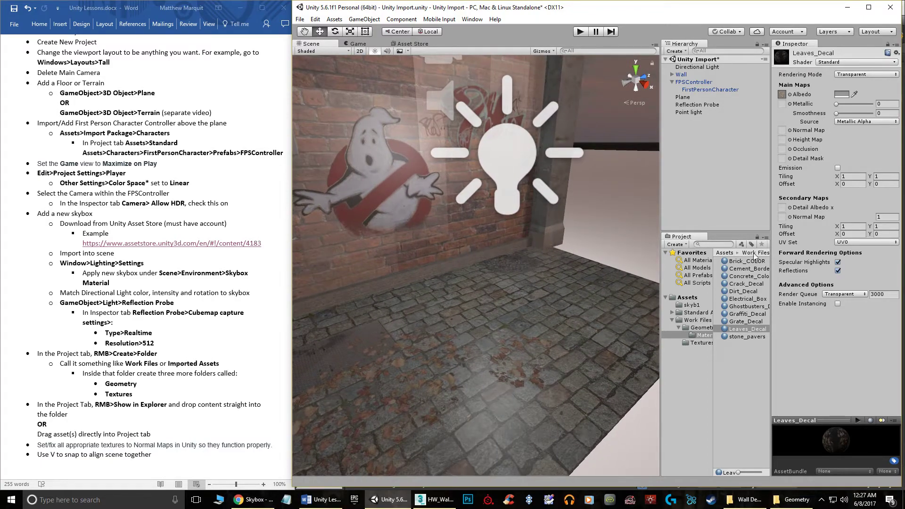
- Set the smoothness of the Crack_Decal and Ghostbusters_Decal materials to 0
click(748, 284)
click(854, 114)
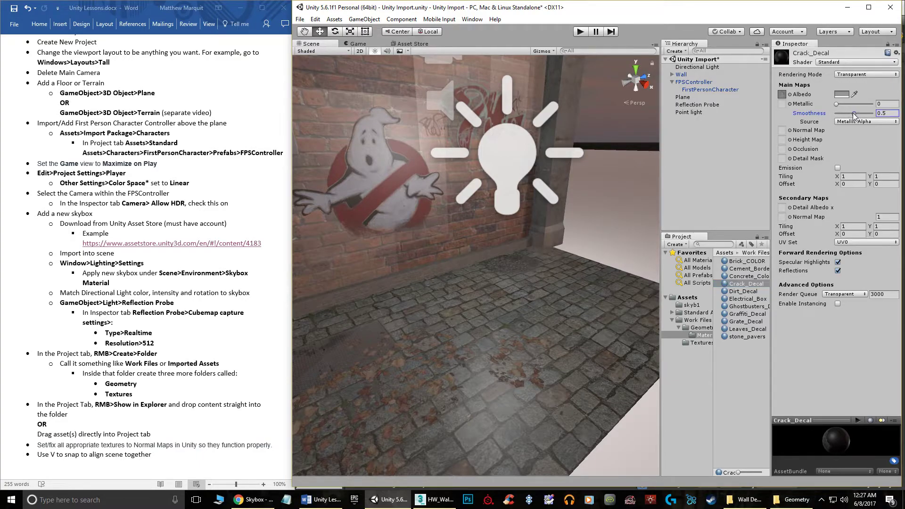
drag(855, 115, 769, 282)
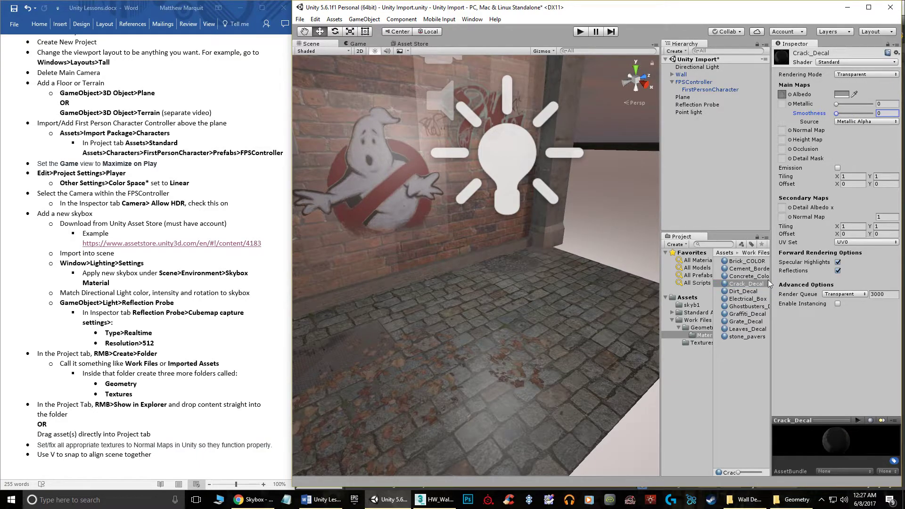
click(747, 307)
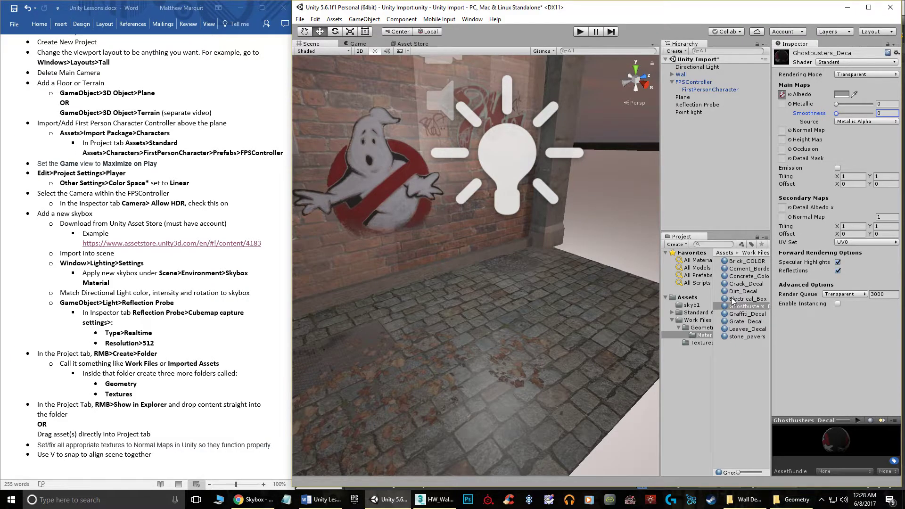
- Set the smoothness of the Grate_Decal material to 0 and check the Graffiti_Decal and Leaves_Decal materials
click(755, 322)
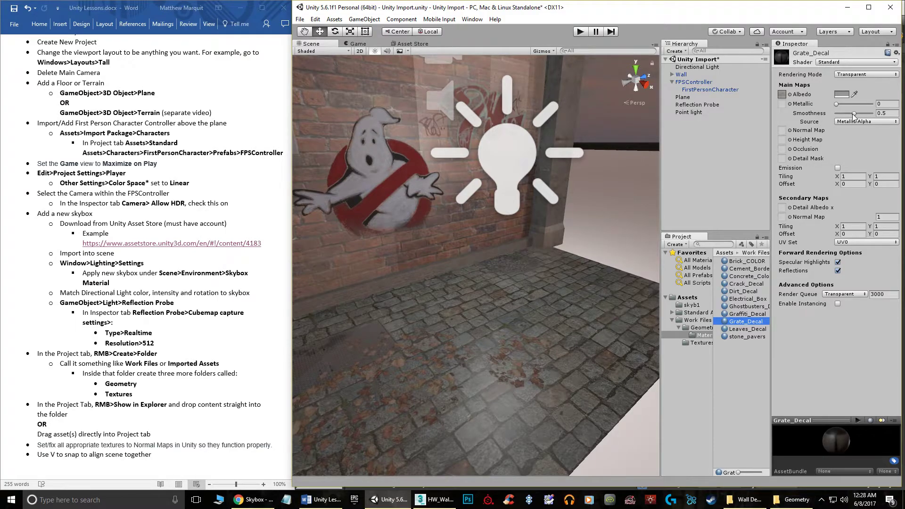
drag(855, 117, 833, 118)
click(747, 315)
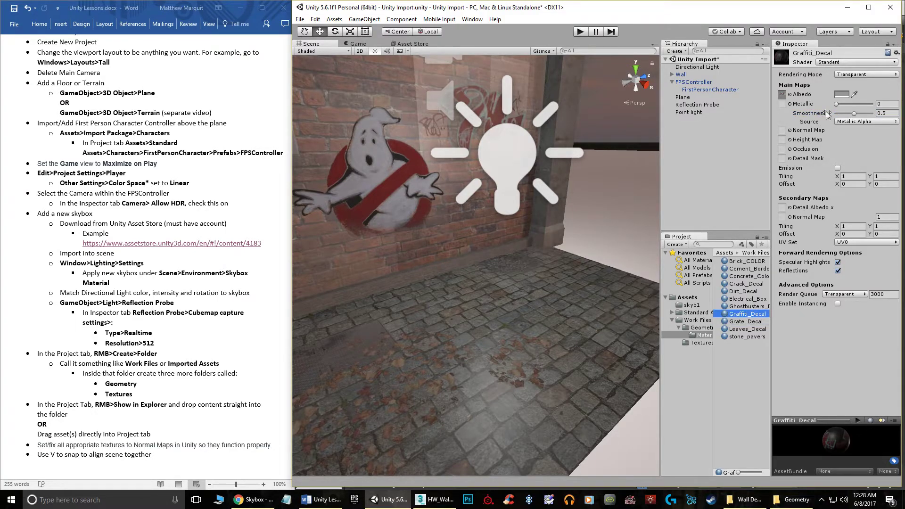
click(741, 329)
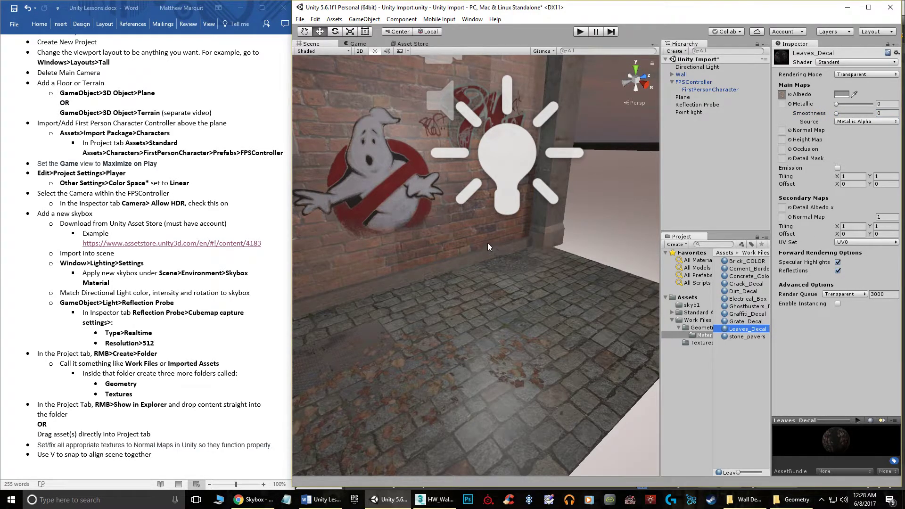
- Set the rendering mode of the Leaves_Decal material to Cutout and check the leaves on the stone floor
alt+drag(508, 235, 540, 238)
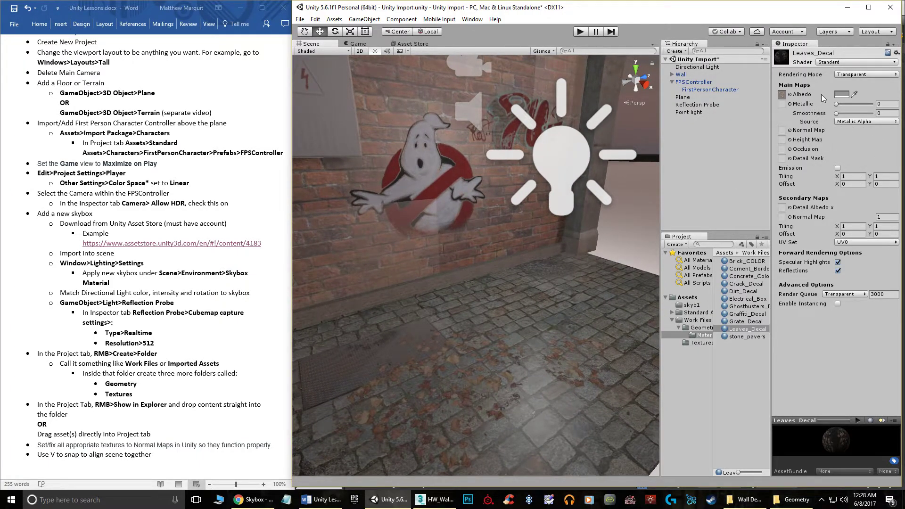
click(856, 74)
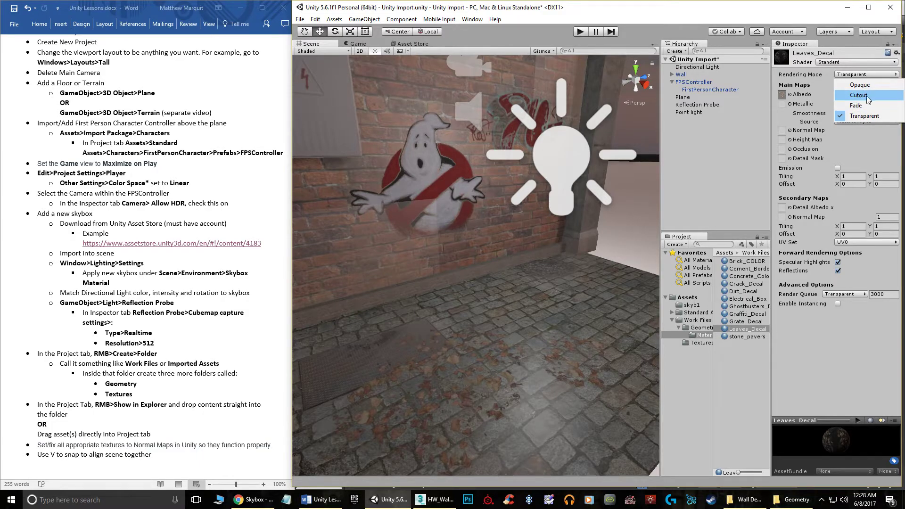
click(859, 96)
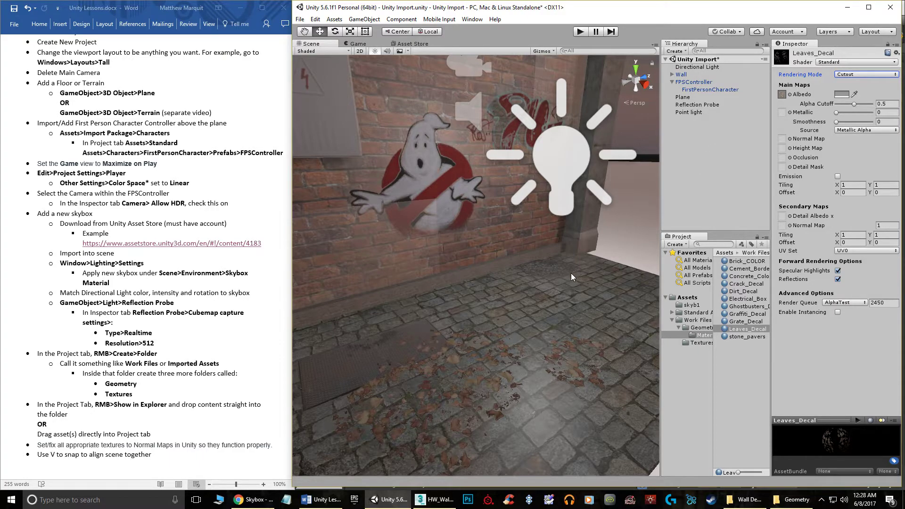
right_drag(471, 264, 452, 254)
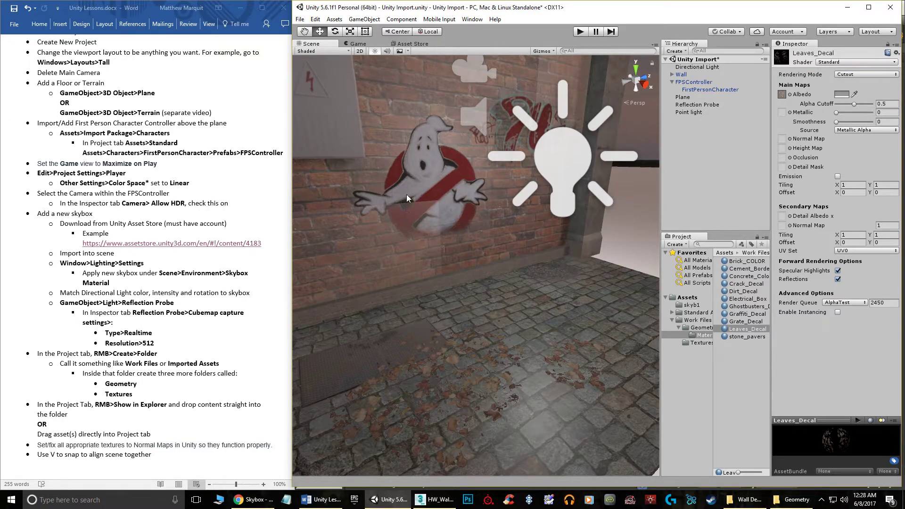
- Set the rendering mode of the Ghostbusters_Decal material to Cutout and check the decal on the brick wall
click(746, 307)
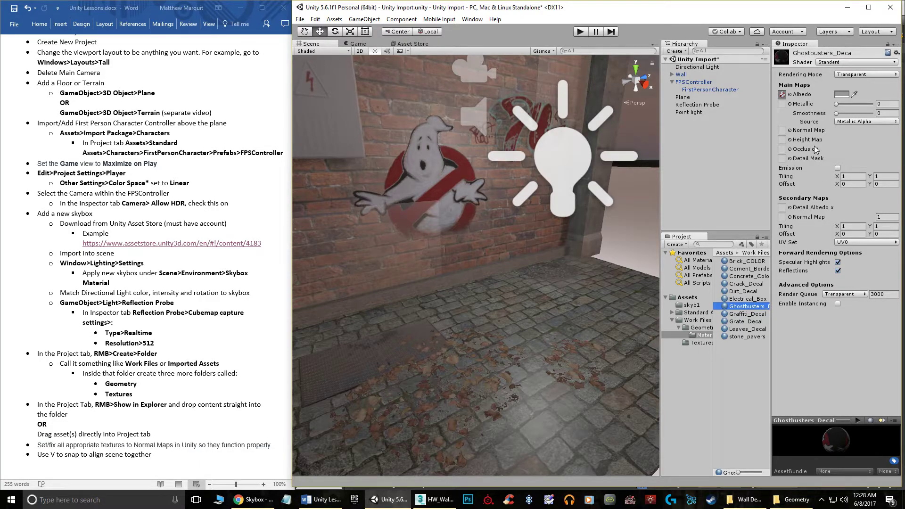
click(845, 75)
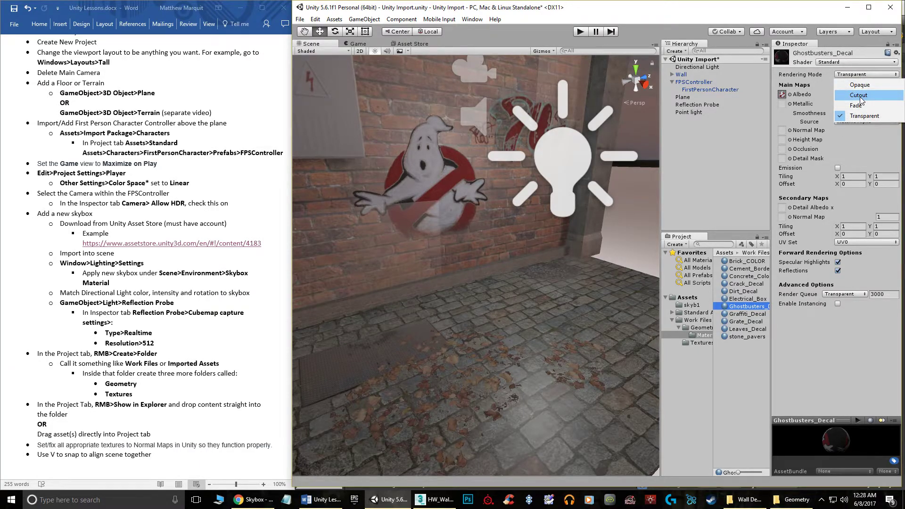
click(859, 95)
alt+drag(452, 157, 507, 186)
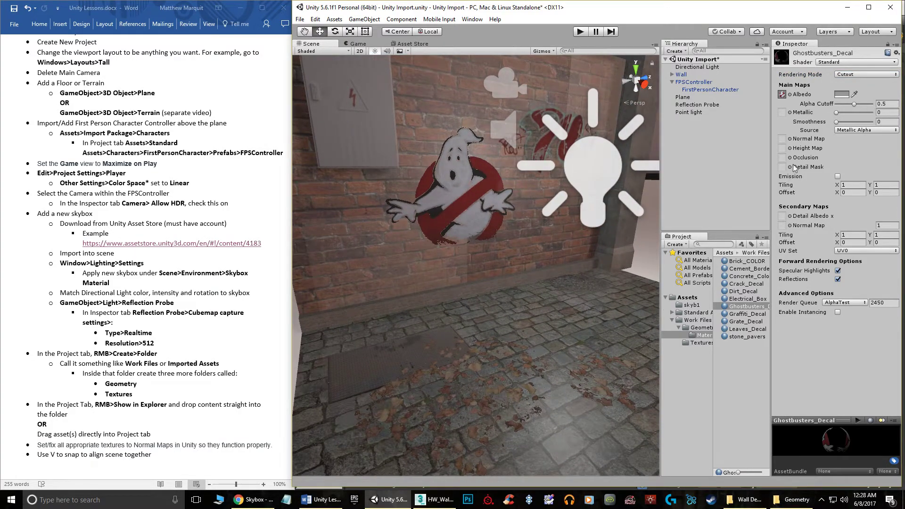
- Set the rendering mode of the Dirt_Decal material to Cutout and inspect the wall and floor
click(743, 292)
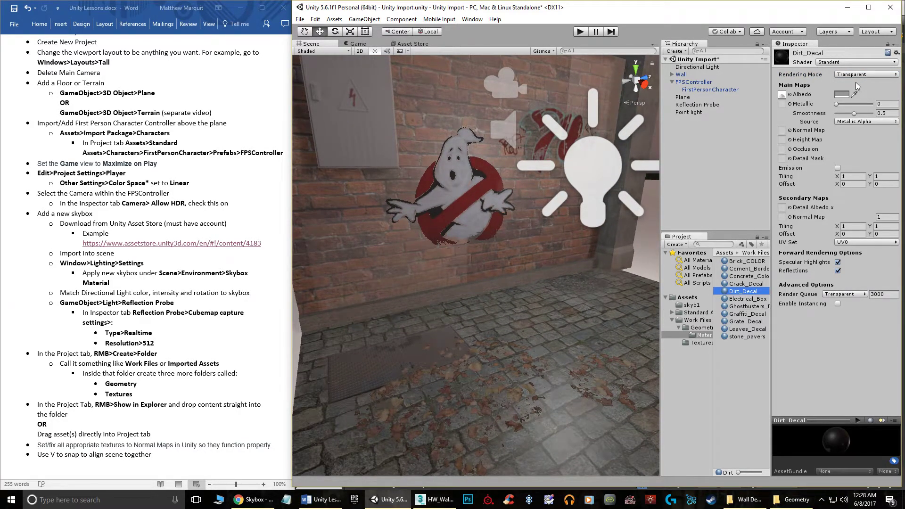
click(859, 74)
click(864, 97)
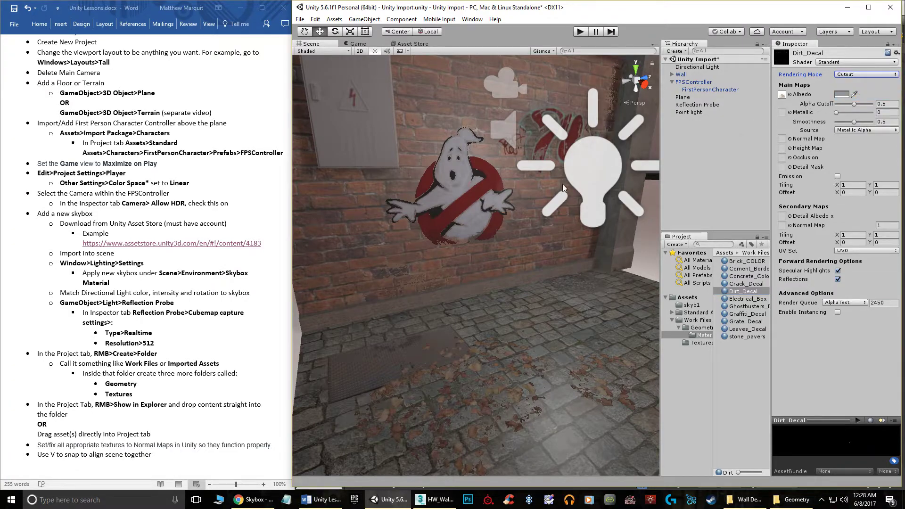
alt+drag(545, 214, 637, 203)
click(533, 219)
middle_drag(478, 303, 511, 246)
alt+drag(511, 247, 594, 239)
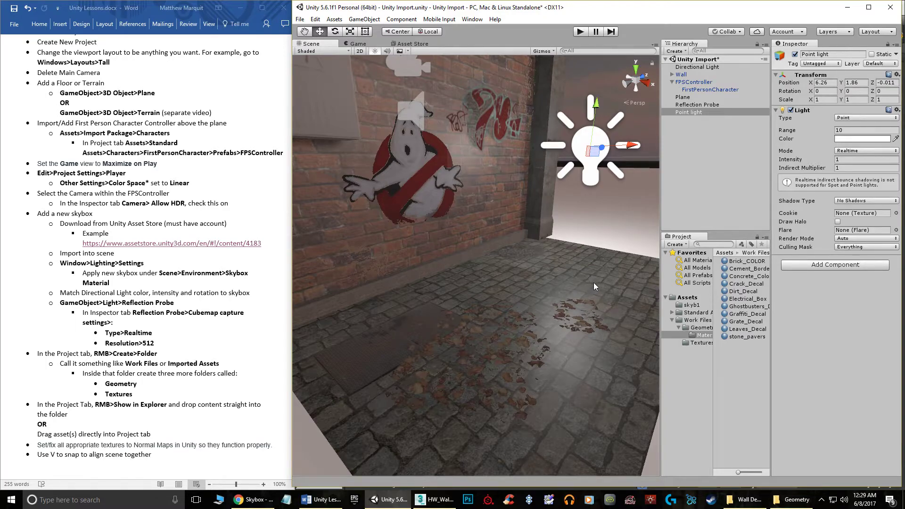
- Select the Ground object of the stone floor and frame it in the Scene view
scroll(589, 288, up, 2)
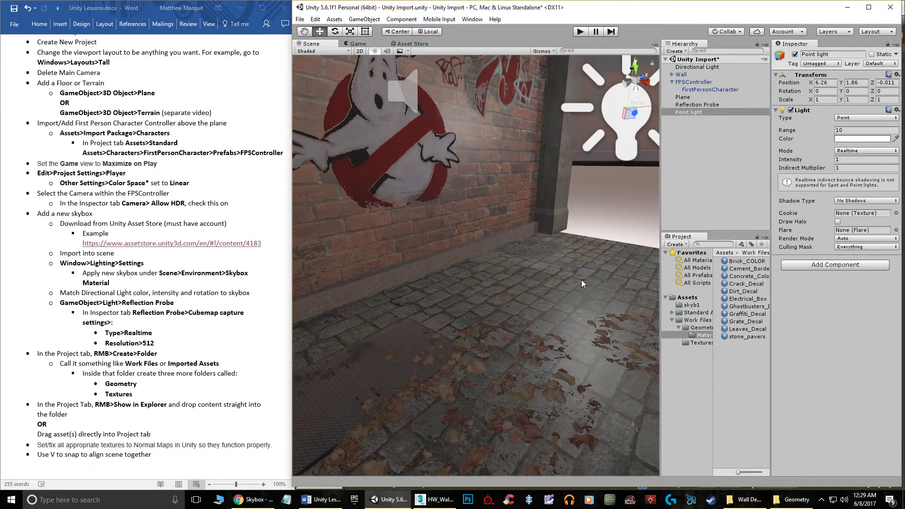
click(581, 282)
click(606, 288)
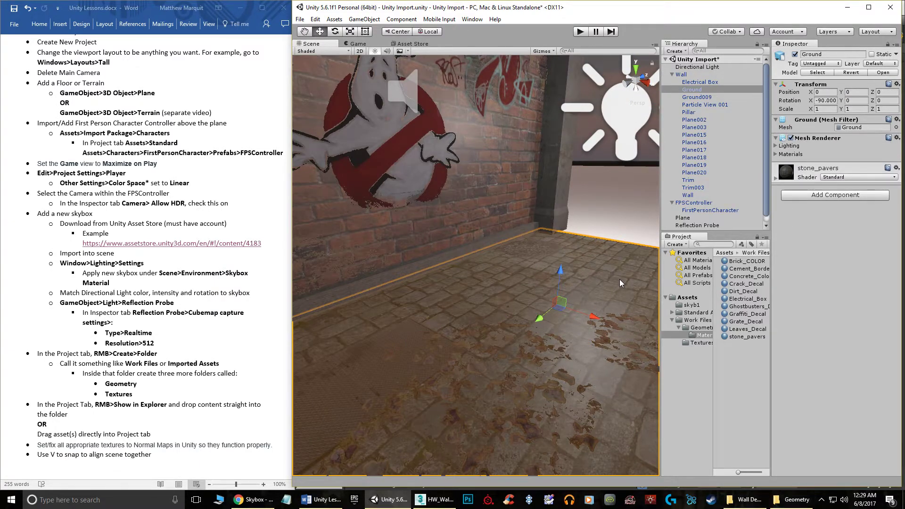
key(f)
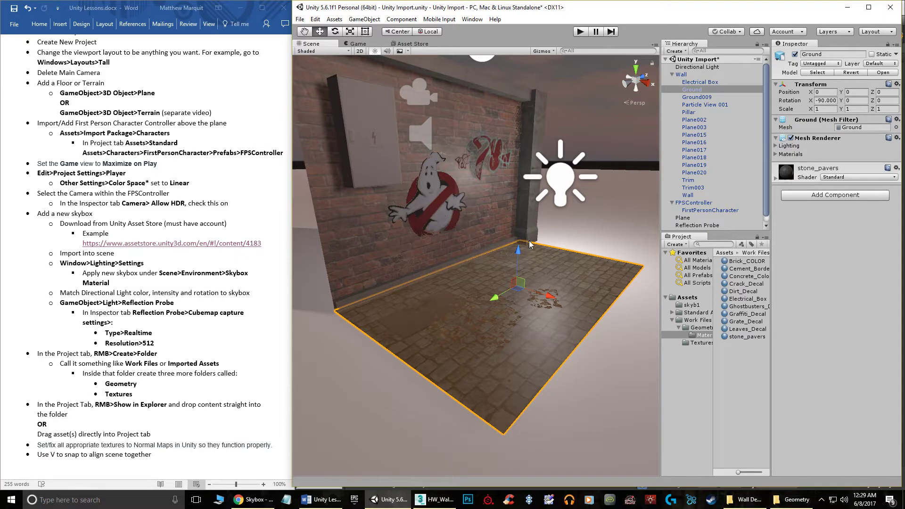
alt+drag(514, 257, 506, 236)
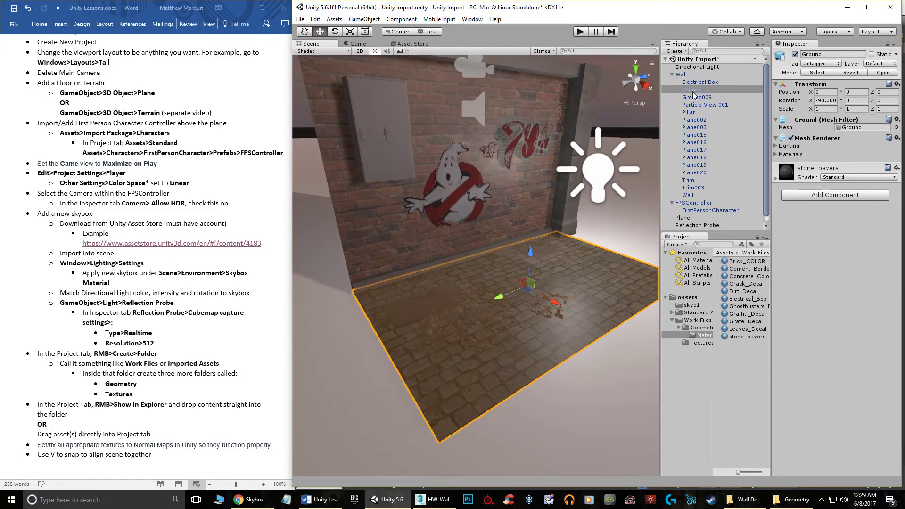
- Check which scene objects Plane016, Plane019 and Plane017 are, and return to the Ground object
click(695, 143)
click(696, 165)
click(695, 150)
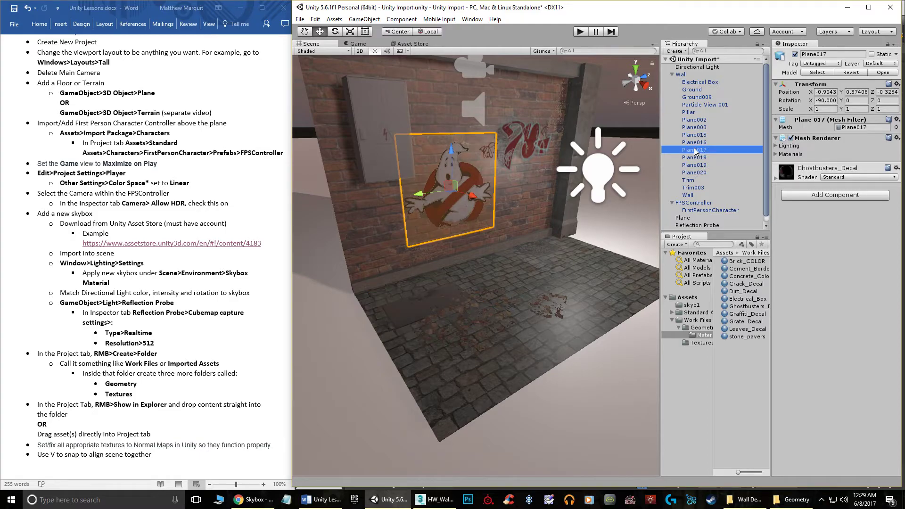
click(694, 90)
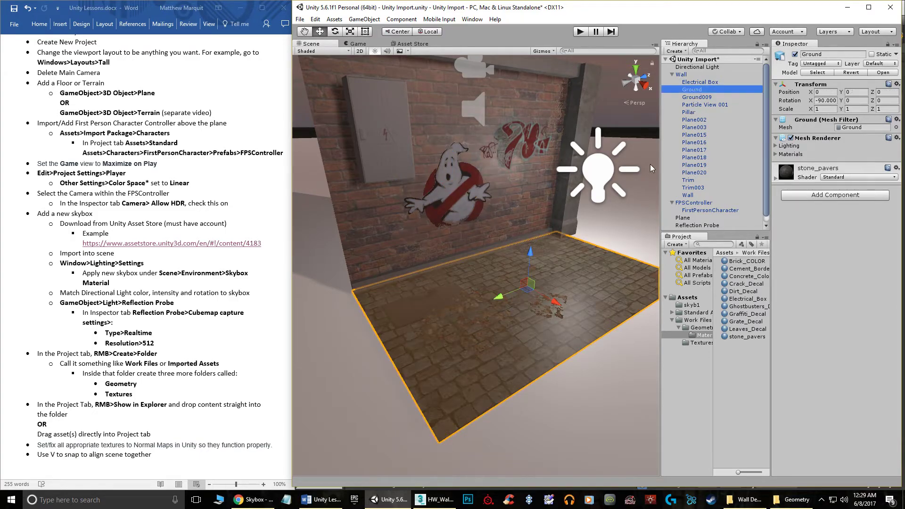
- Expand Ground's stone_pavers material, show the Textures folder with wider panels, and assign the Bitmap2Material_3 ambient occlusion texture as its occlusion map
drag(502, 298, 509, 184)
scroll(554, 254, up, 3)
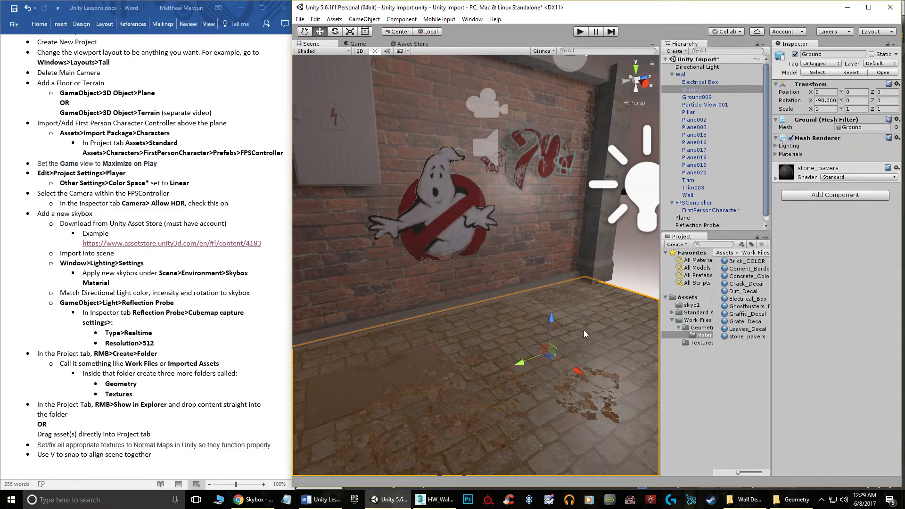
click(845, 169)
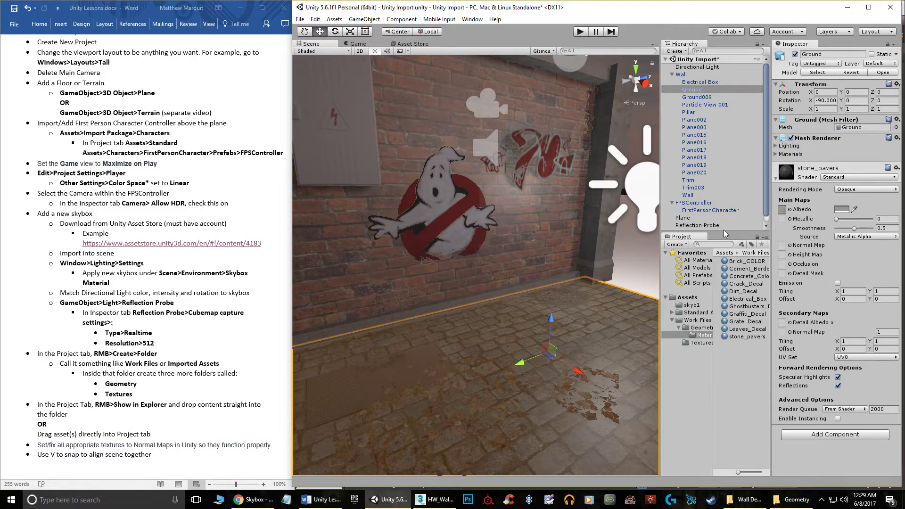
click(703, 343)
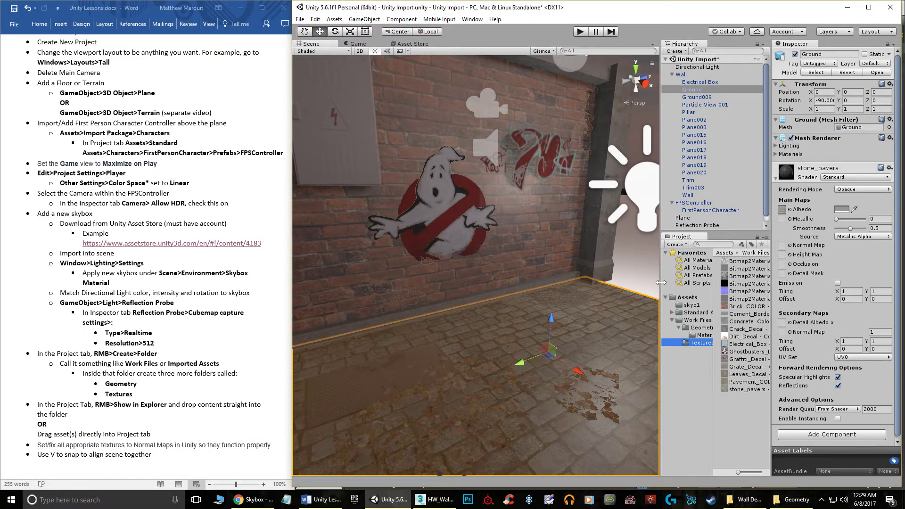
drag(662, 283, 616, 282)
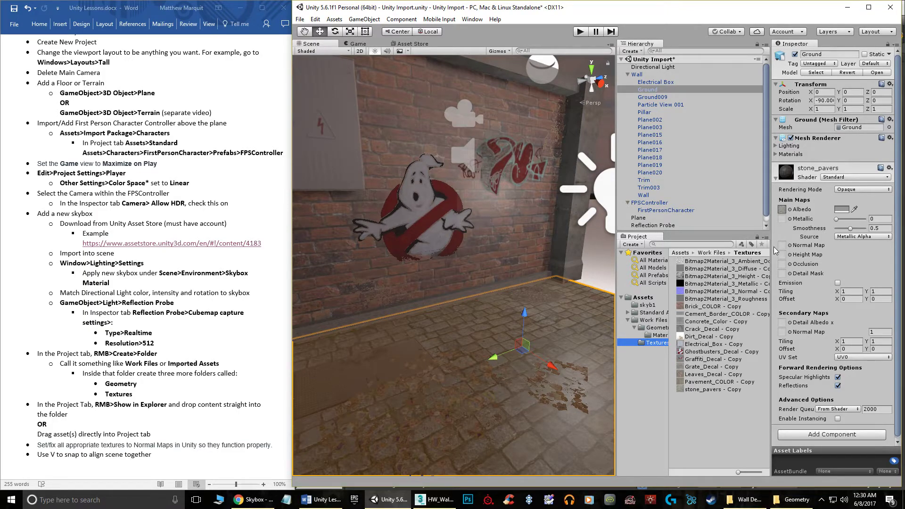
drag(737, 261, 783, 266)
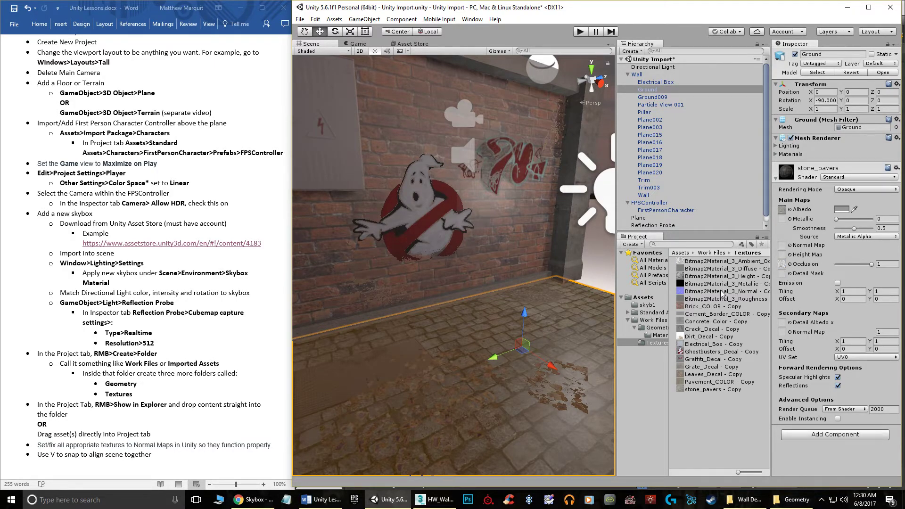
- Assign Bitmap2Material_3_Normal as the normal map of stone_pavers and fix the texture's import type to normal map
mouse_move(724, 294)
mouse_down()
mouse_move(775, 272)
mouse_move(785, 252)
mouse_up()
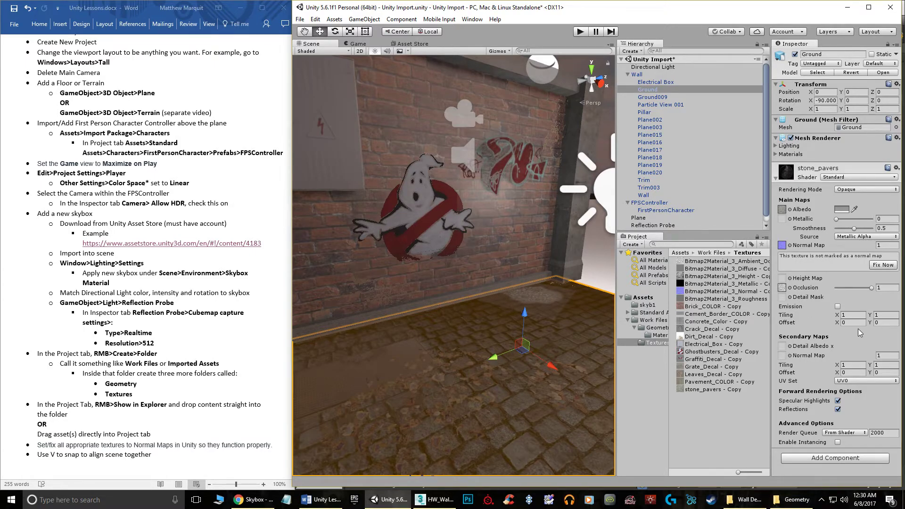
click(883, 265)
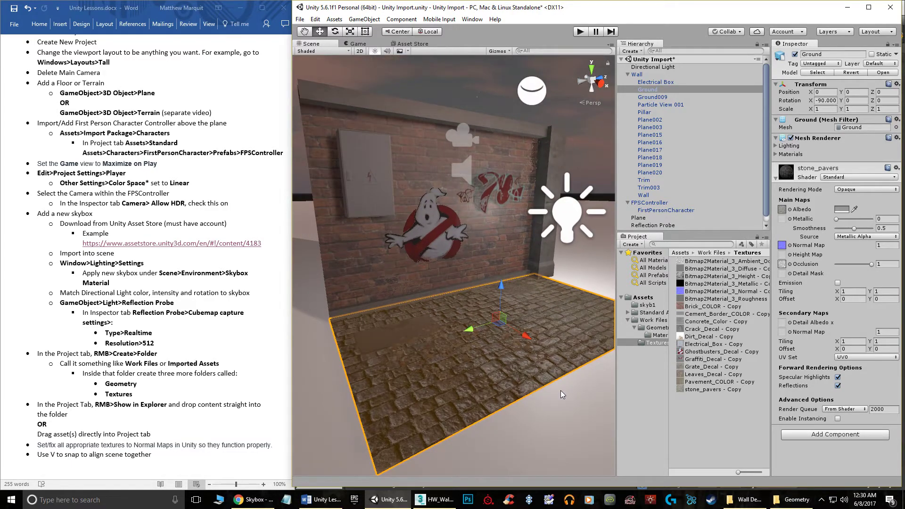
scroll(559, 388, up, 2)
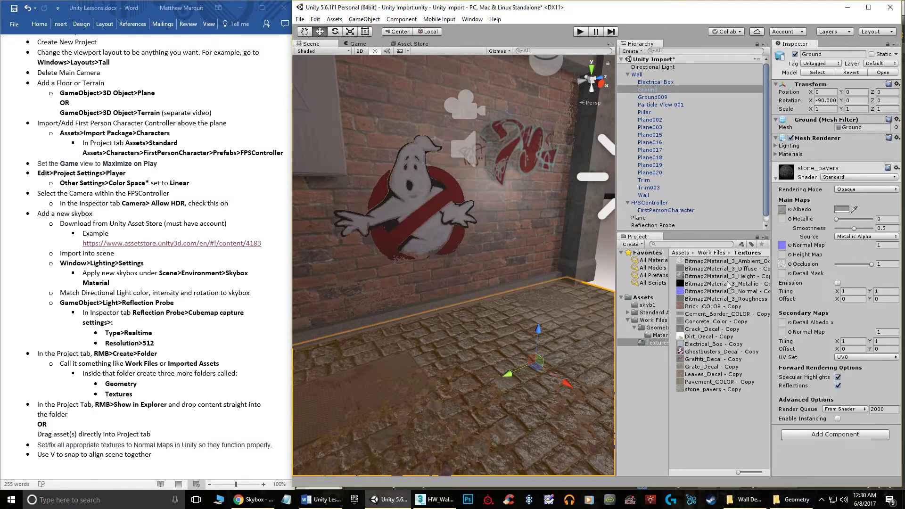
- Assign Bitmap2Material_3_Metallic as the metallic map and Bitmap2Material_3_Height as the height map of stone_pavers, and inspect the stones up close
mouse_move(682, 286)
mouse_down()
mouse_move(743, 259)
mouse_move(783, 220)
mouse_up()
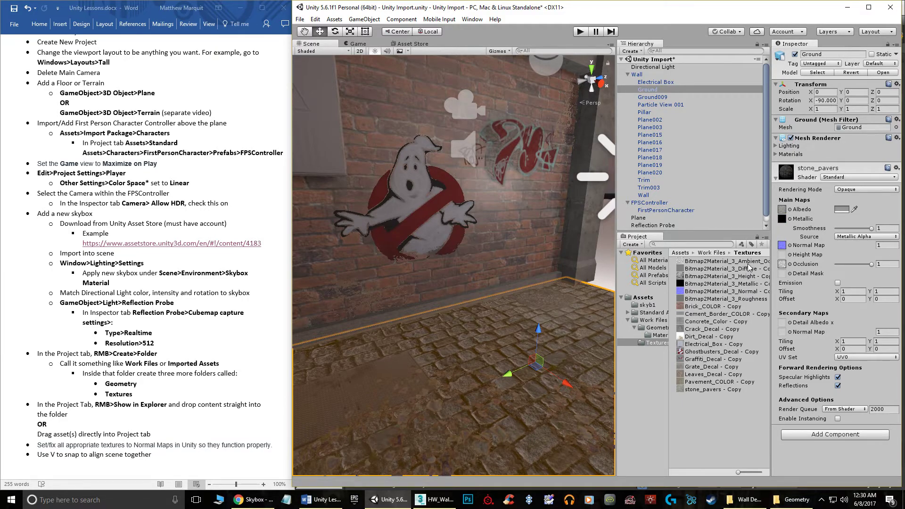
drag(683, 278, 785, 258)
right_drag(542, 304, 428, 330)
click(541, 217)
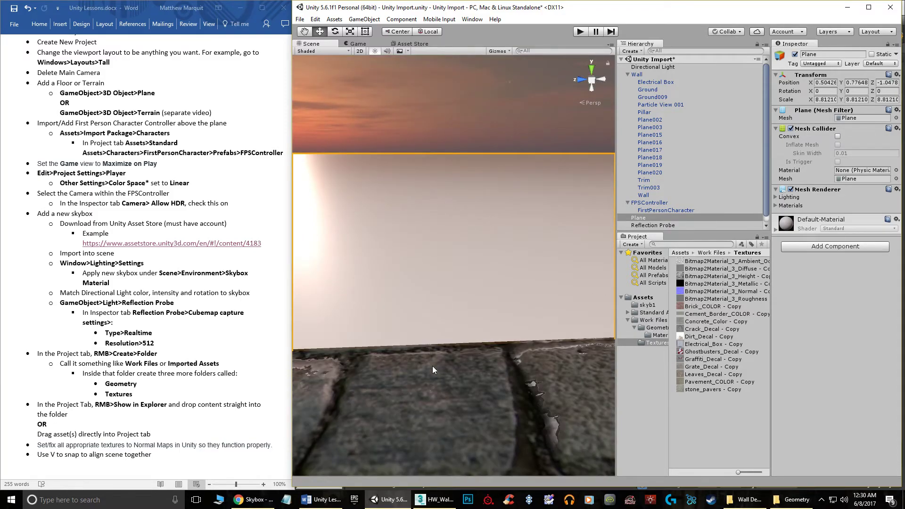
alt+drag(428, 348, 494, 295)
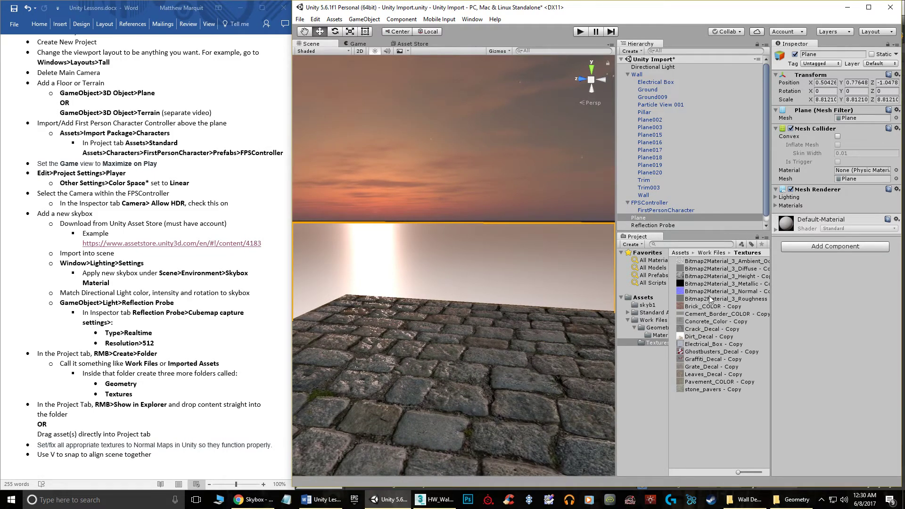
- Set the stone_pavers material's height map strength to 0.033 and its smoothness to 0.32, and check the floor from several angles
click(659, 335)
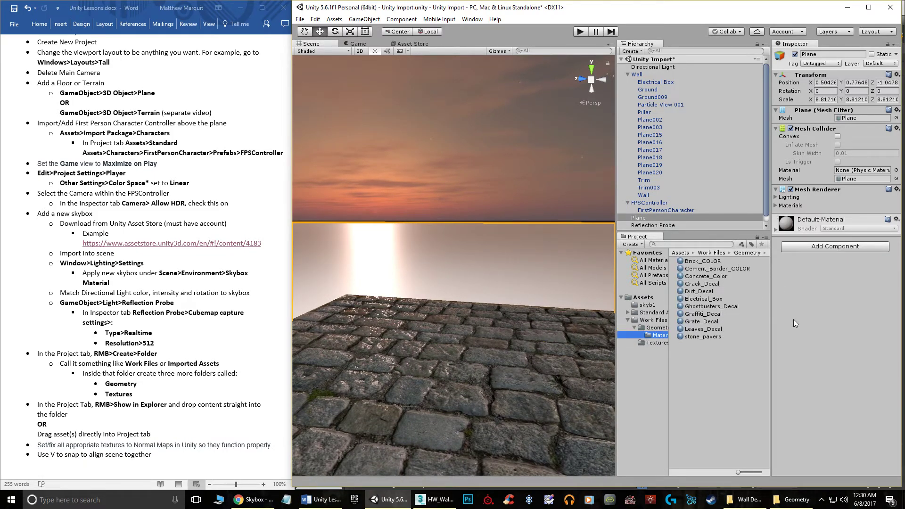
click(706, 337)
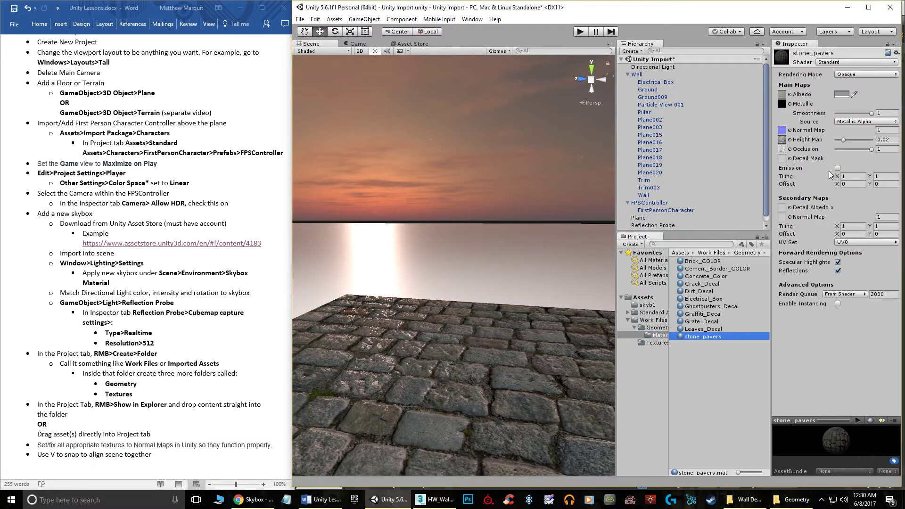
mouse_move(843, 140)
mouse_down()
mouse_move(829, 141)
mouse_move(890, 151)
mouse_up()
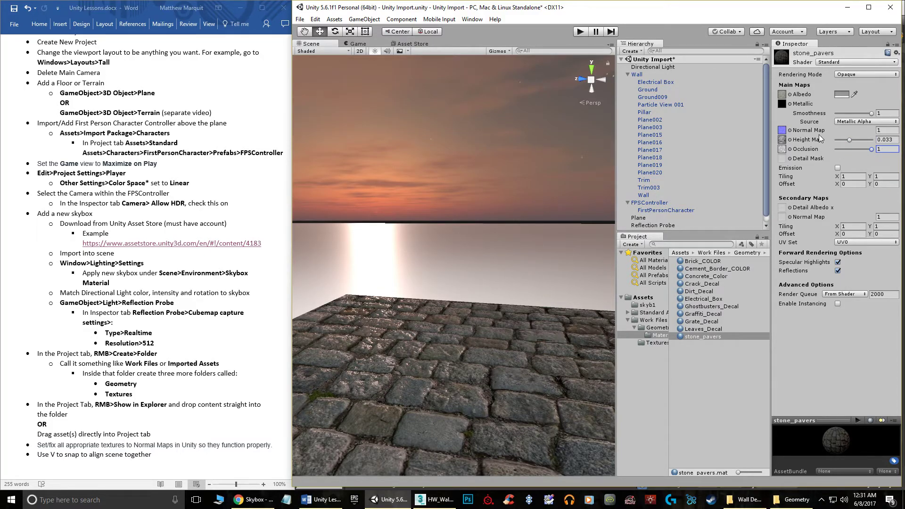
drag(871, 113, 850, 119)
alt+drag(601, 216, 700, 282)
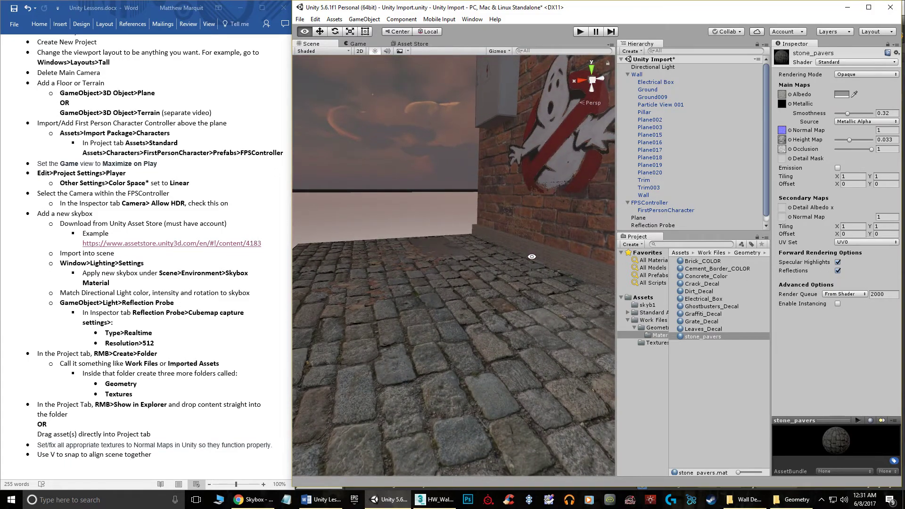
alt+drag(532, 257, 778, 226)
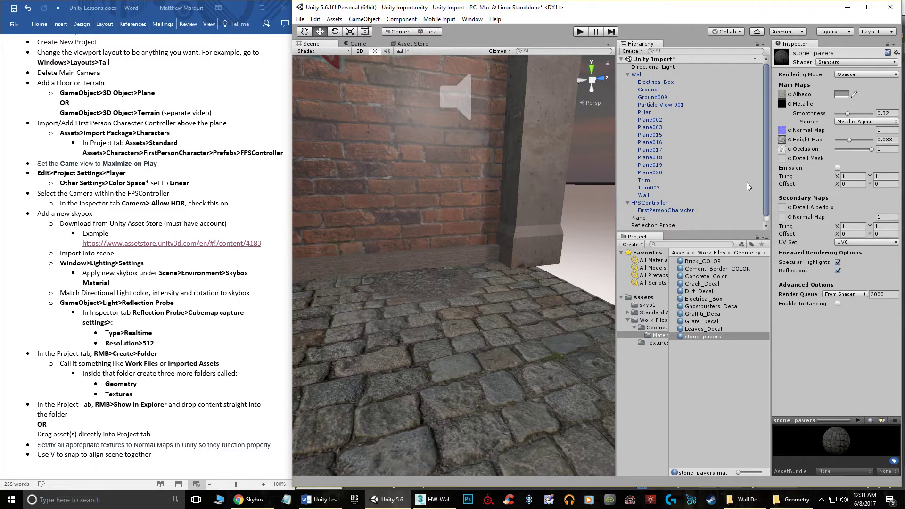
alt+drag(566, 284, 533, 186)
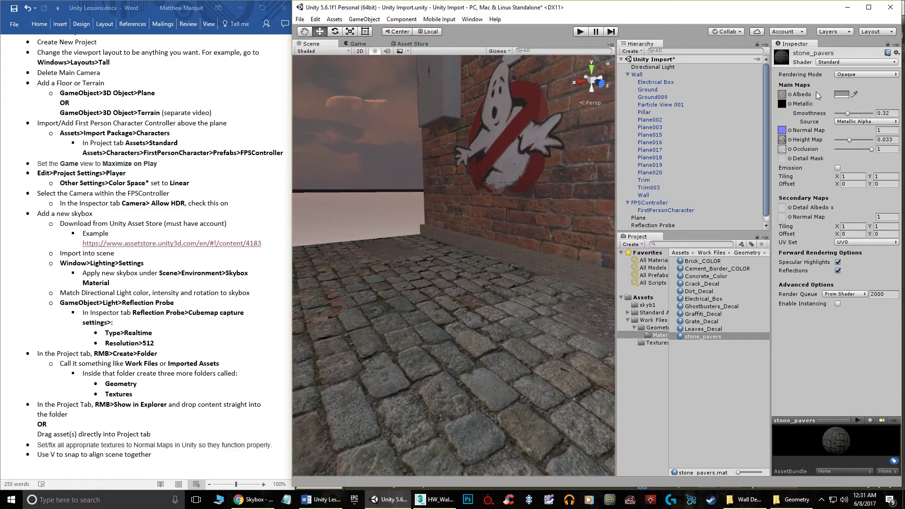
- Change the albedo colour of the stone_pavers material to white
click(842, 94)
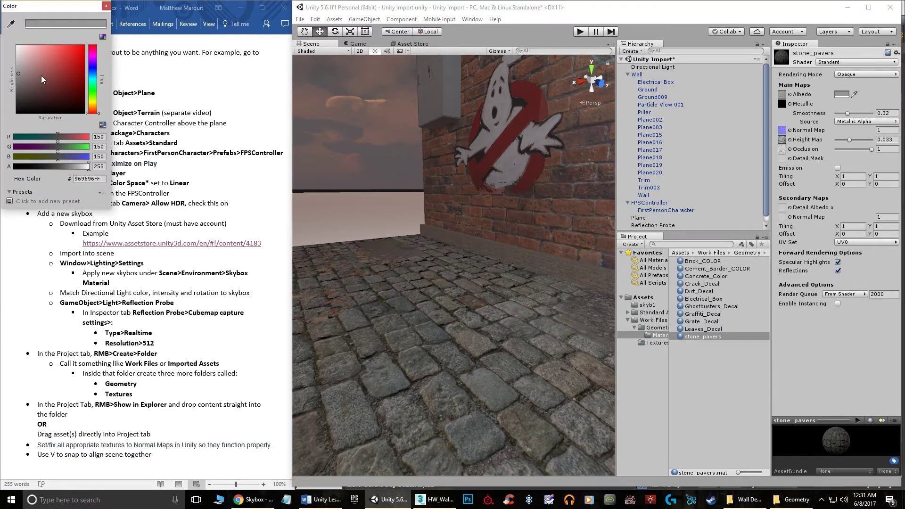
drag(41, 79, 2, 4)
alt+click(508, 261)
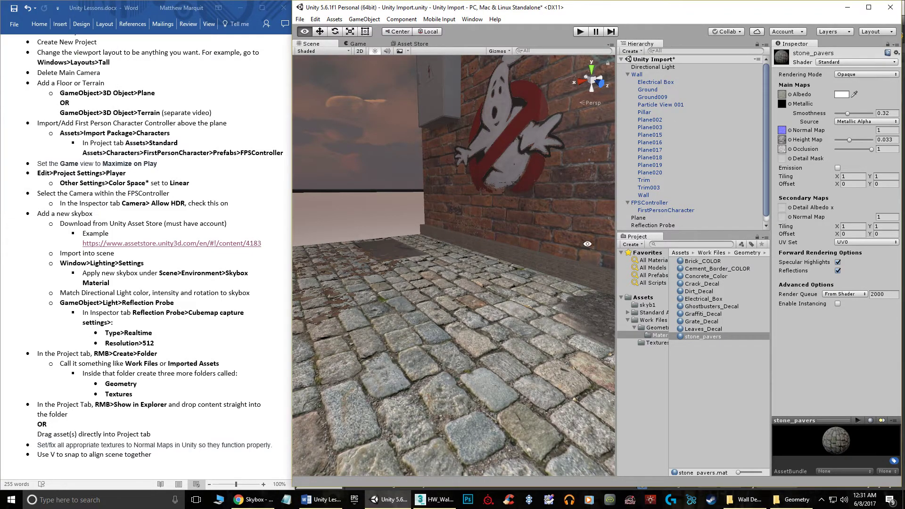
- Set the albedo colour of the wall's Brick_COLOR material to light grey, RGB 210, 210, 210
click(550, 217)
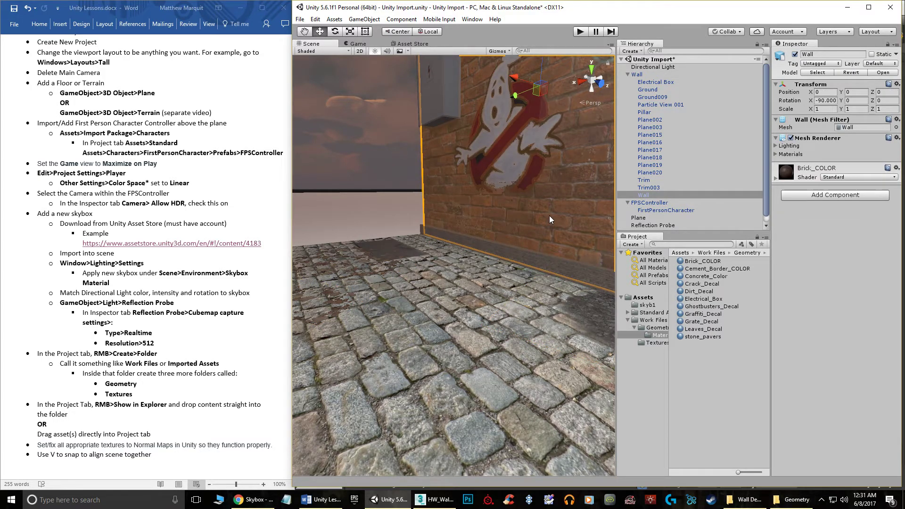
click(808, 178)
click(842, 209)
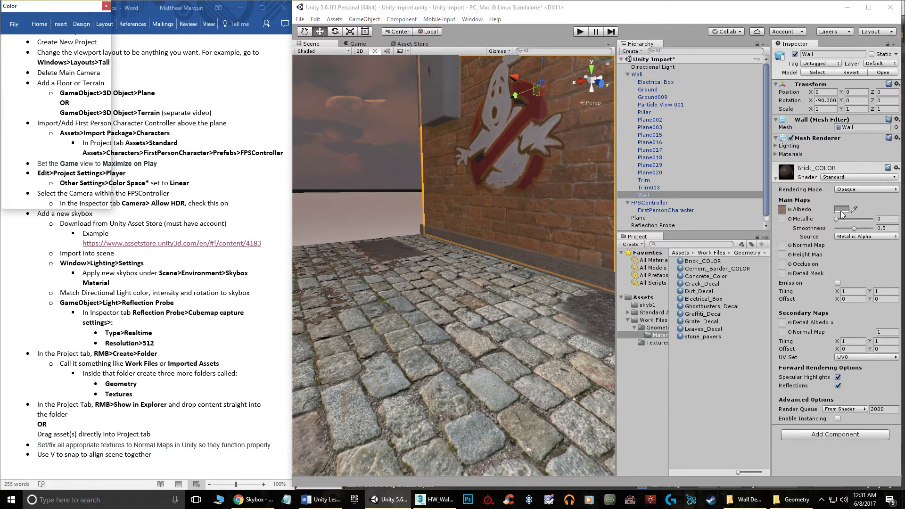
drag(73, 101, 1, 15)
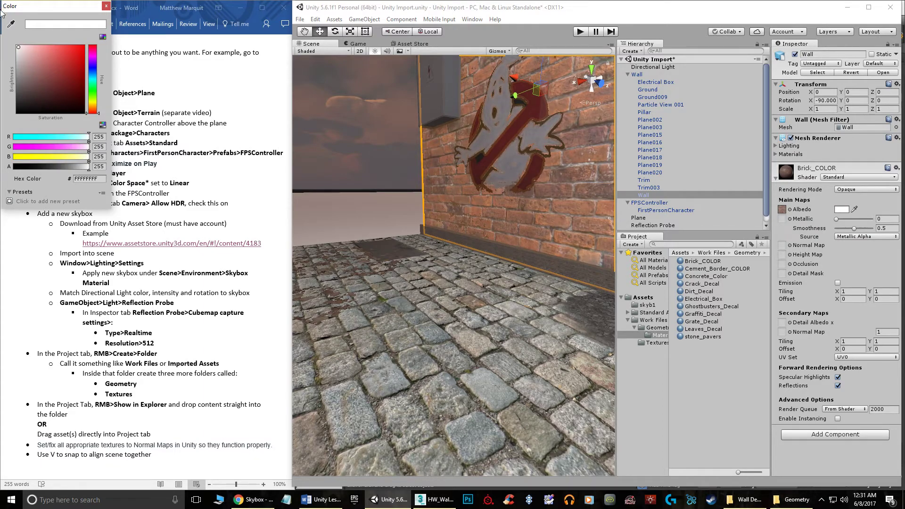
mouse_move(27, 60)
mouse_down()
mouse_move(16, 71)
mouse_move(8, 58)
mouse_up()
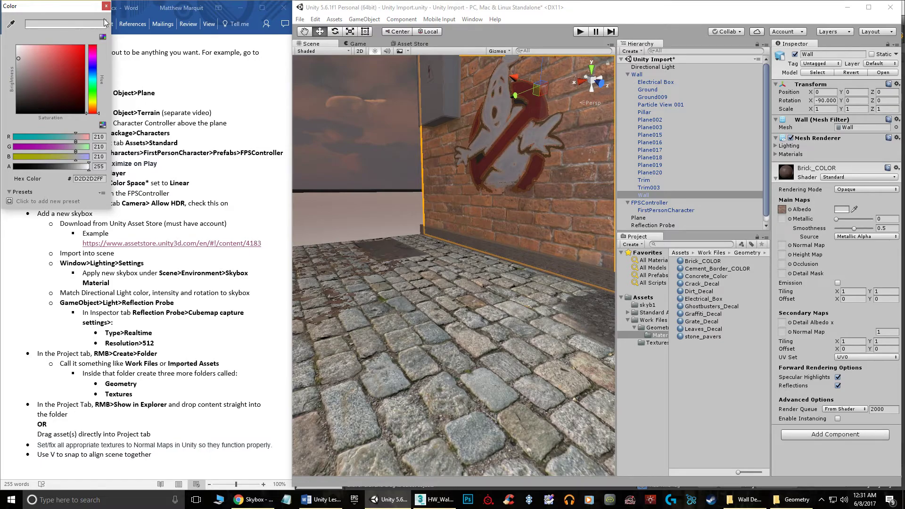
click(106, 6)
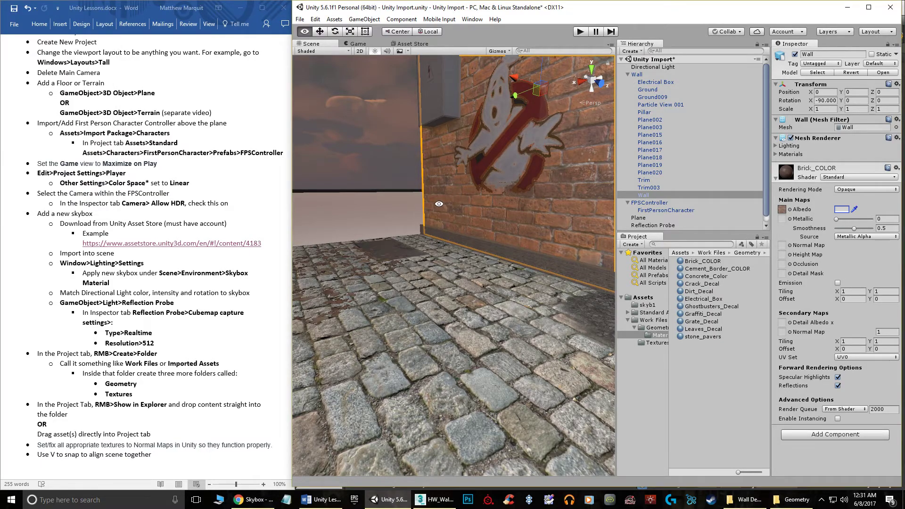
- Move the point light along the Z axis to about Z -3.944, towards the electrical box end of the wall
alt+drag(439, 203, 484, 313)
scroll(484, 311, down, 2)
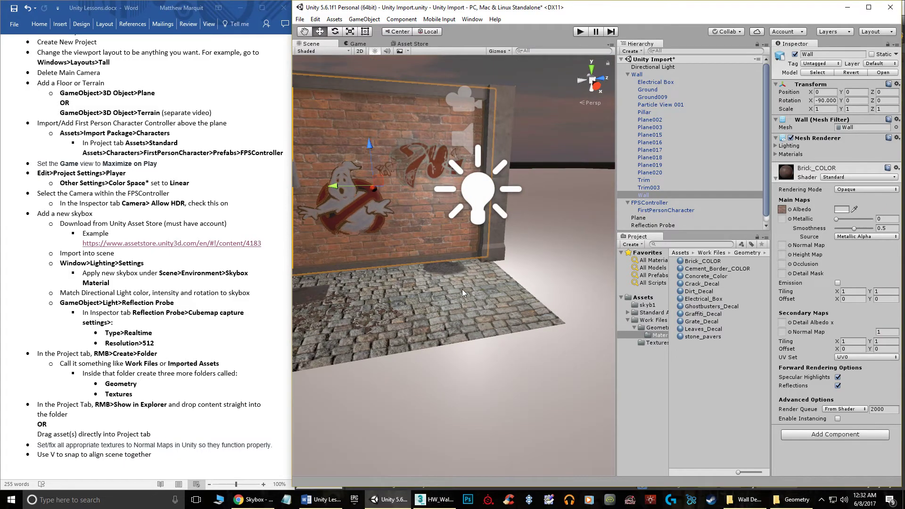
click(478, 196)
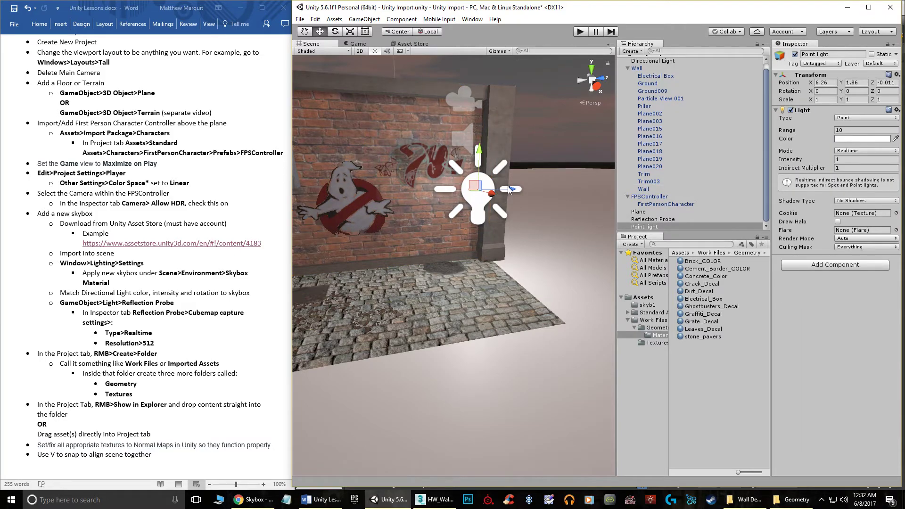
drag(509, 190, 191, 225)
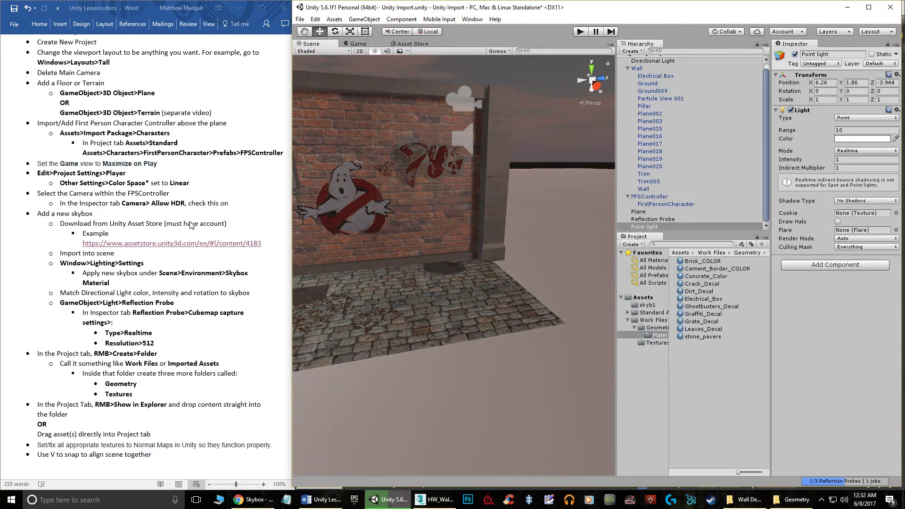
- Run the scene in play mode, walk around the wall to check its lighting and materials, and stop playing
click(580, 31)
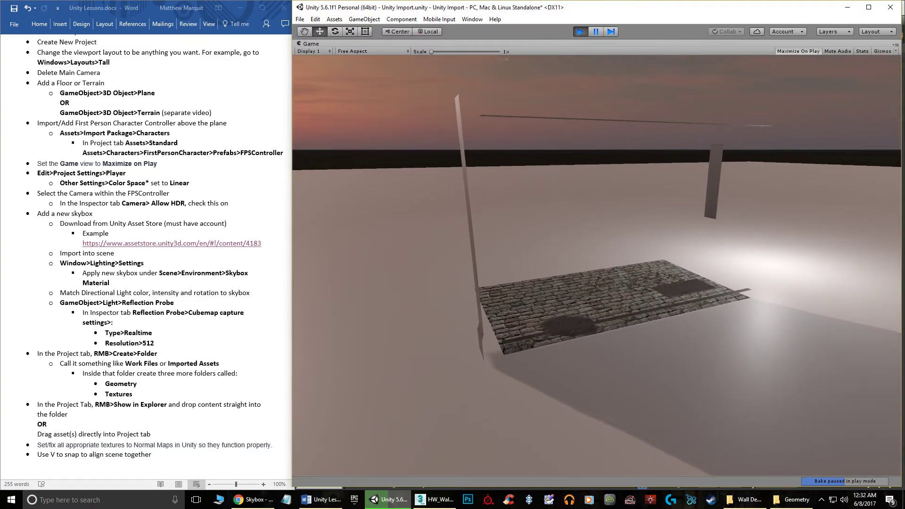
key(w)
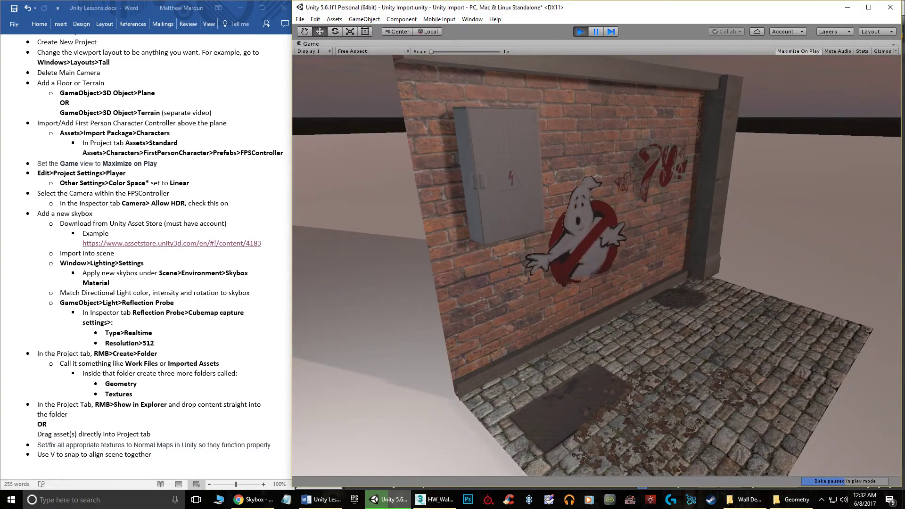
key(s)
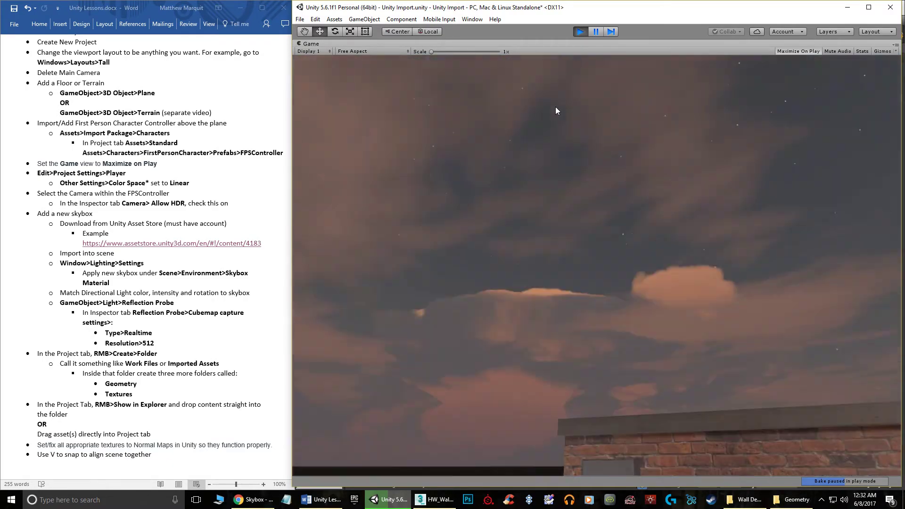
click(579, 32)
- Duplicate the whole Wall object and vertex-snap the copy against the pillar end of the original so the brick wall and stone floor continue
scroll(517, 290, down, 5)
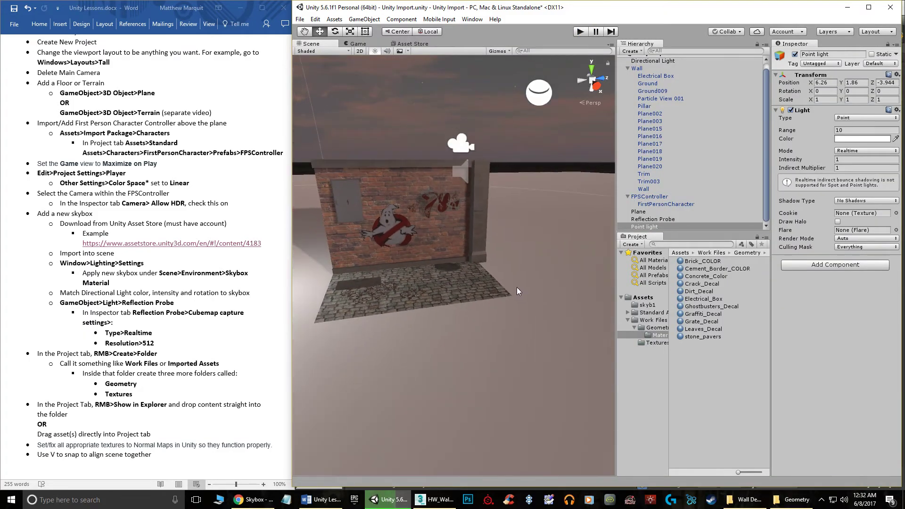
scroll(462, 268, up, 2)
click(628, 69)
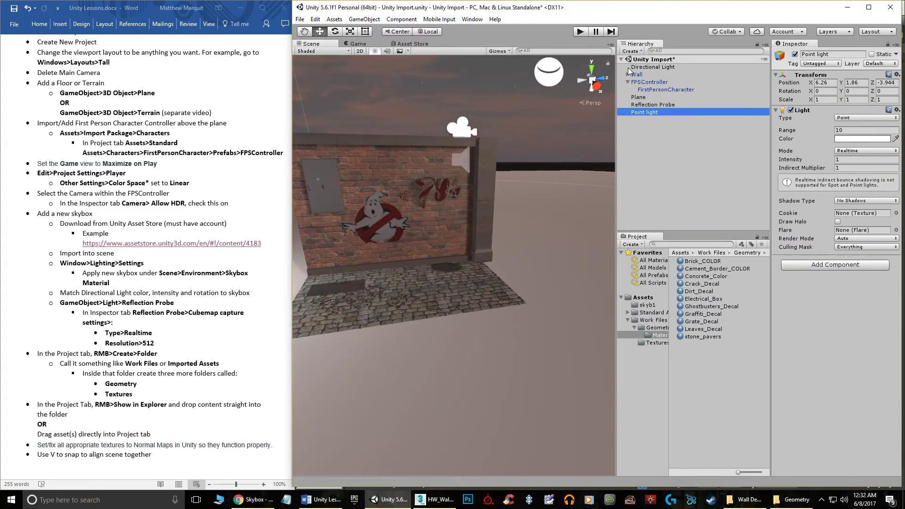
click(637, 75)
alt+drag(458, 228, 402, 270)
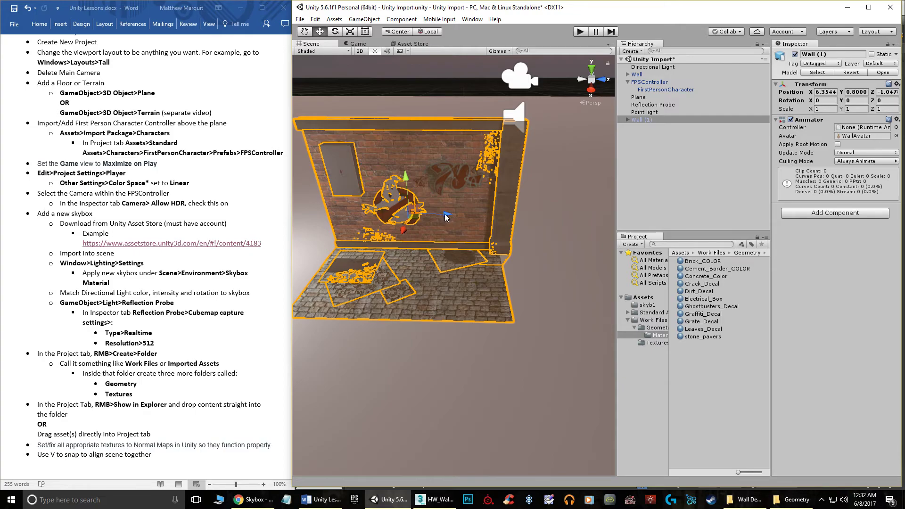
drag(447, 217, 553, 333)
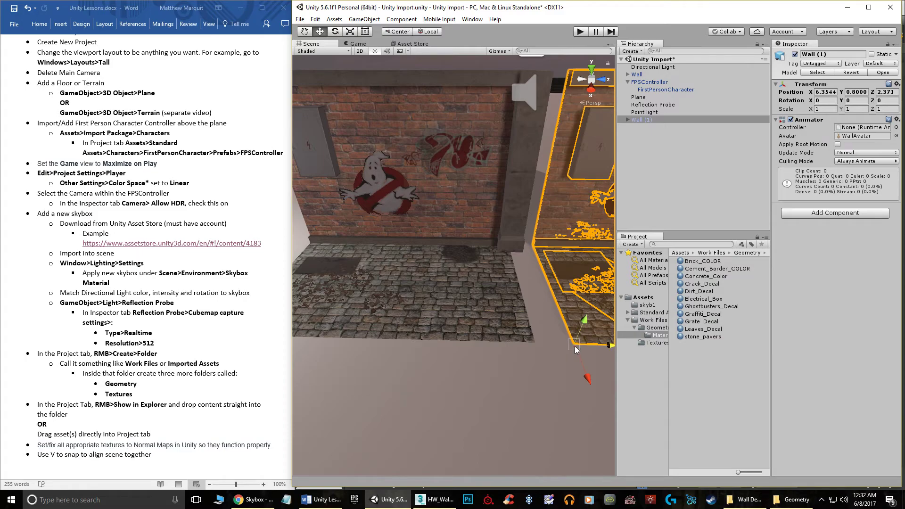
drag(573, 345, 673, 332)
click(540, 369)
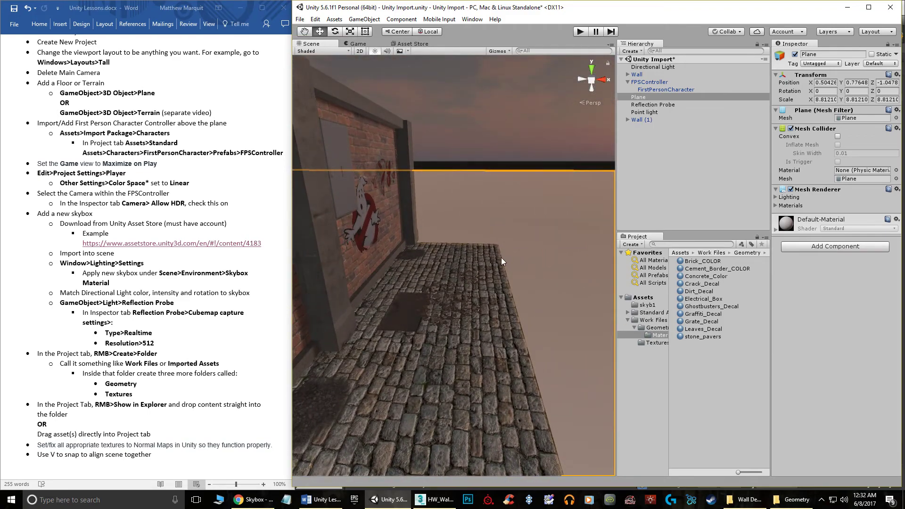
alt+drag(550, 378, 547, 344)
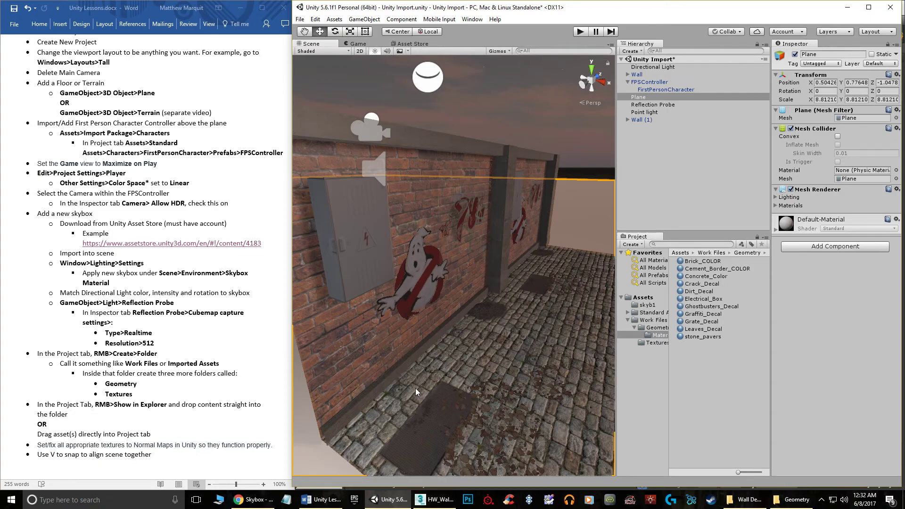
- Move the reflection probe along the X axis to X 6.6, over the stone floor in front of the walls
alt+drag(415, 389, 314, 362)
scroll(451, 310, down, 10)
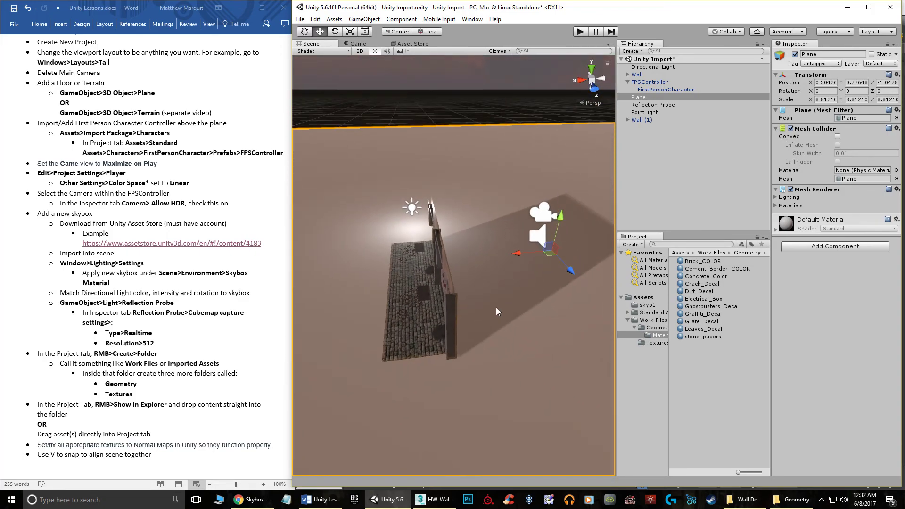
click(521, 242)
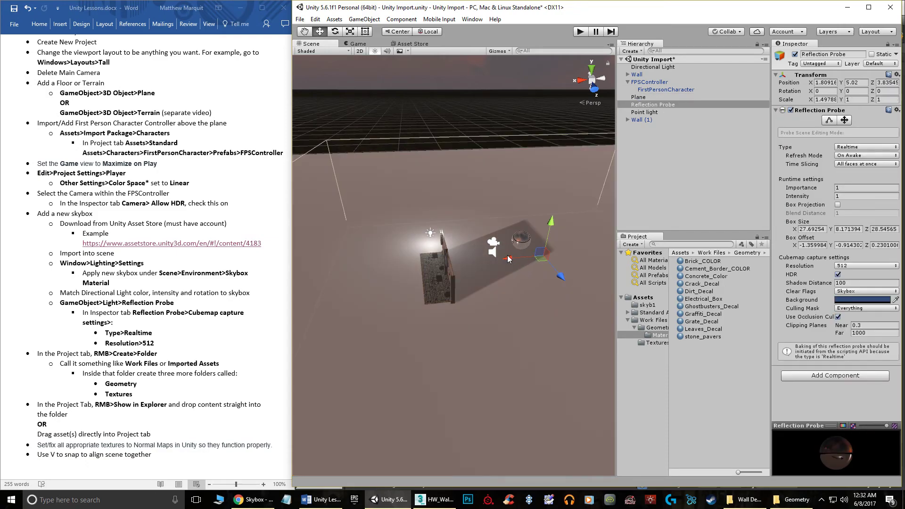
drag(508, 256, 429, 268)
right_drag(434, 284, 425, 261)
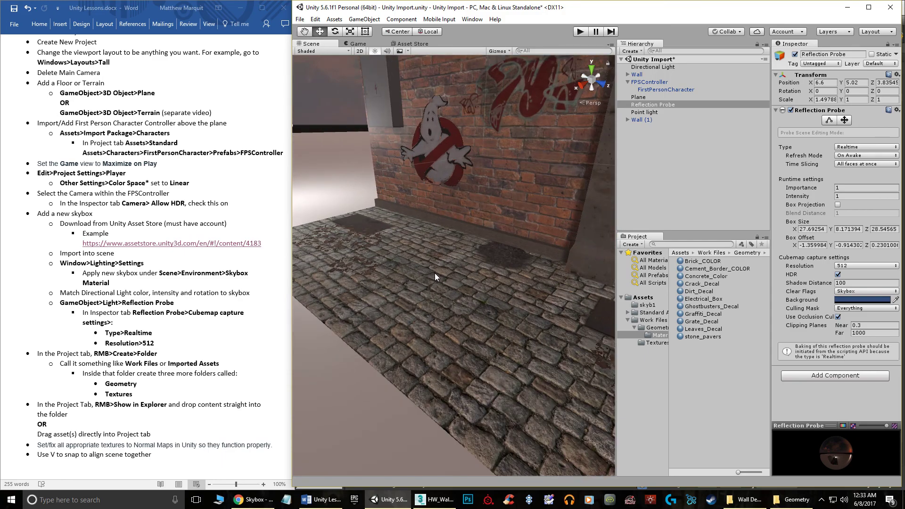